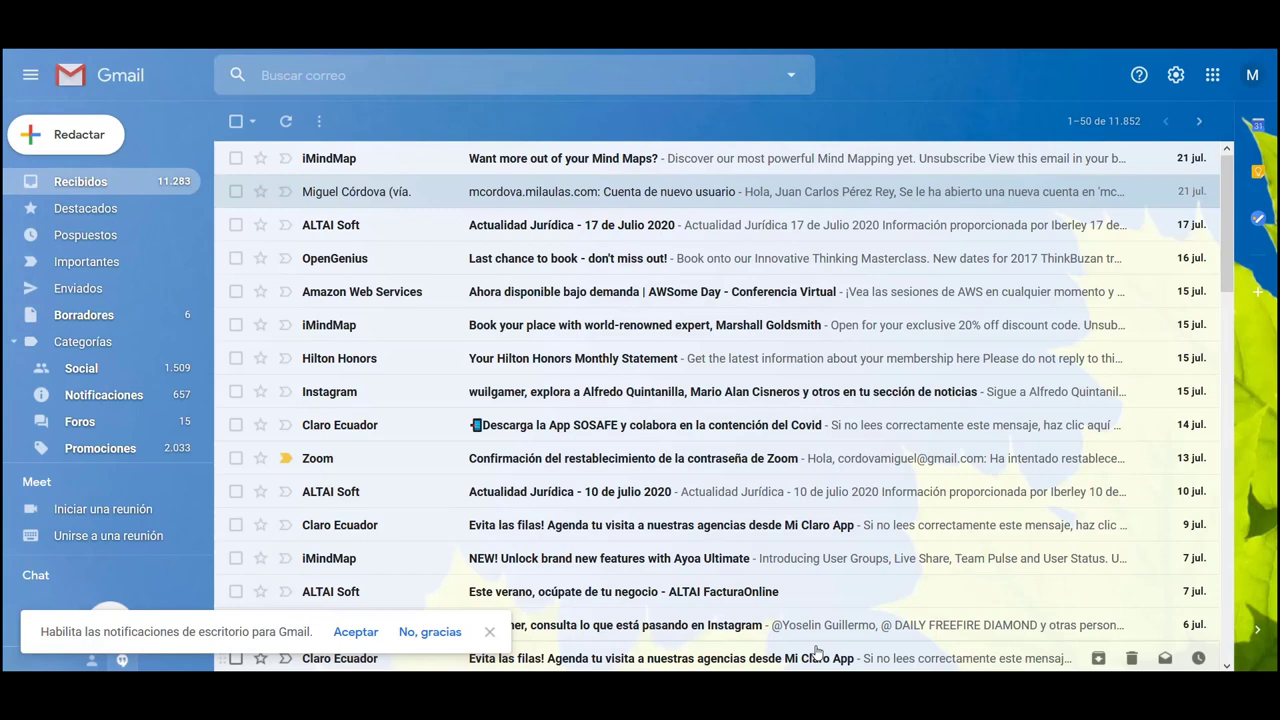
- Open Google Classroom from the Google apps and continue with the signed-in account
{"action": "left_click", "coordinate": [1214, 78]}
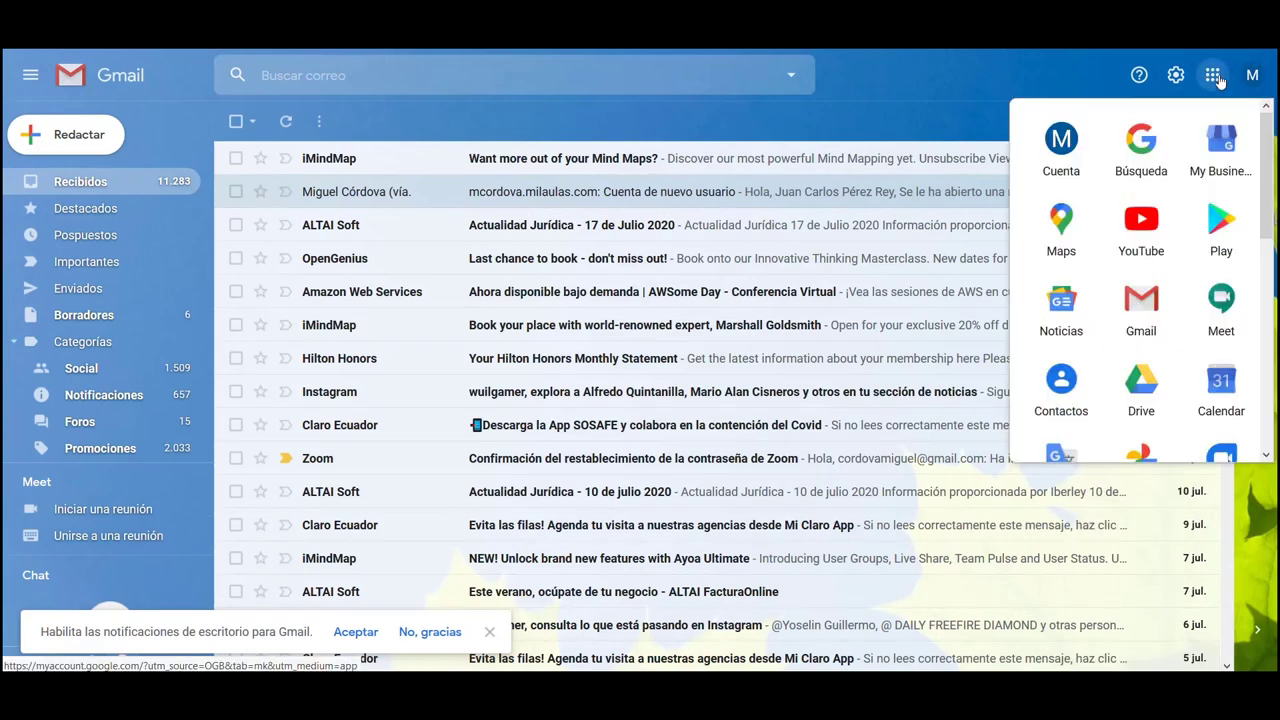
{"action": "scroll", "coordinate": [1262, 225], "scroll_direction": "down", "scroll_amount": 2}
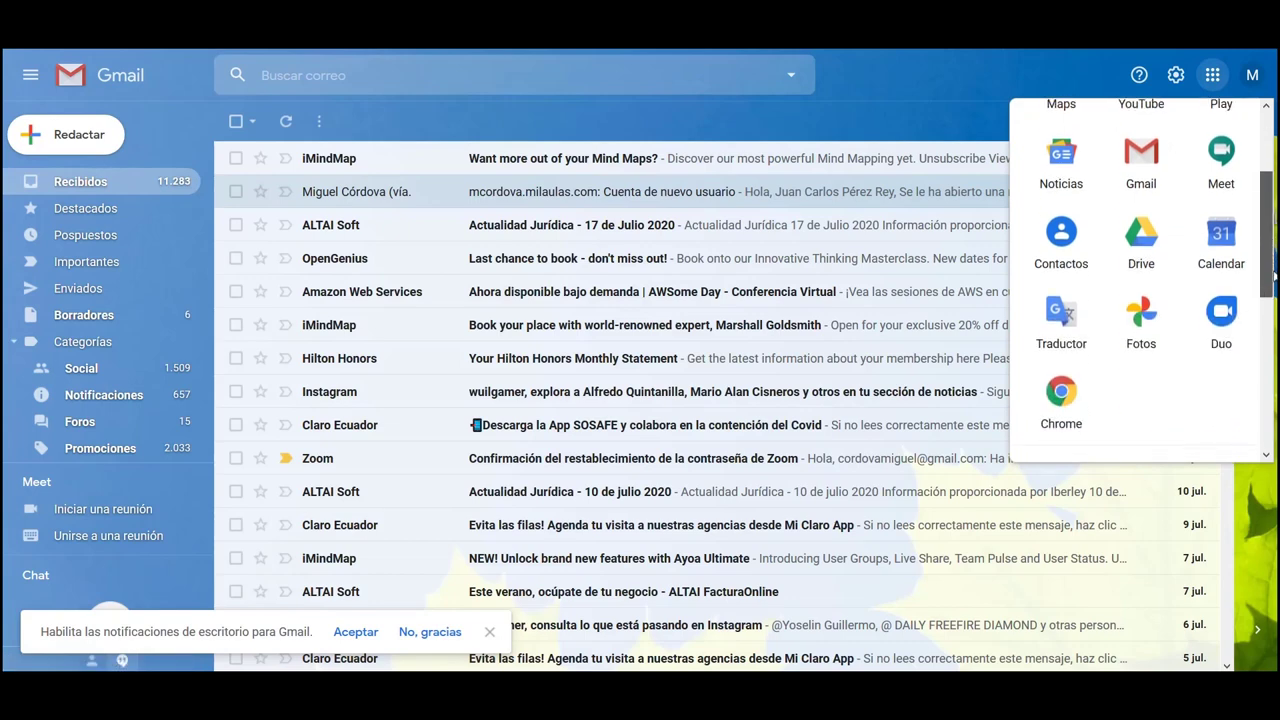
{"action": "scroll", "coordinate": [1273, 276], "scroll_direction": "down", "scroll_amount": 3}
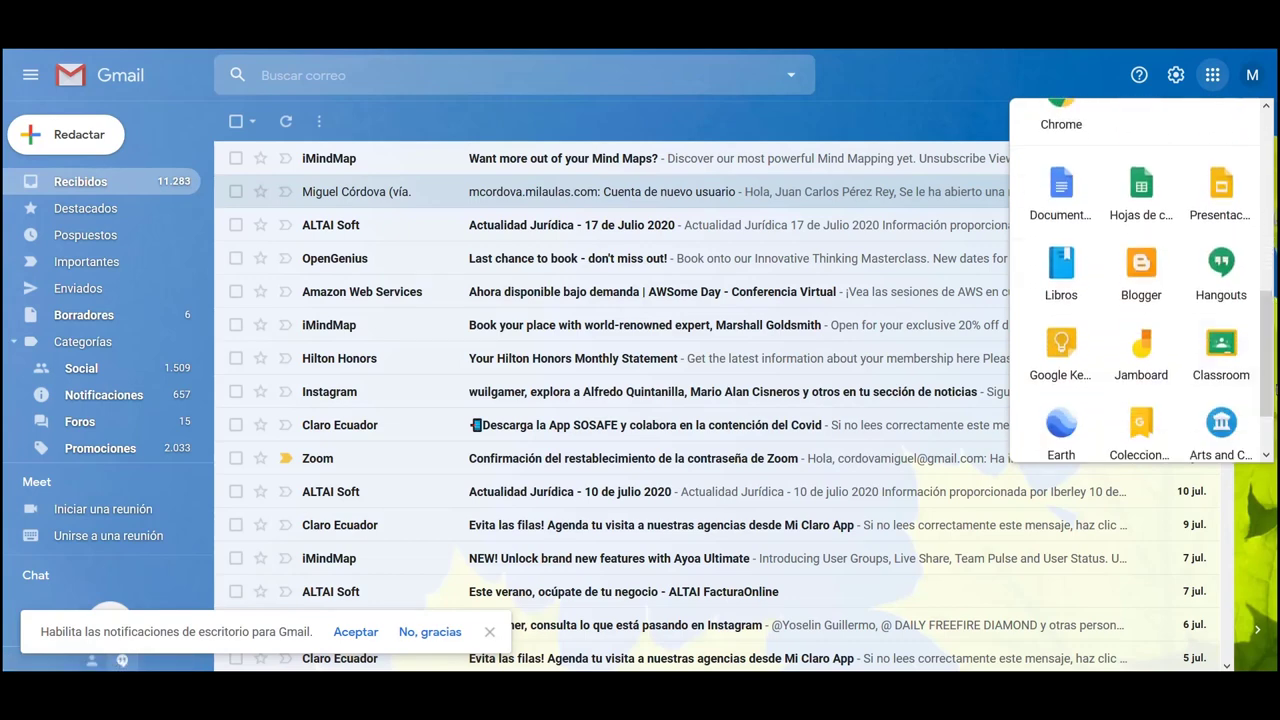
{"action": "left_click", "coordinate": [1216, 348]}
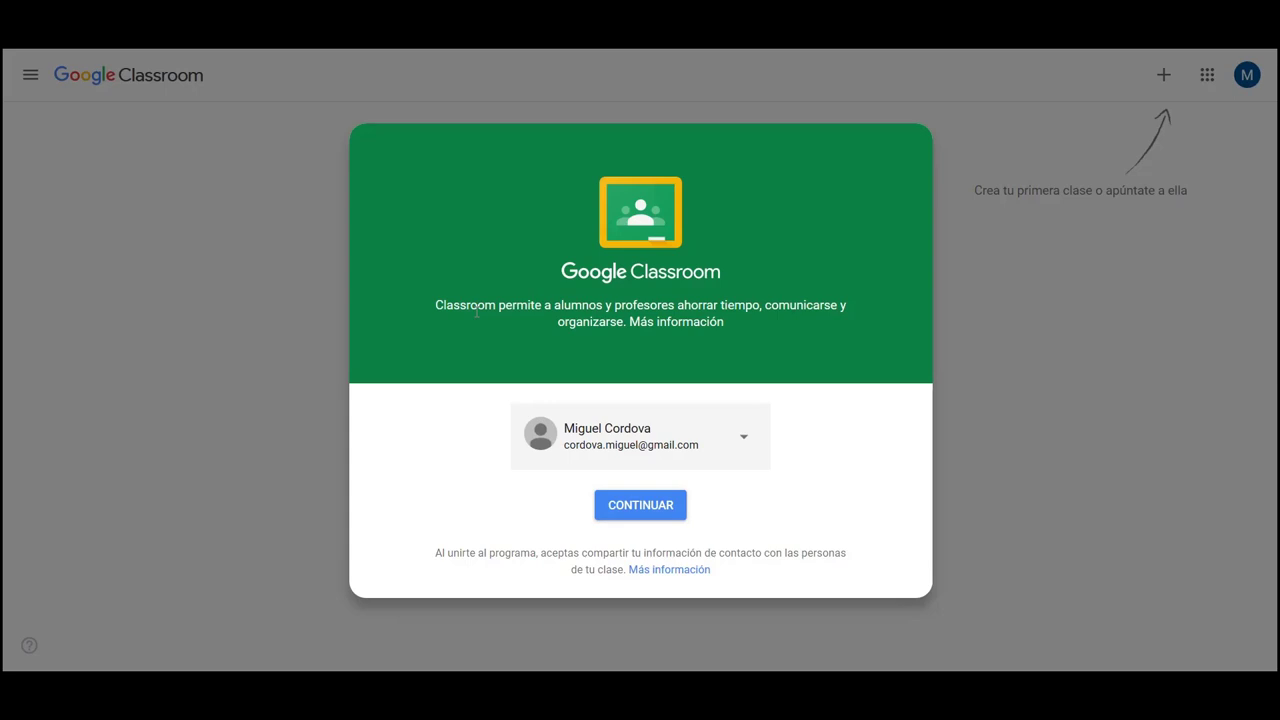
{"action": "left_click", "coordinate": [633, 502]}
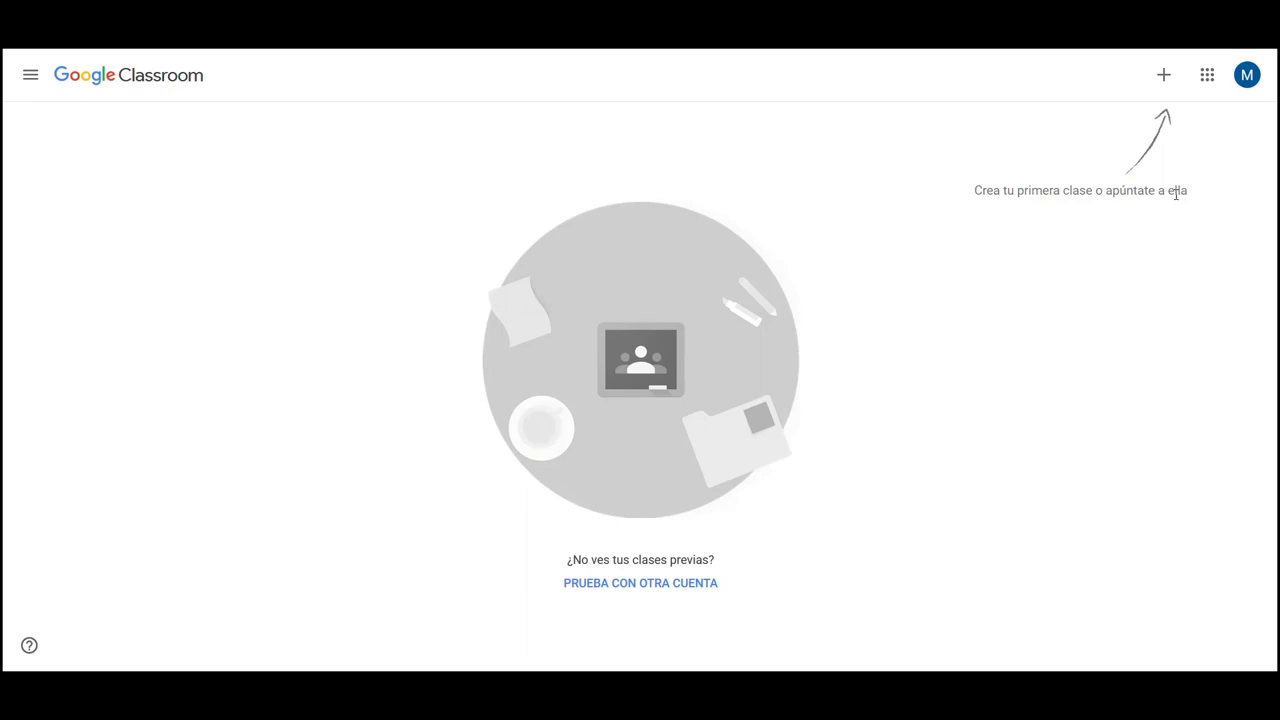
- Start creating a class and accept the notice that Classroom is not used at an educational centre with students
{"action": "left_click", "coordinate": [1162, 78]}
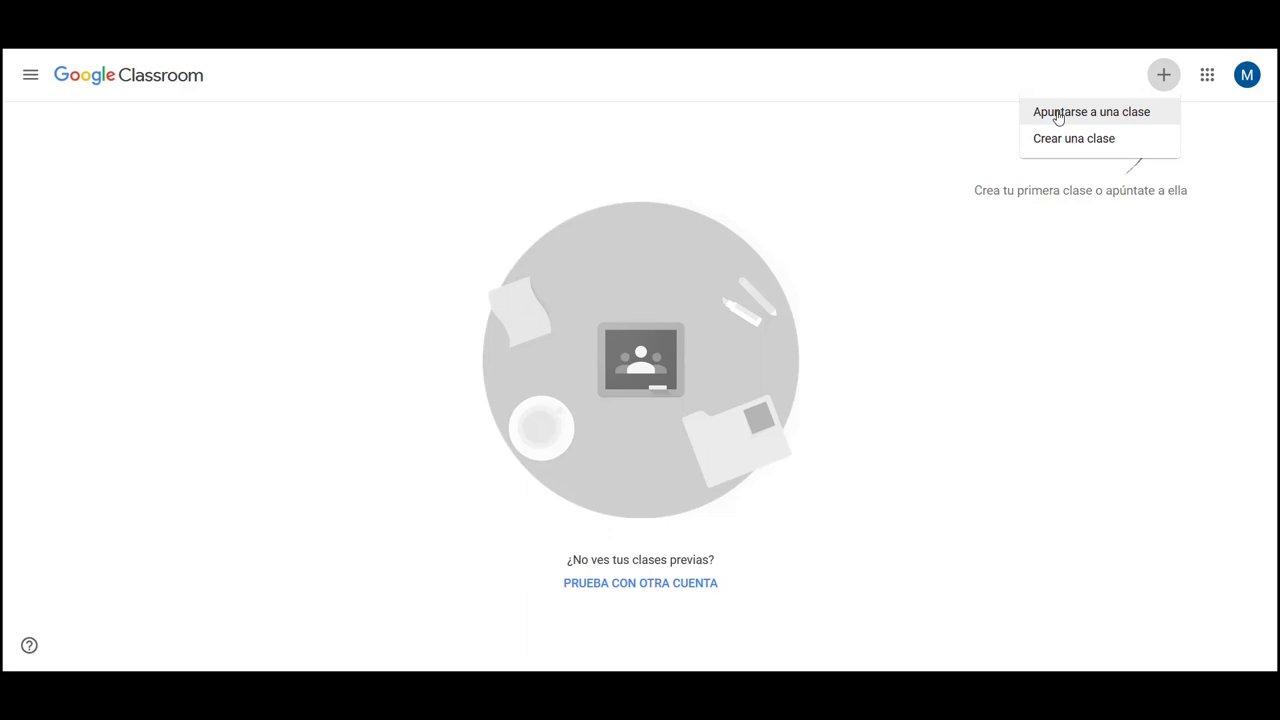
{"action": "left_click", "coordinate": [1055, 142]}
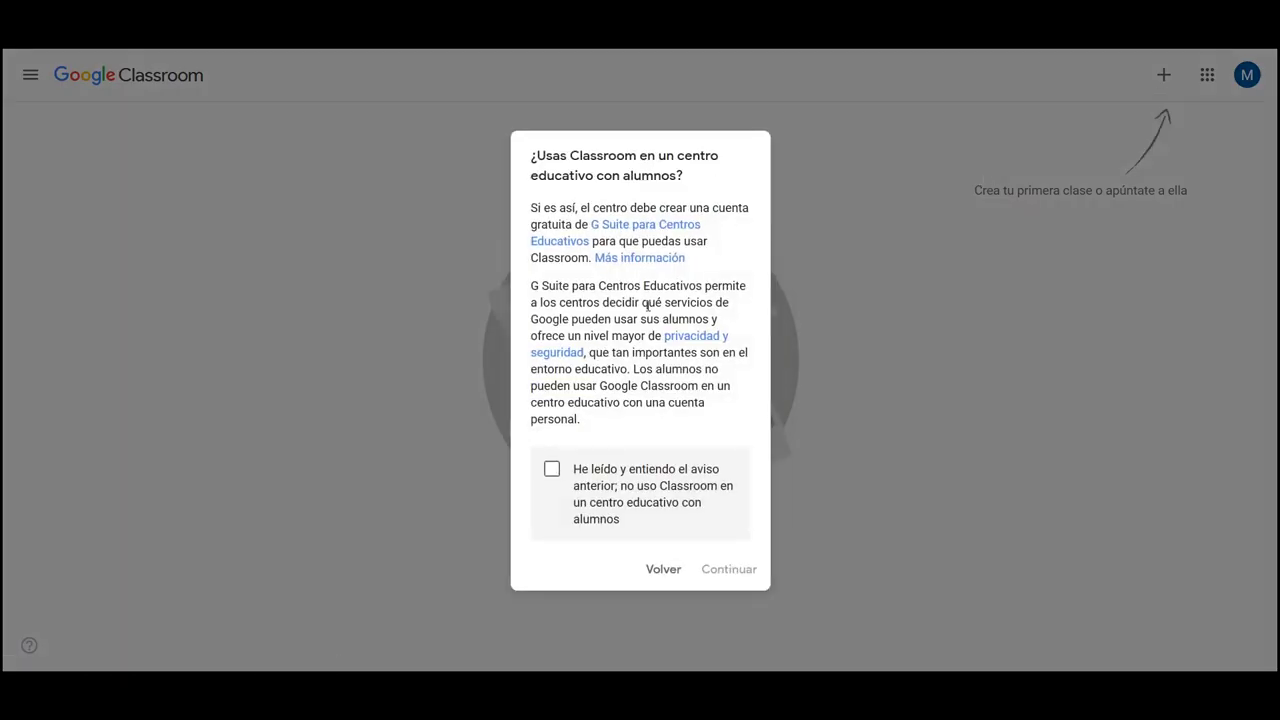
{"action": "left_click", "coordinate": [552, 472]}
{"action": "left_click", "coordinate": [714, 568]}
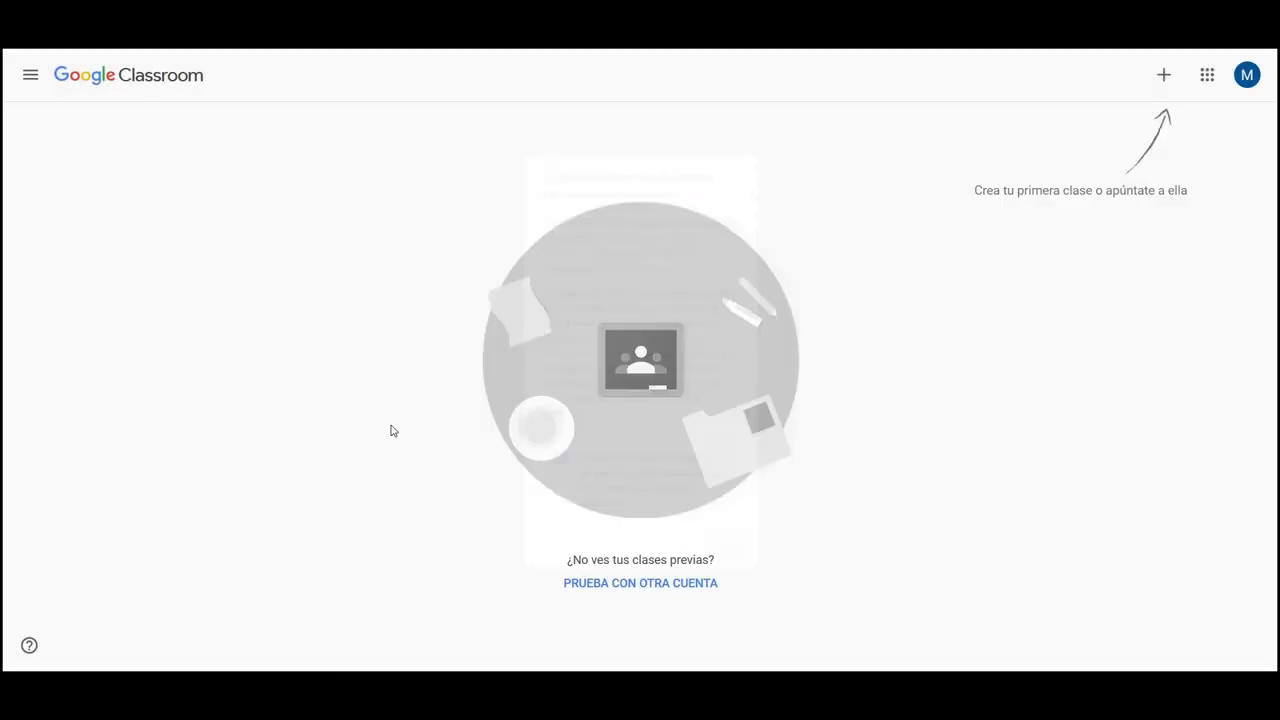
- Enter "Herramientas informática para las finanzas" as the class name
{"action": "left_click", "coordinate": [476, 268]}
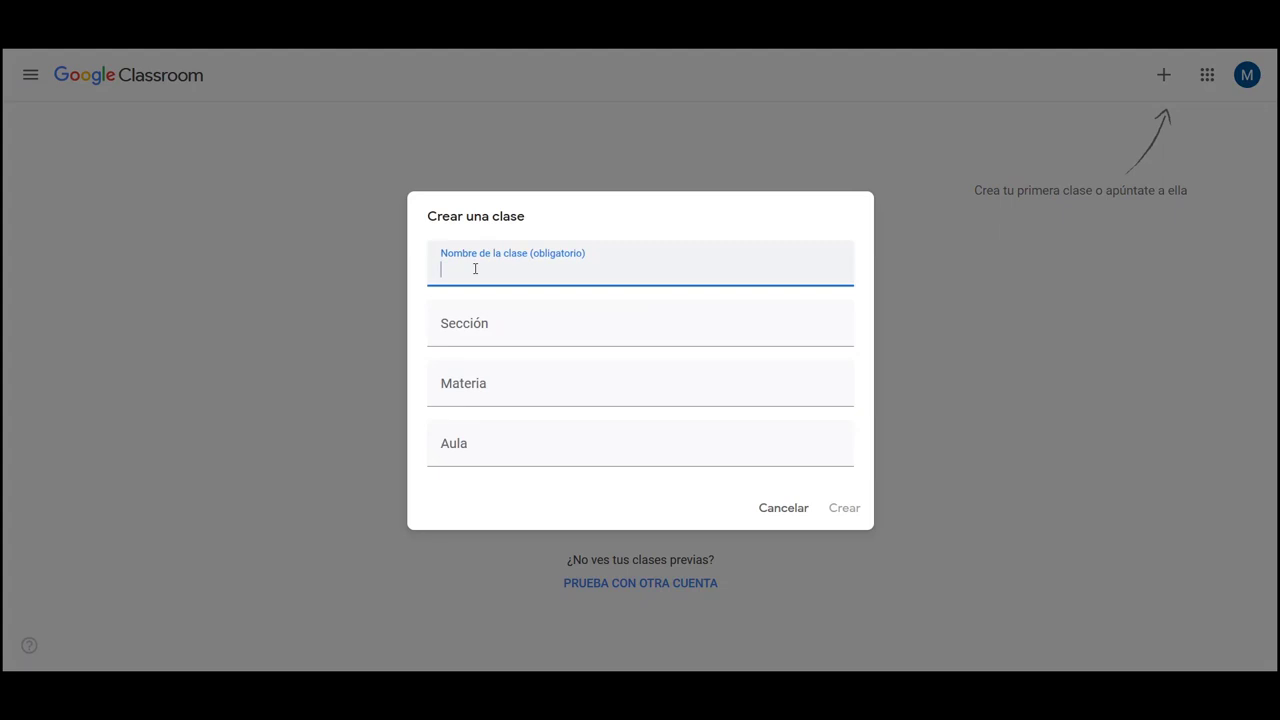
{"action": "type", "text": "Herram"}
{"action": "key", "text": "BackSpace"}
{"action": "key", "text": "BackSpace"}
{"action": "key", "text": "BackSpace"}
{"action": "key", "text": "BackSpace"}
{"action": "key", "text": "BackSpace"}
{"action": "type", "text": "Herramientas informática"}
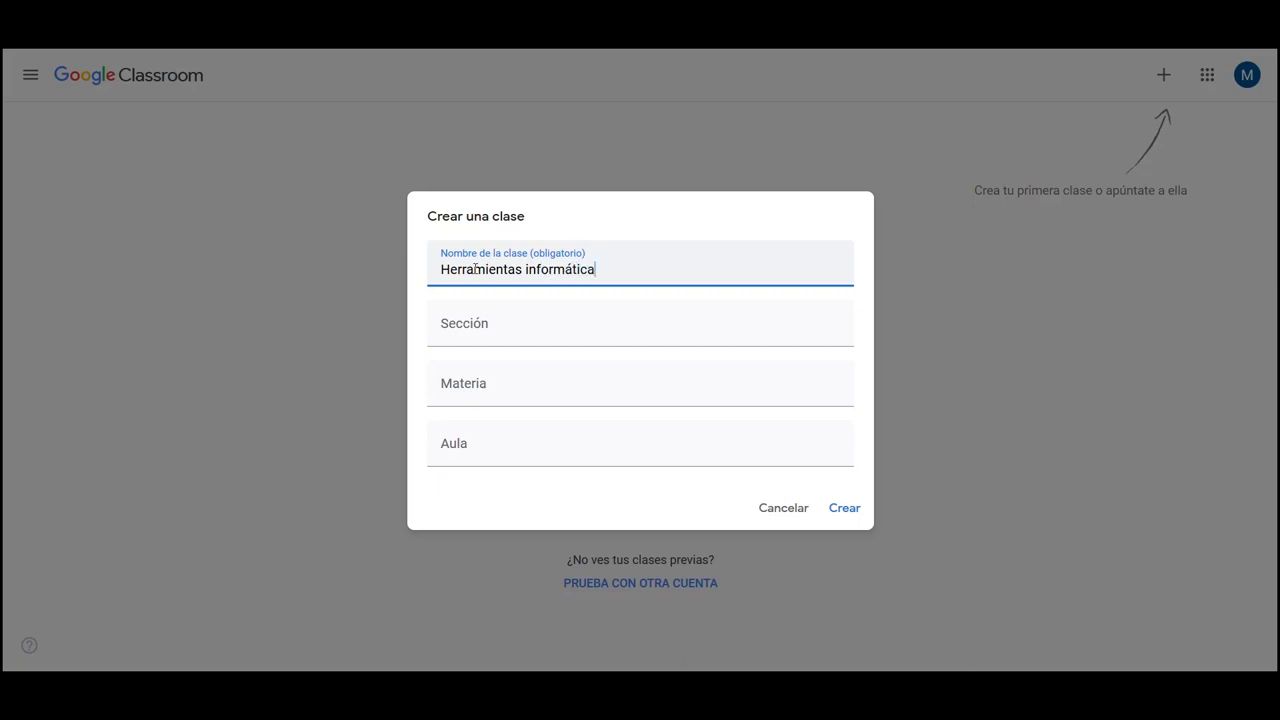
{"action": "type", "text": " para las finanzas"}
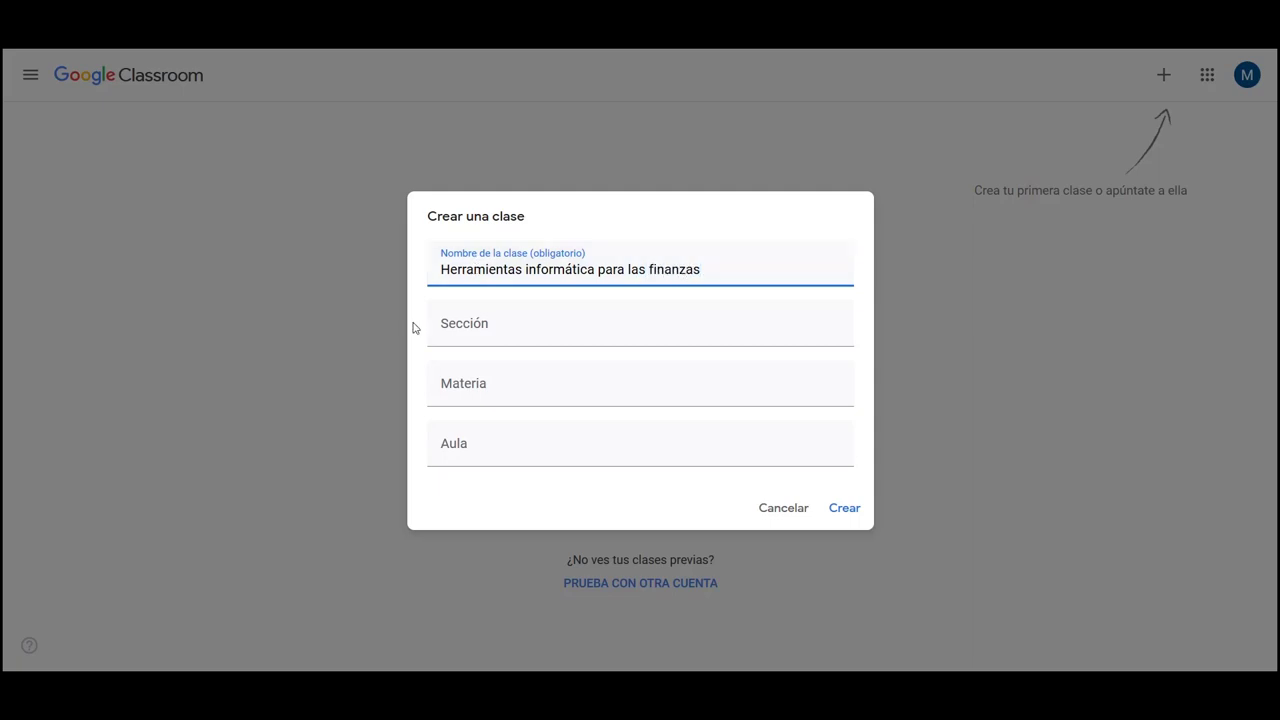
- Enter "Finanzas A" as the section of the class
{"action": "left_click", "coordinate": [476, 328]}
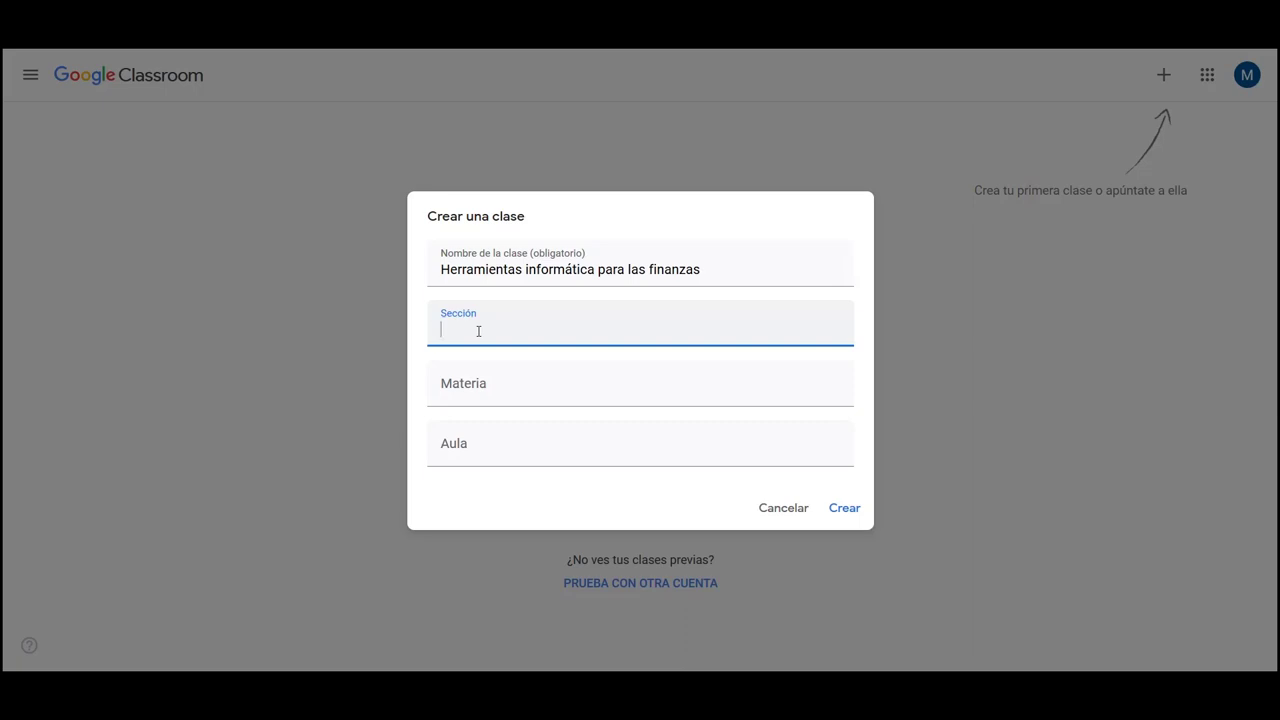
{"action": "type", "text": "A"}
{"action": "key", "text": "Home"}
{"action": "type", "text": "Finanzas"}
- Create the class with subject and room left blank, and dismiss the Classroom news notice
{"action": "left_click", "coordinate": [473, 401]}
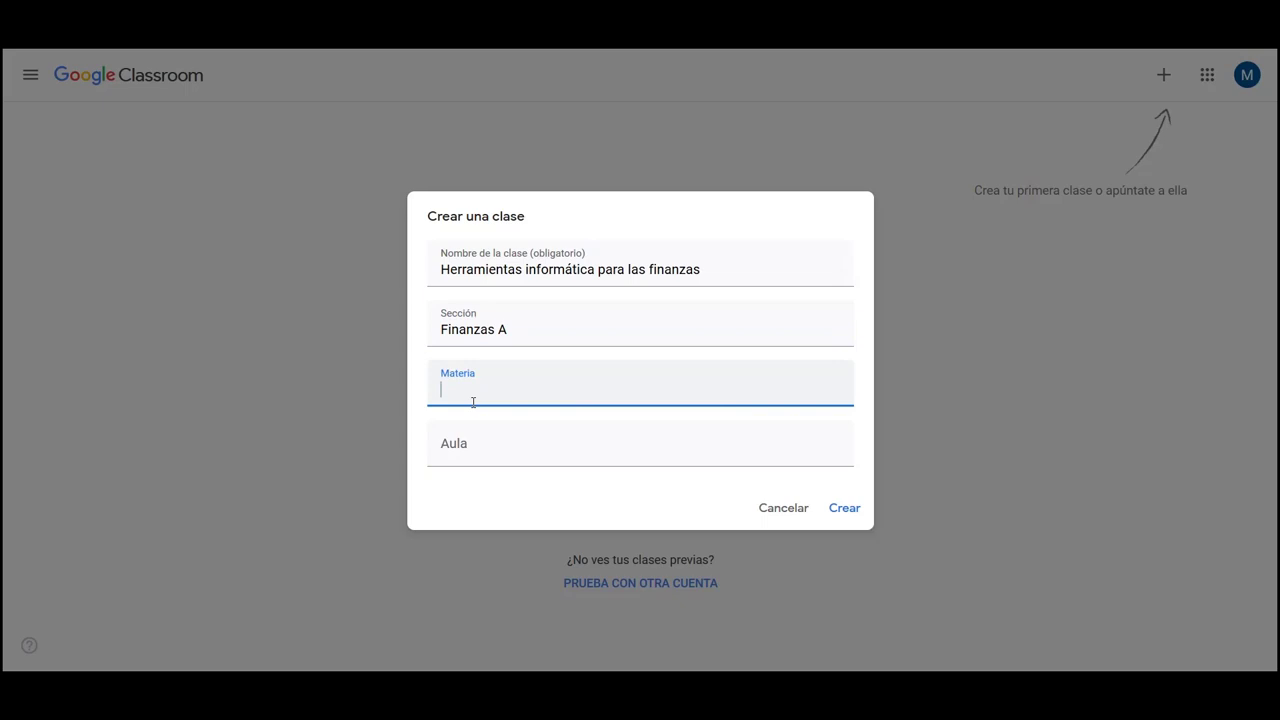
{"action": "left_click", "coordinate": [454, 457]}
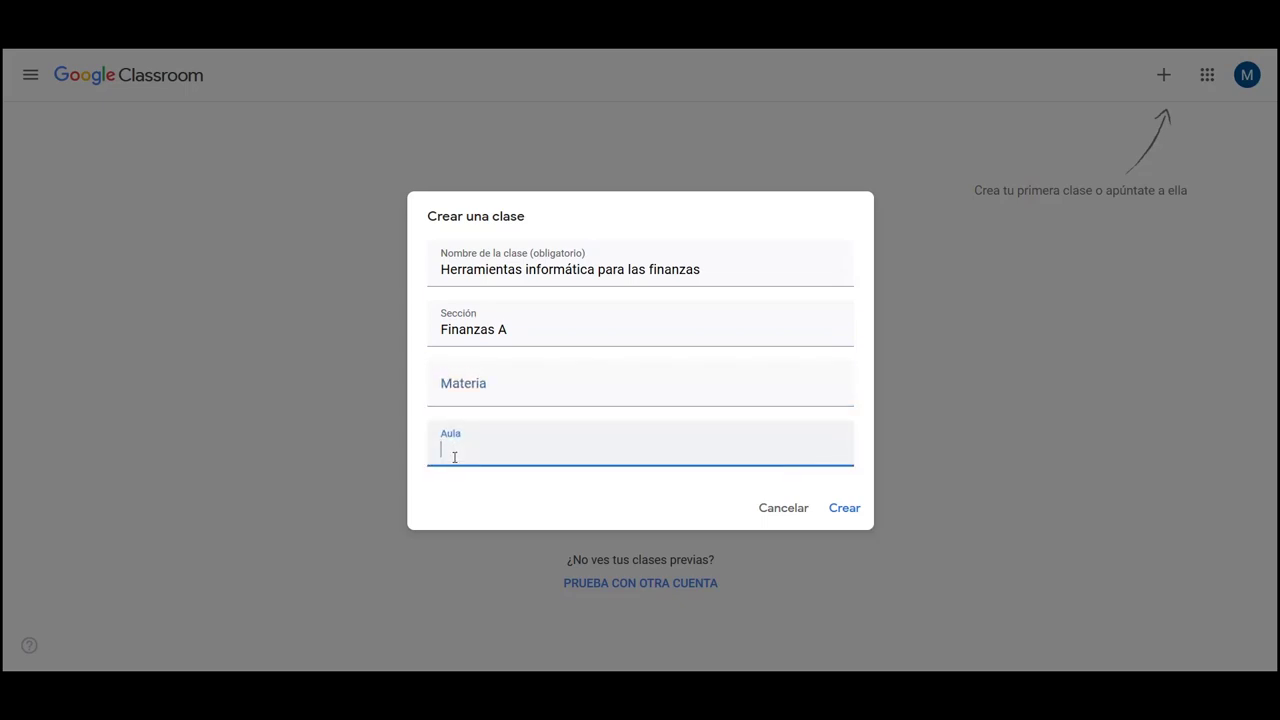
{"action": "left_click", "coordinate": [503, 383]}
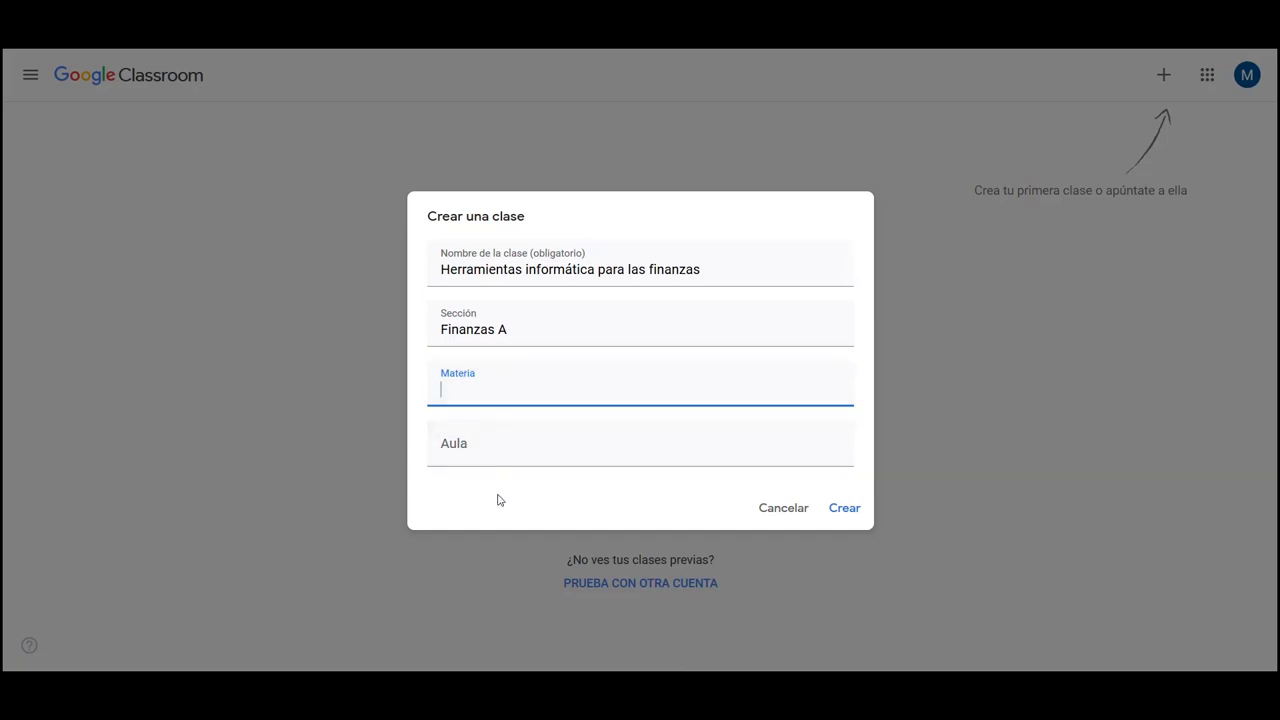
{"action": "left_click_drag", "start_coordinate": [440, 270], "coordinate": [735, 259]}
{"action": "left_click", "coordinate": [609, 235]}
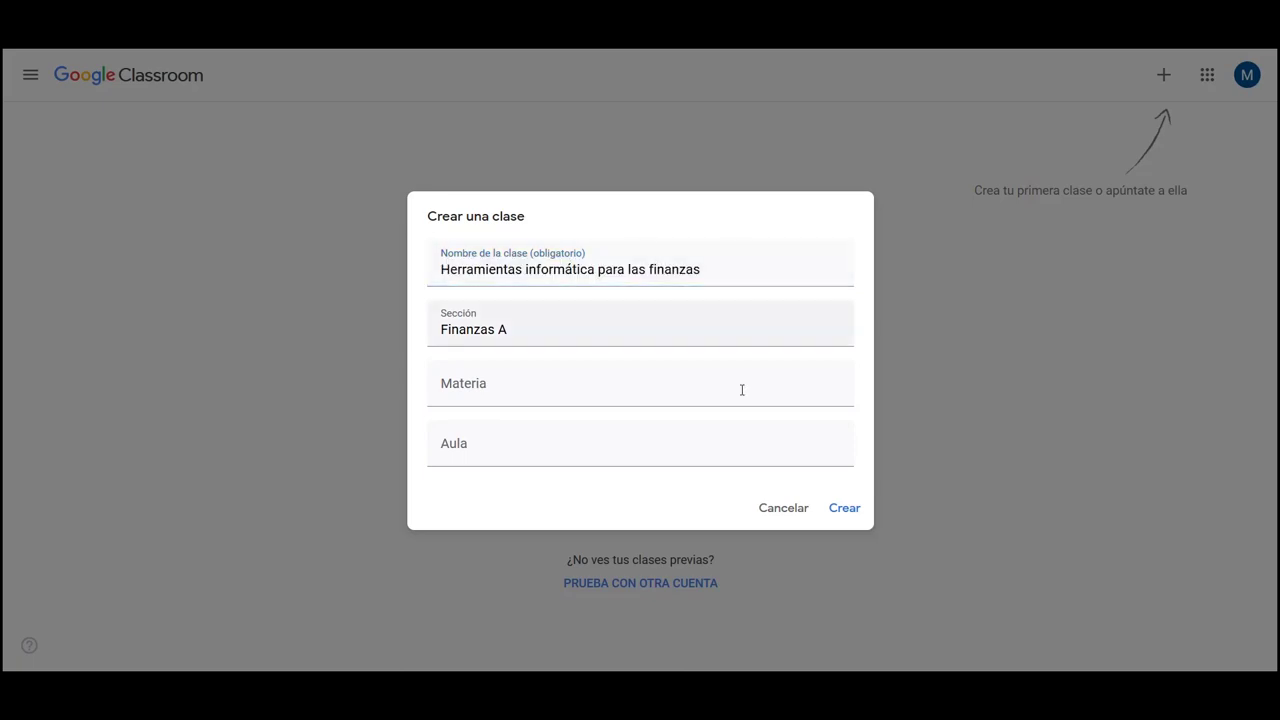
{"action": "left_click", "coordinate": [838, 508]}
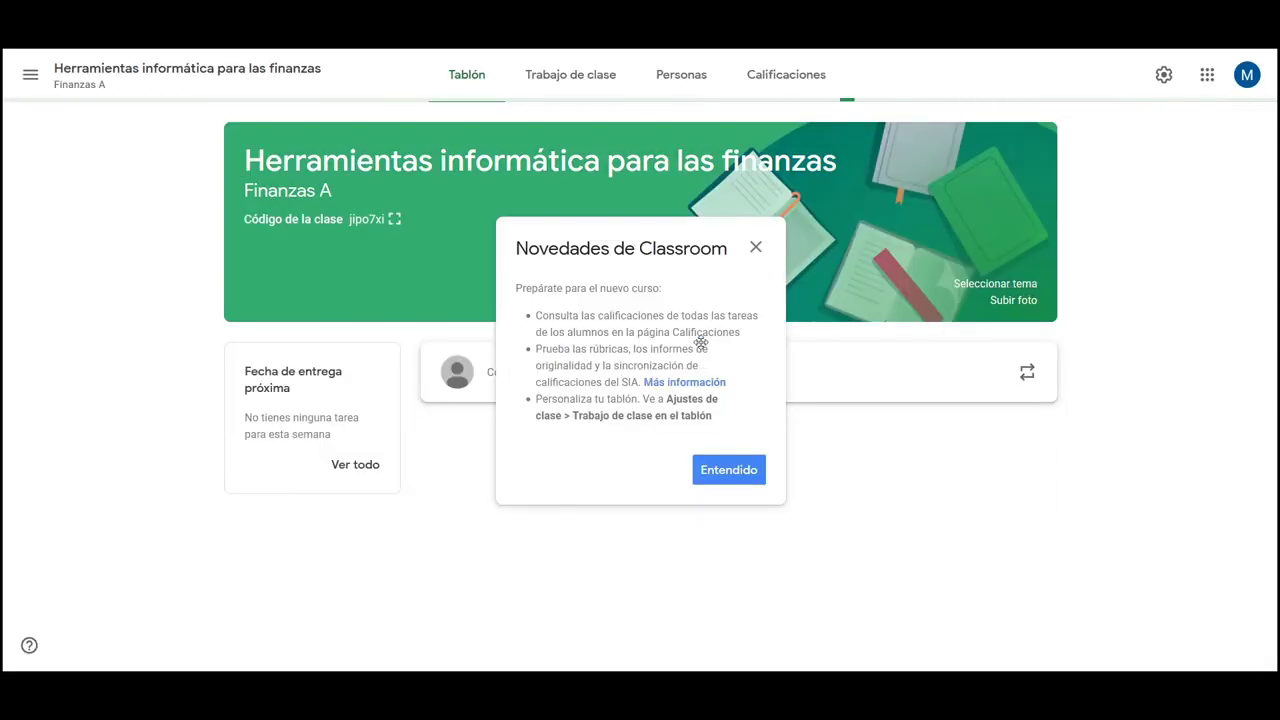
{"action": "left_click", "coordinate": [706, 470]}
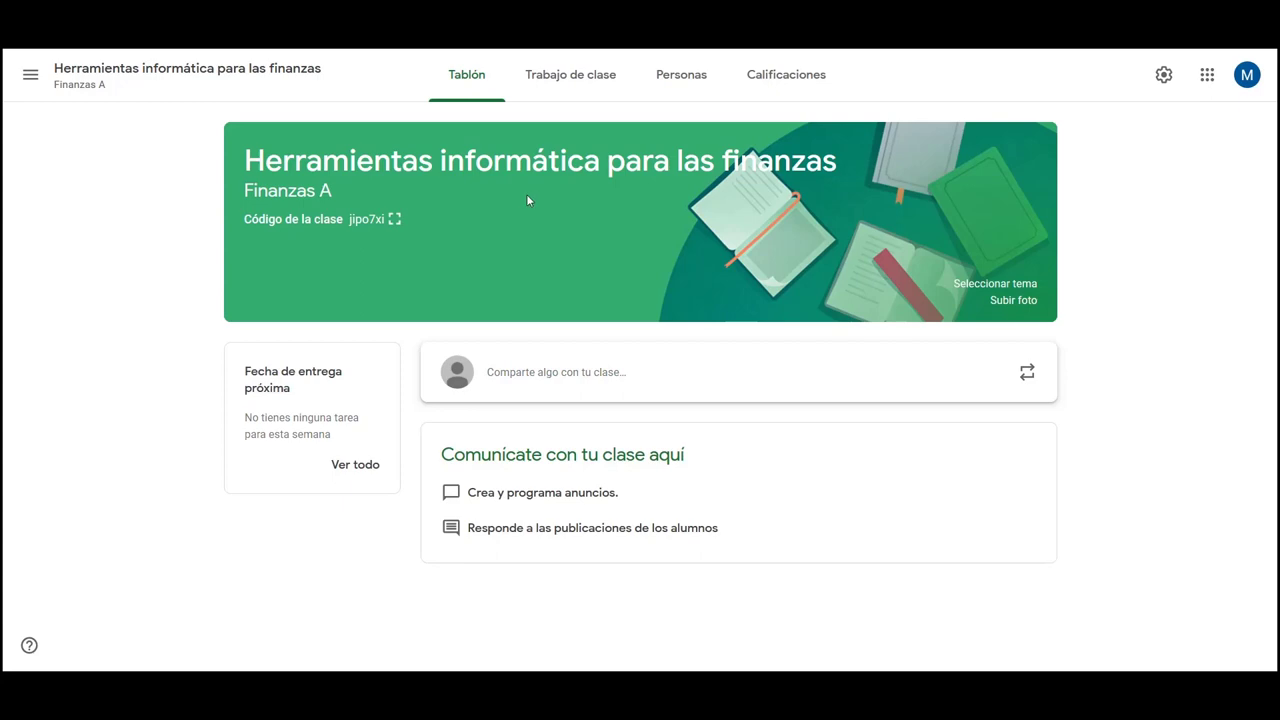
- Change the class theme to the green banknotes and coins image from the gallery's Other category
{"action": "left_click", "coordinate": [1003, 287]}
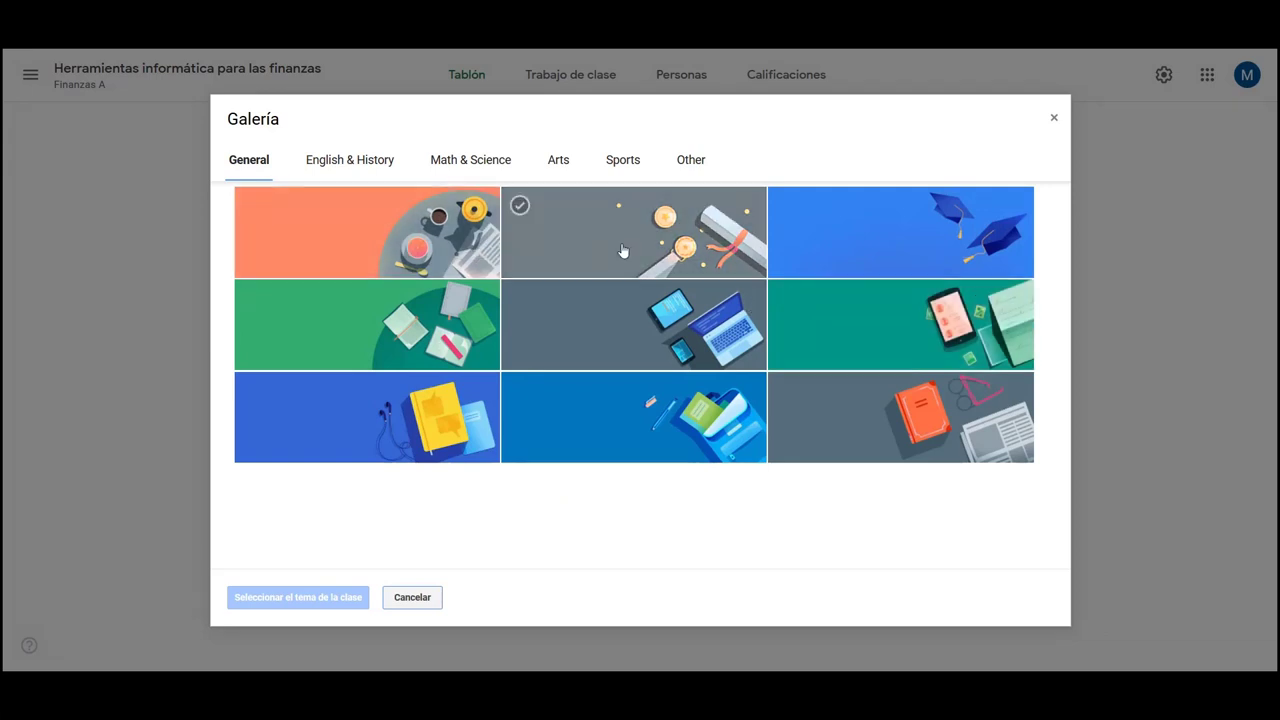
{"action": "left_click", "coordinate": [483, 169]}
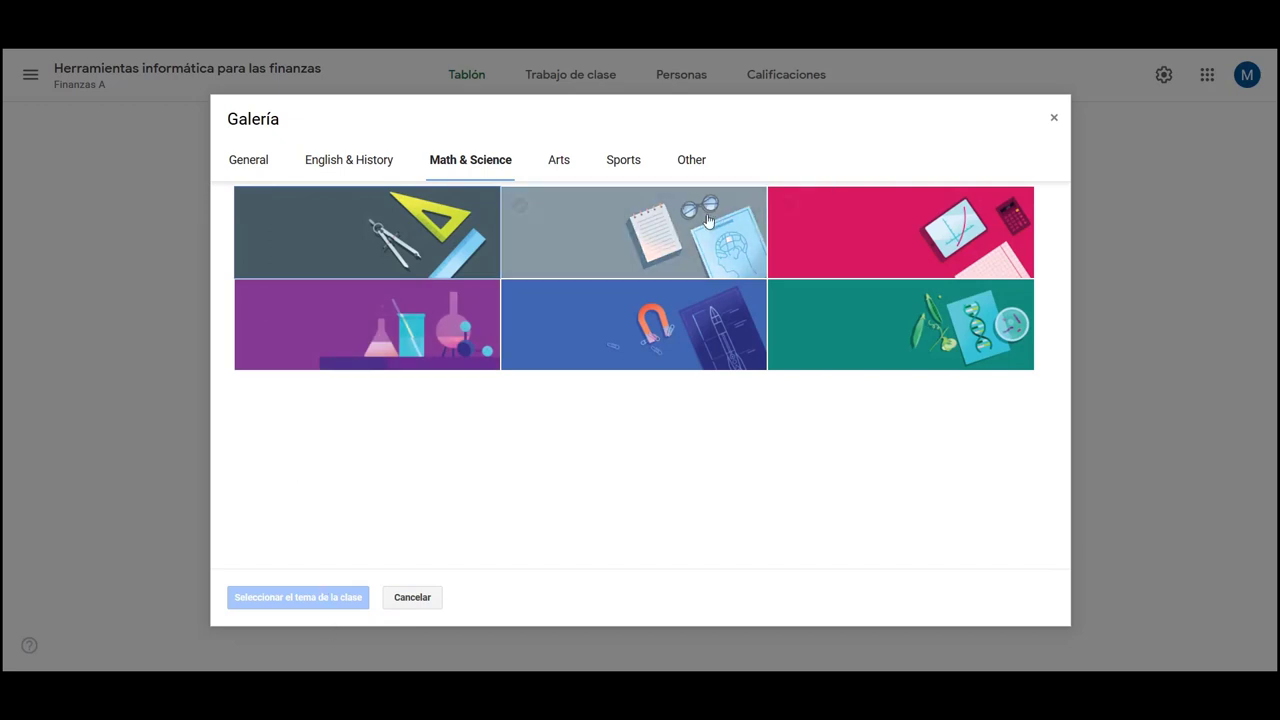
{"action": "left_click", "coordinate": [688, 162]}
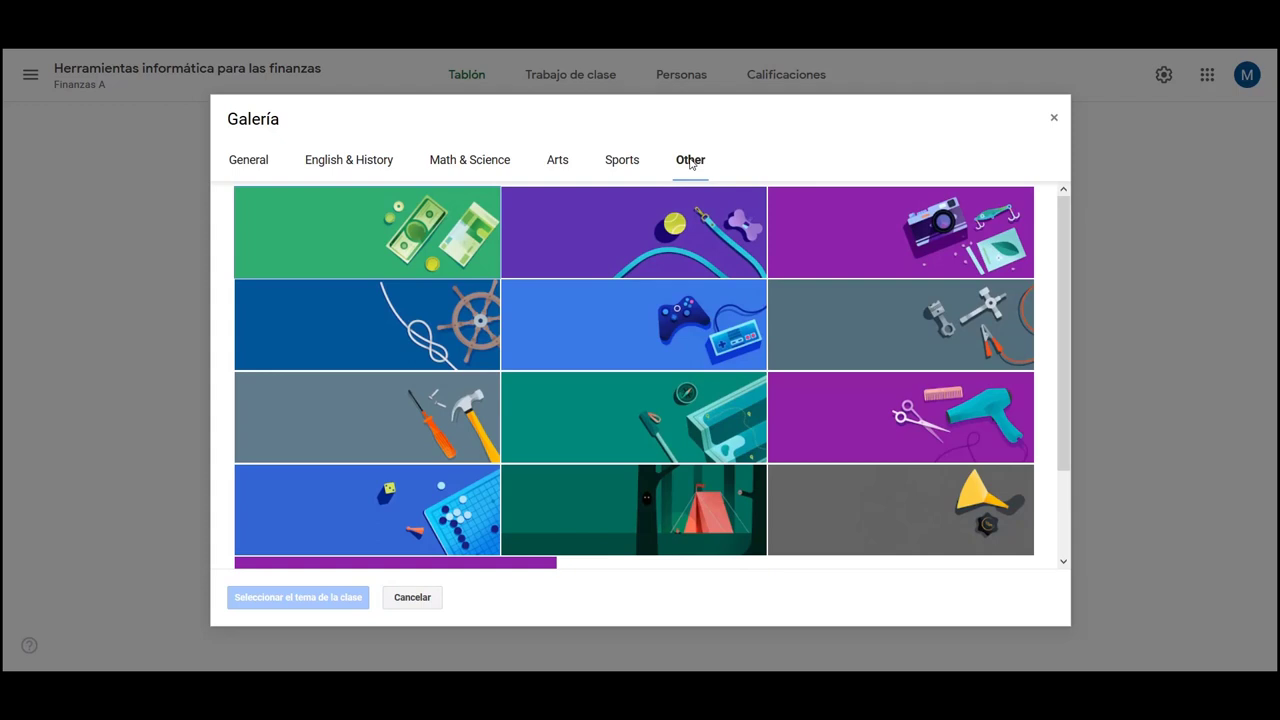
{"action": "scroll", "coordinate": [400, 375], "scroll_direction": "down", "scroll_amount": 3}
{"action": "scroll", "coordinate": [400, 375], "scroll_direction": "up", "scroll_amount": 3}
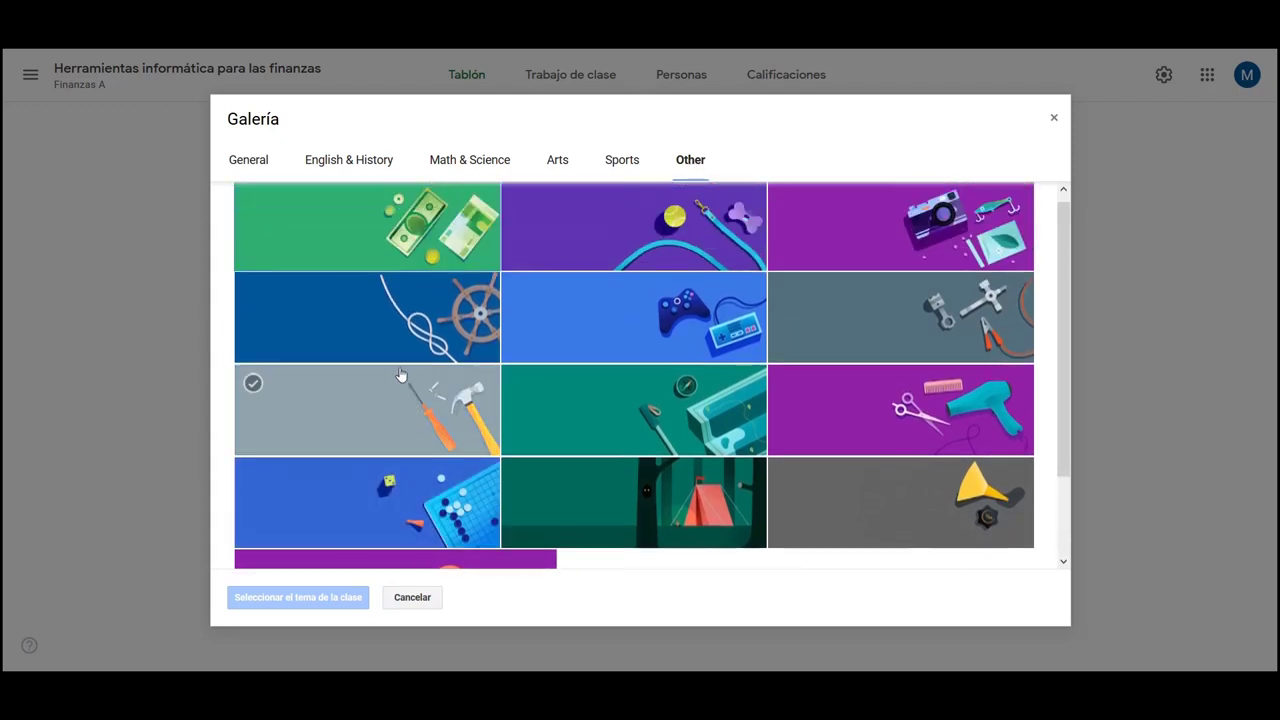
{"action": "left_click", "coordinate": [400, 315]}
{"action": "left_click", "coordinate": [408, 222]}
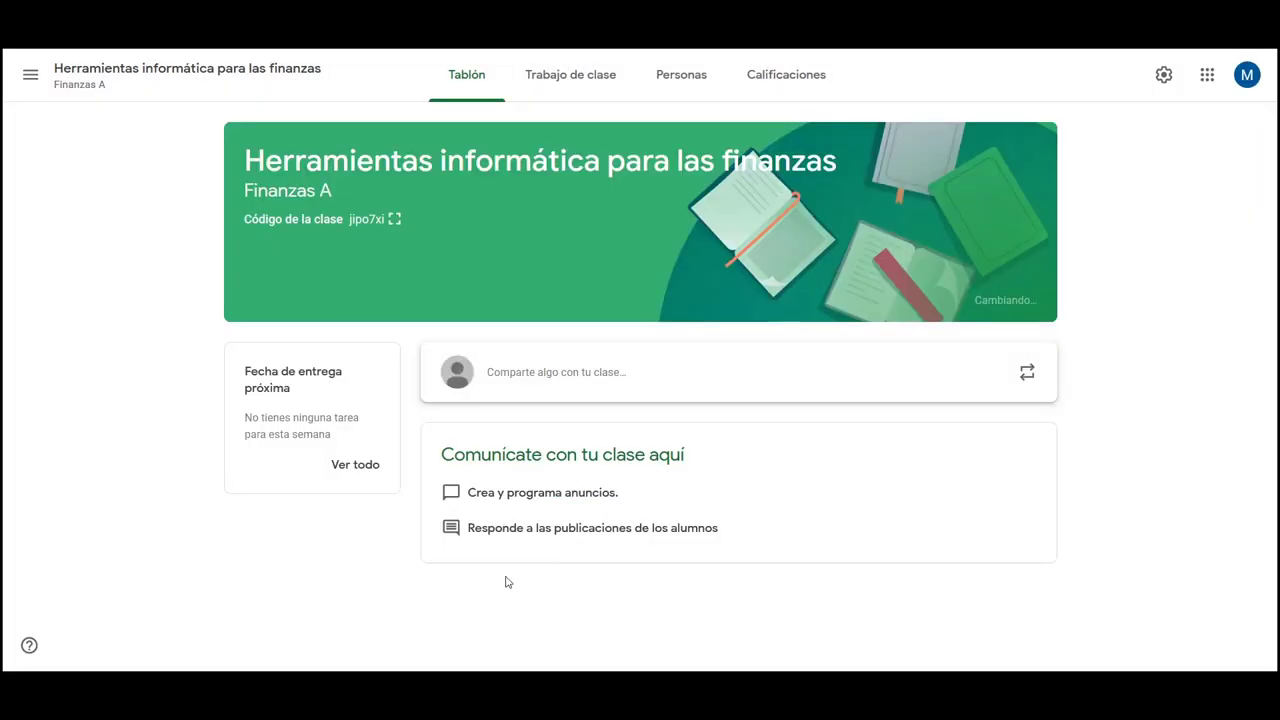
{"action": "left_click", "coordinate": [322, 600]}
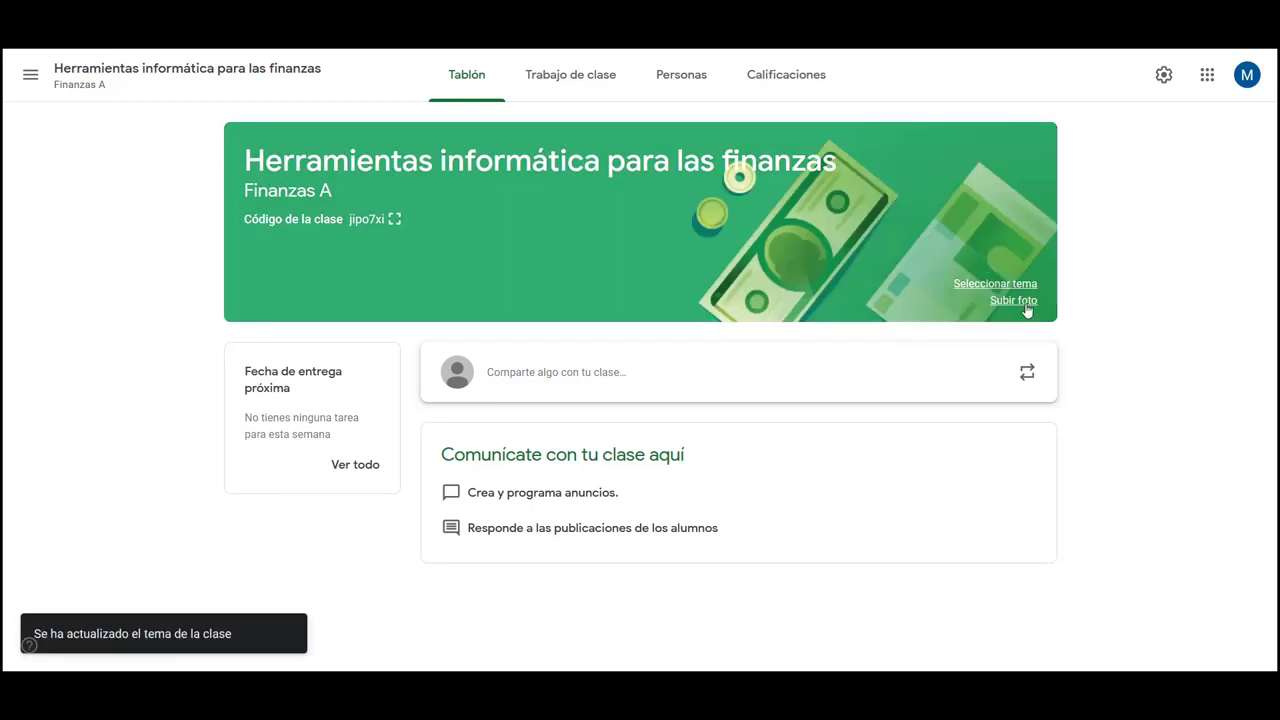
- Start a new post to the class on the Tablón and dismiss the publishing and scheduling tip
{"action": "left_click", "coordinate": [541, 374]}
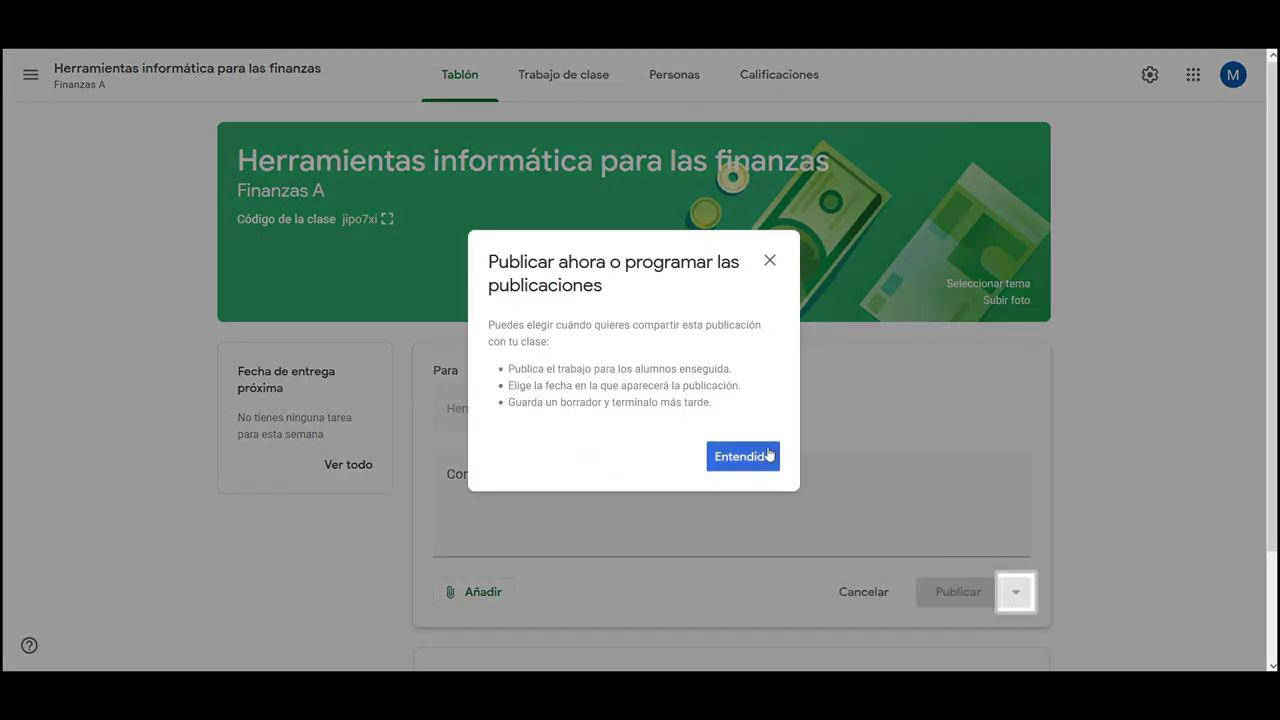
{"action": "left_click", "coordinate": [769, 261]}
{"action": "scroll", "coordinate": [1135, 496], "scroll_direction": "down", "scroll_amount": 1}
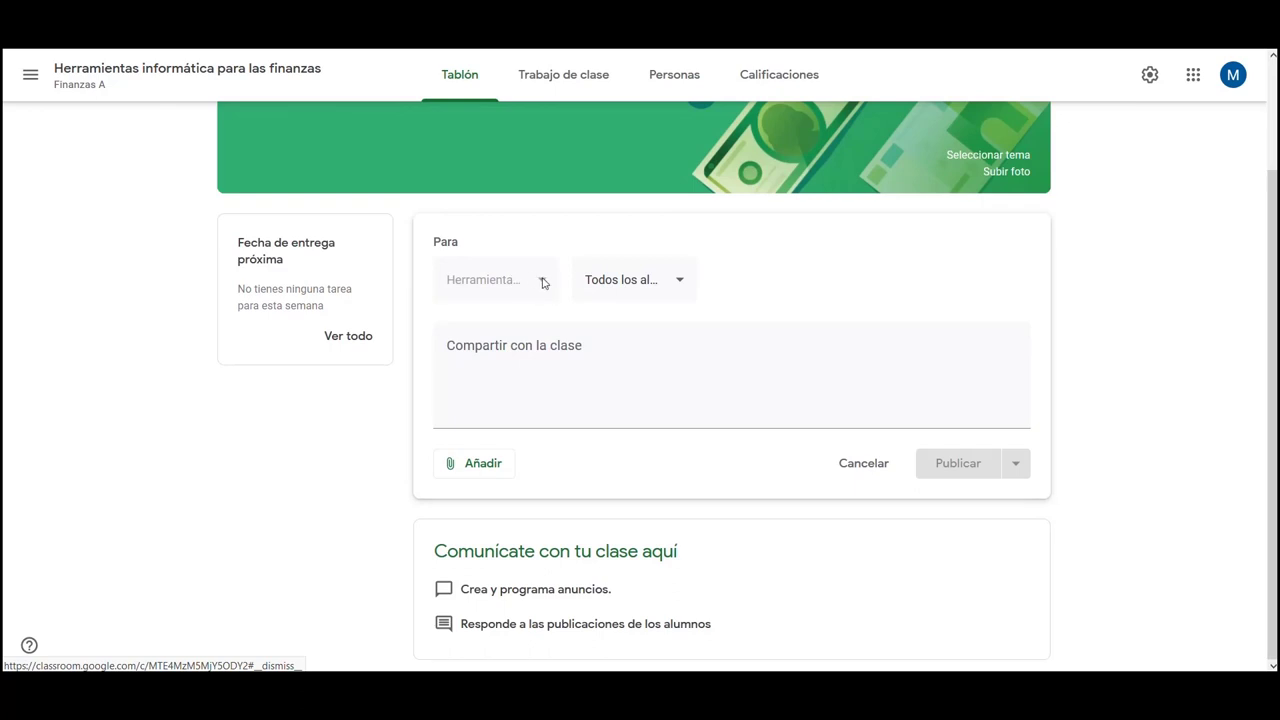
{"action": "left_click", "coordinate": [511, 400]}
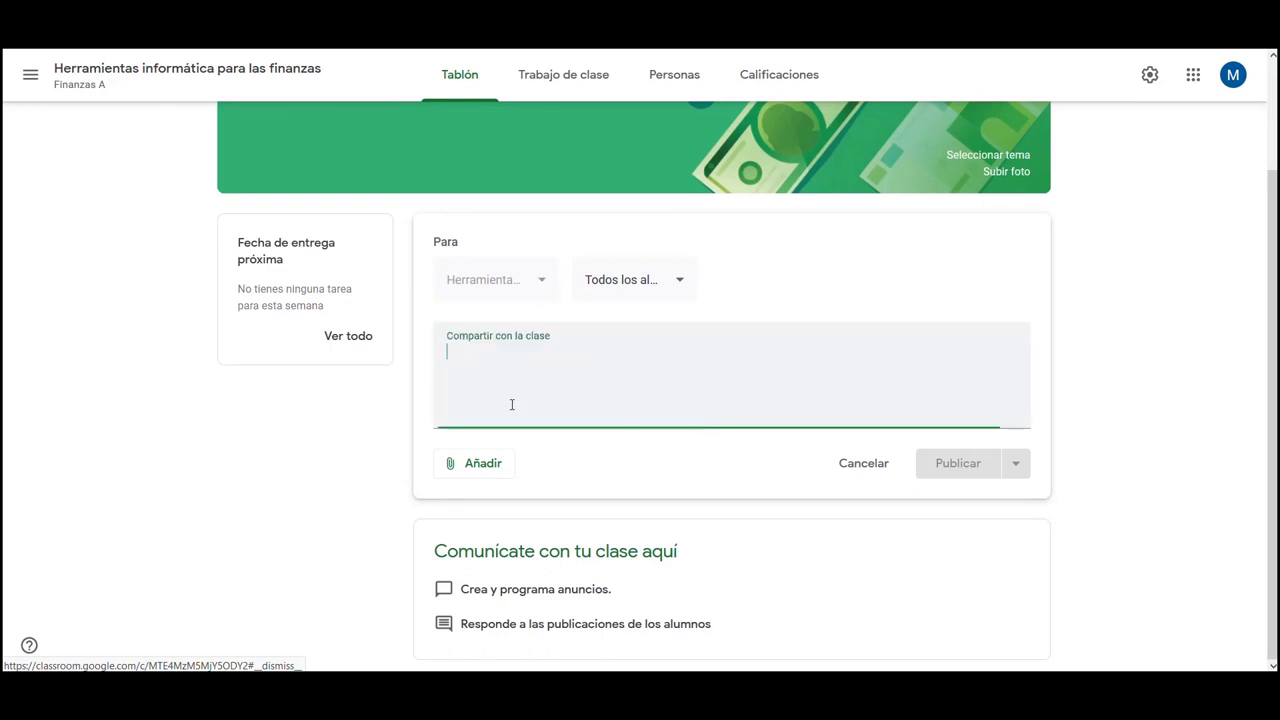
- Attach the PDF file 01_S1 from the computer's Descargas folder to the post
{"action": "left_click", "coordinate": [481, 465]}
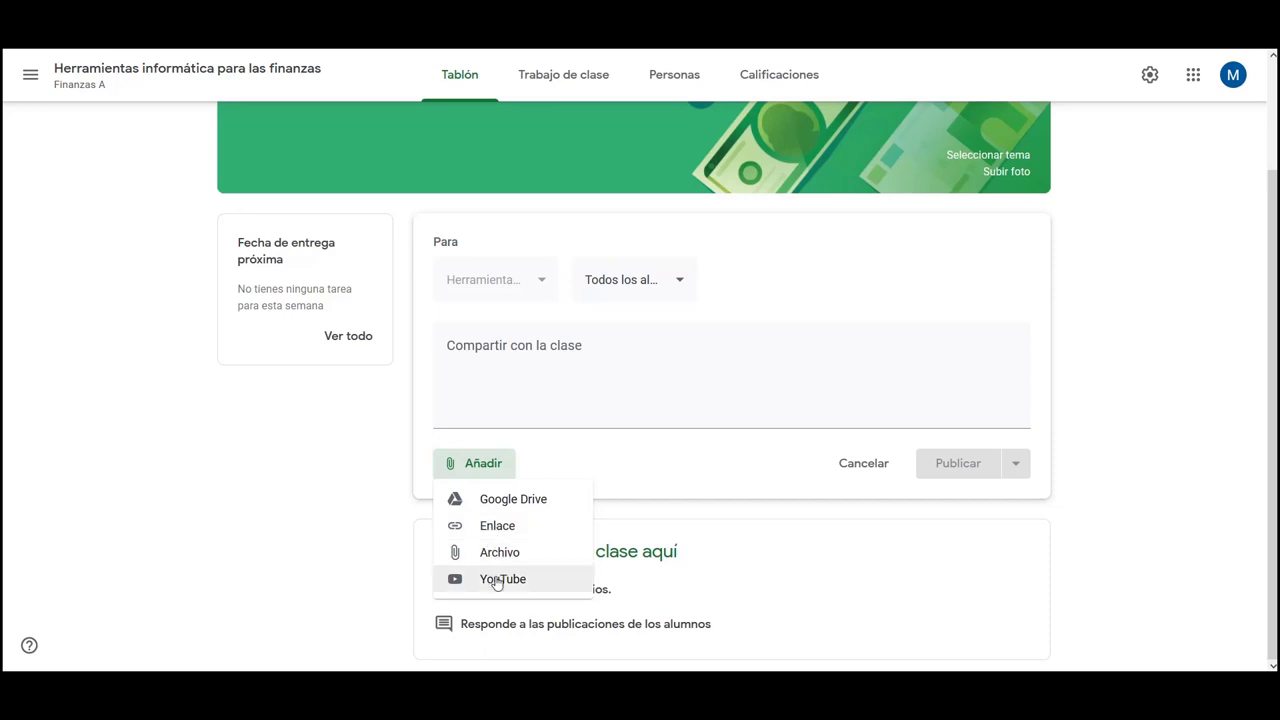
{"action": "left_click", "coordinate": [495, 555]}
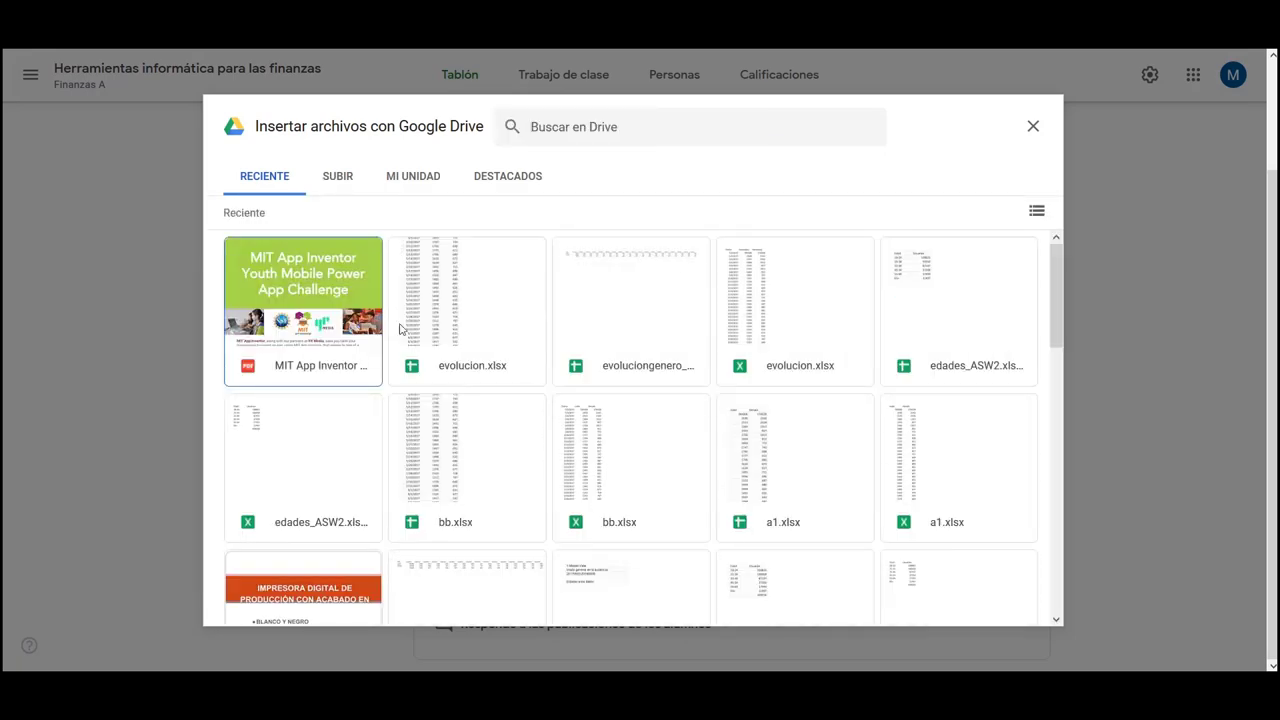
{"action": "left_click", "coordinate": [333, 187]}
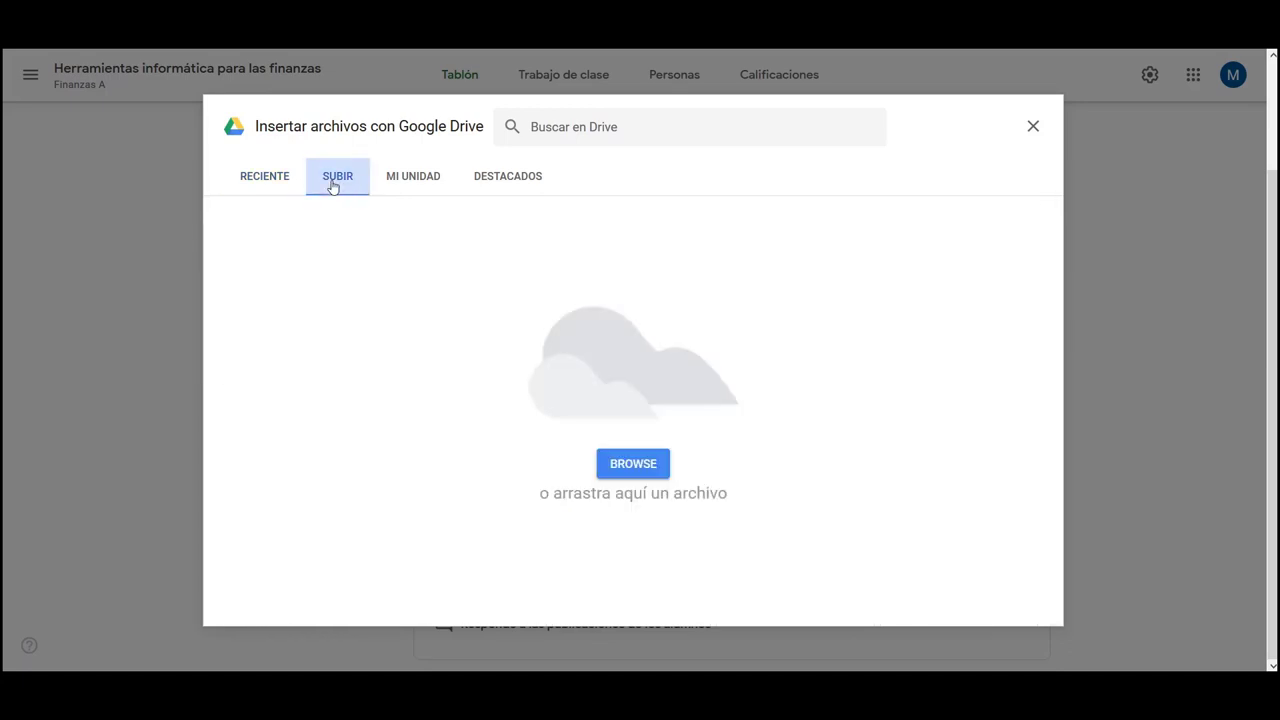
{"action": "left_click", "coordinate": [631, 465]}
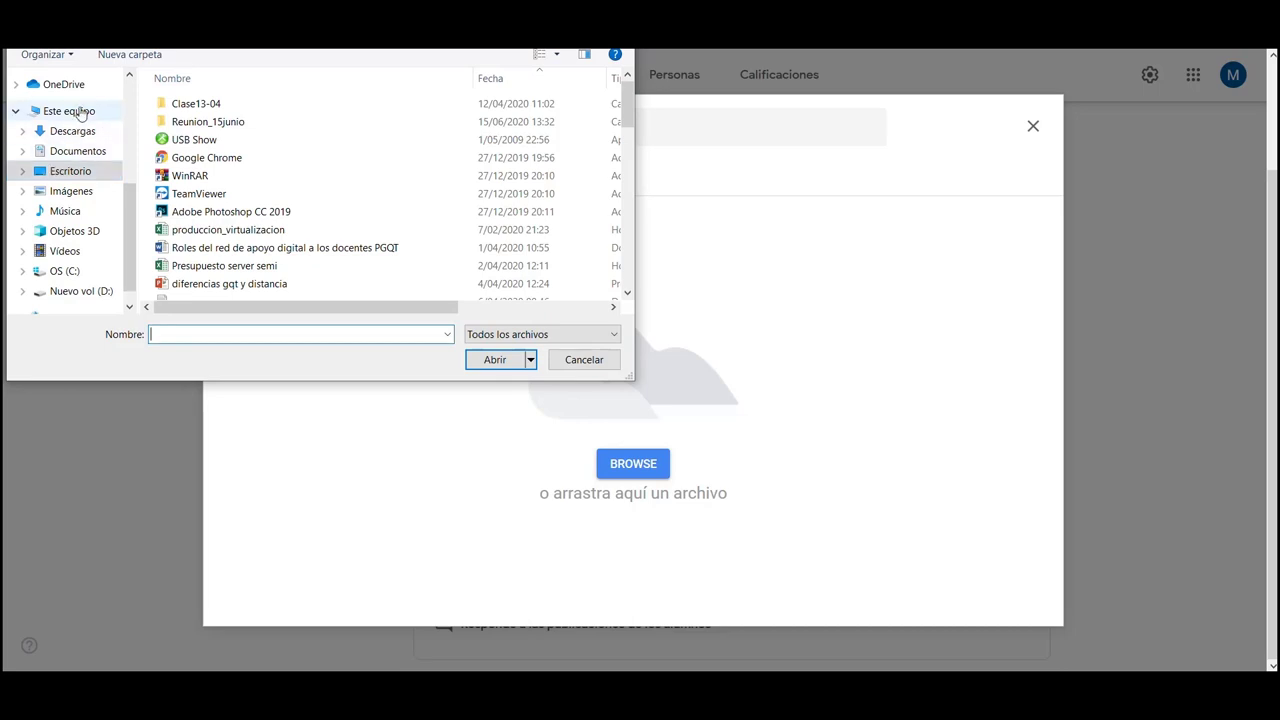
{"action": "left_click", "coordinate": [74, 131]}
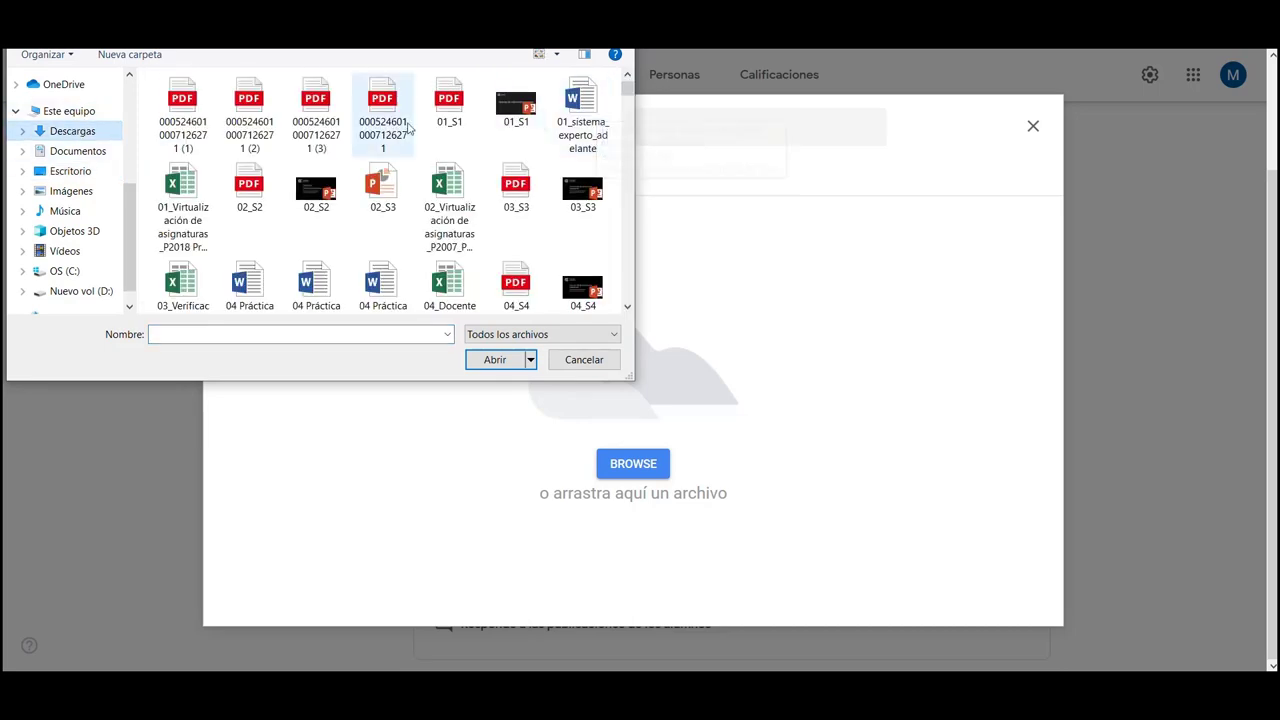
{"action": "double_click", "coordinate": [445, 103]}
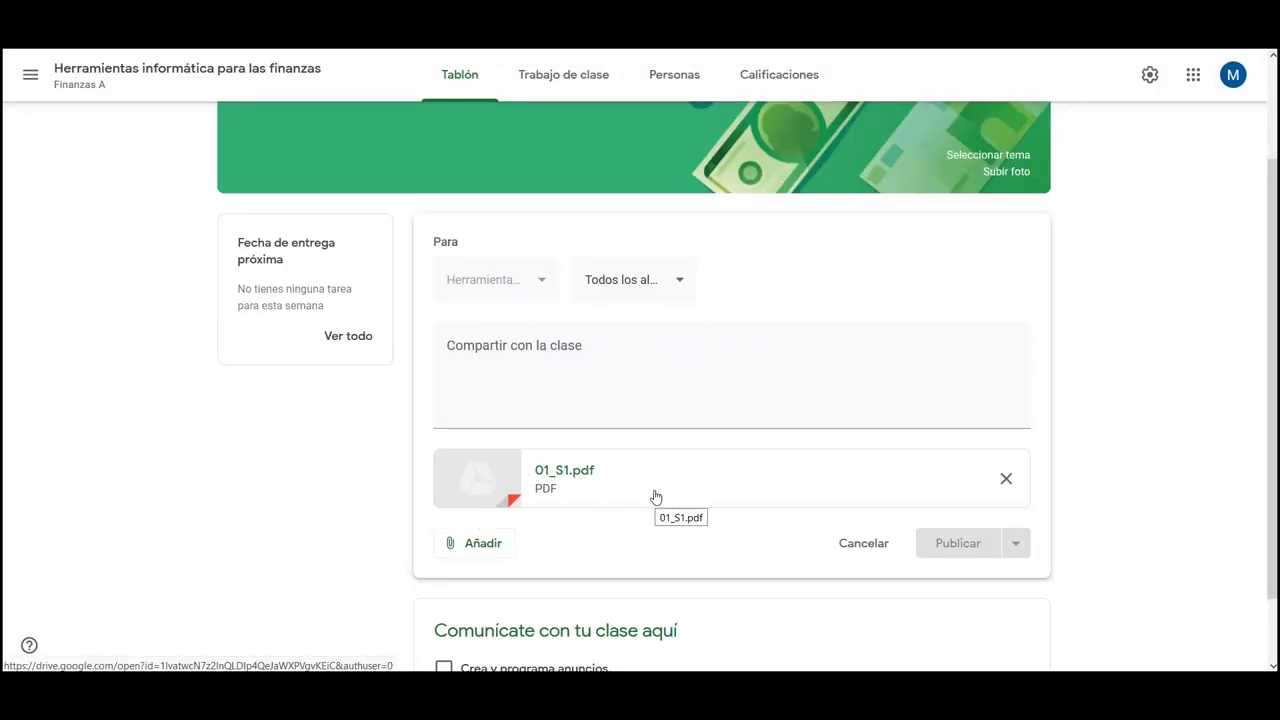
- Start adding a link to the post, search for "sunat" in a new browser tab, open the SUNAT website and select its address
{"action": "left_click", "coordinate": [474, 547]}
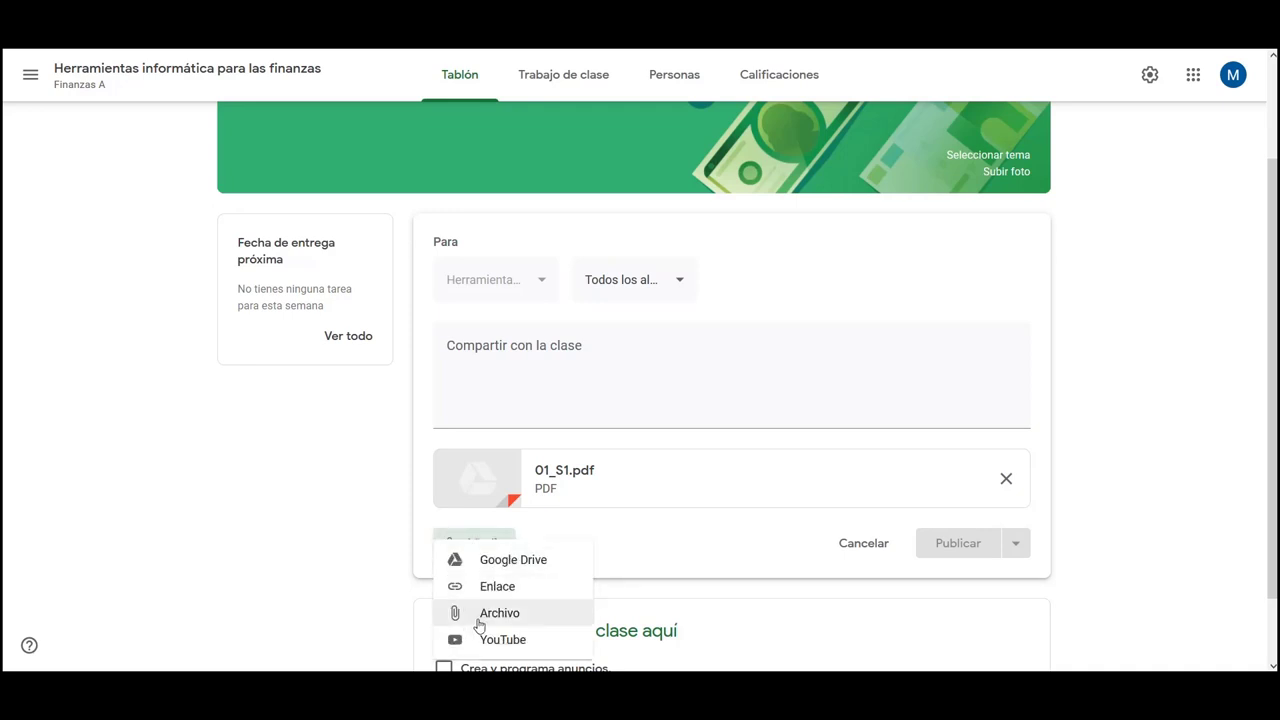
{"action": "left_click", "coordinate": [477, 588]}
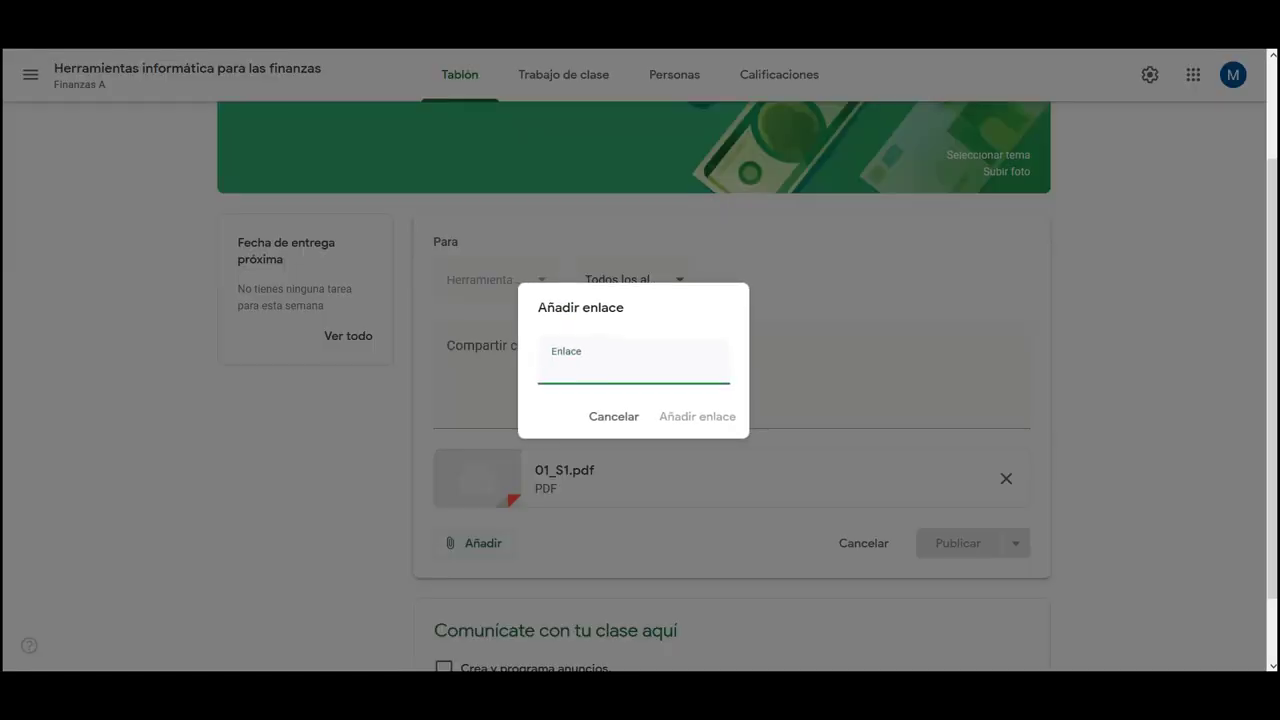
{"action": "key", "text": "ctrl+t"}
{"action": "type", "text": "gmail"}
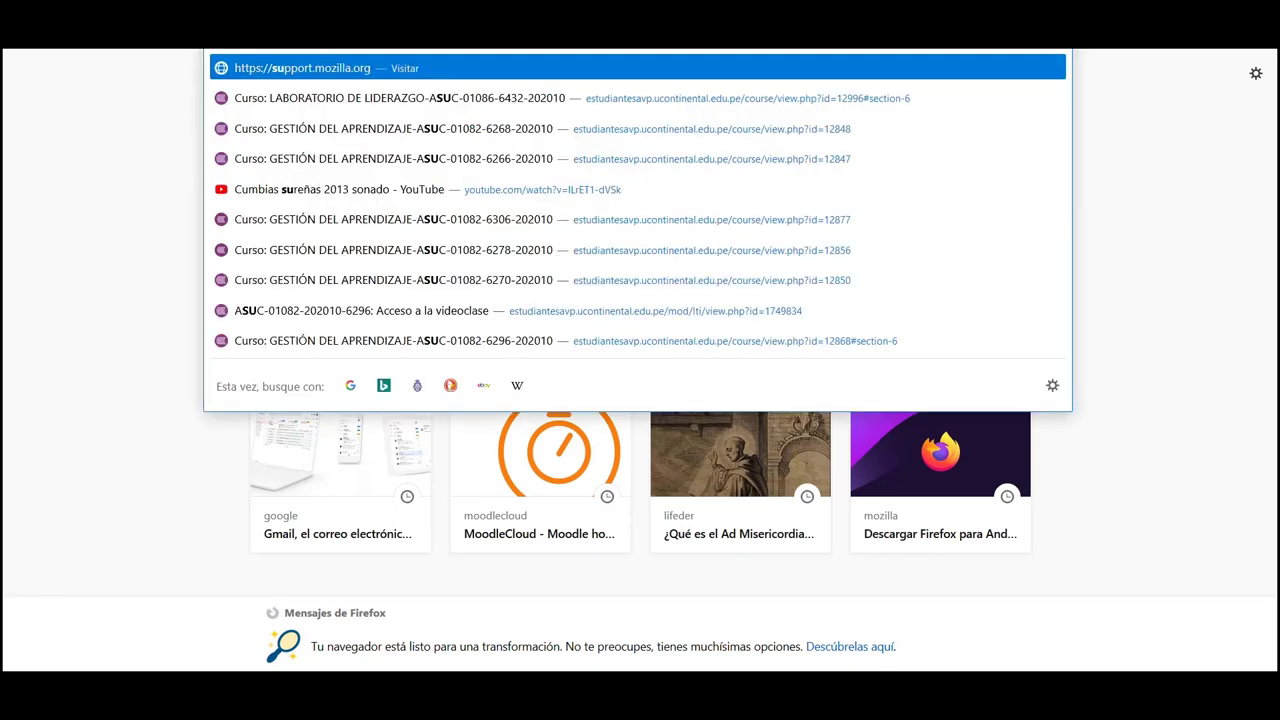
{"action": "key", "text": "Return"}
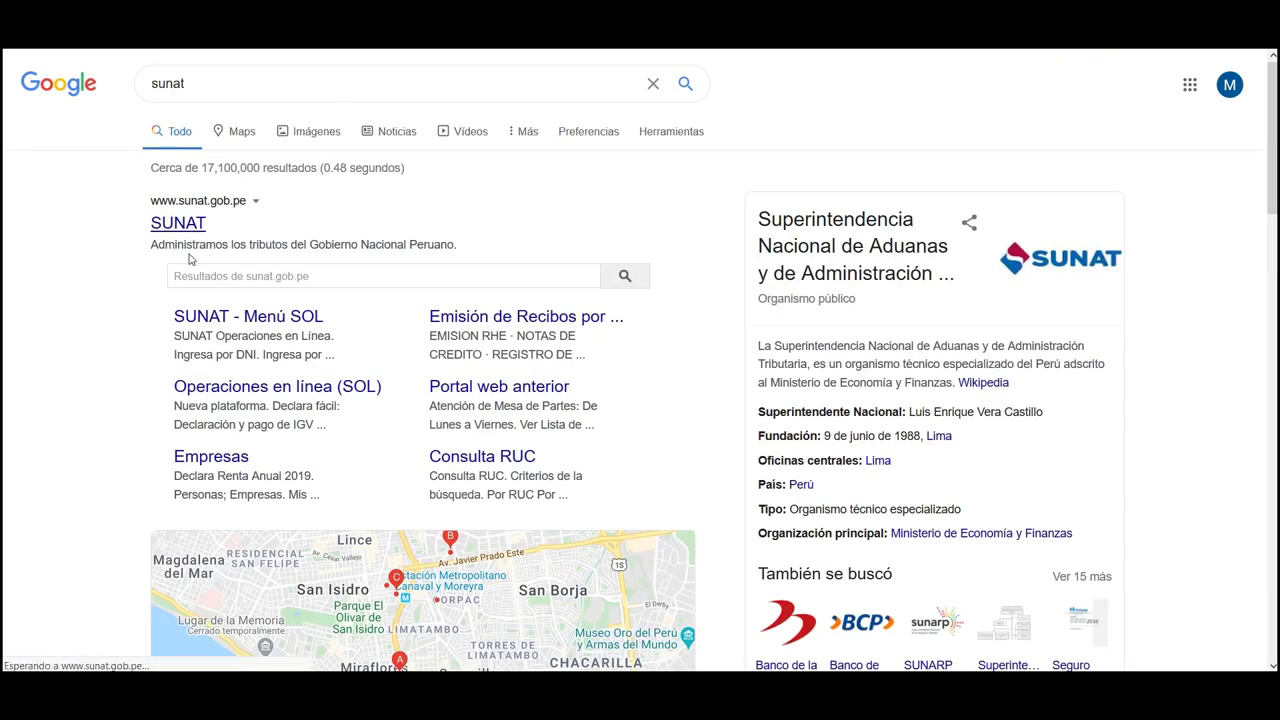
{"action": "left_click", "coordinate": [178, 222]}
{"action": "key", "text": "ctrl+l"}
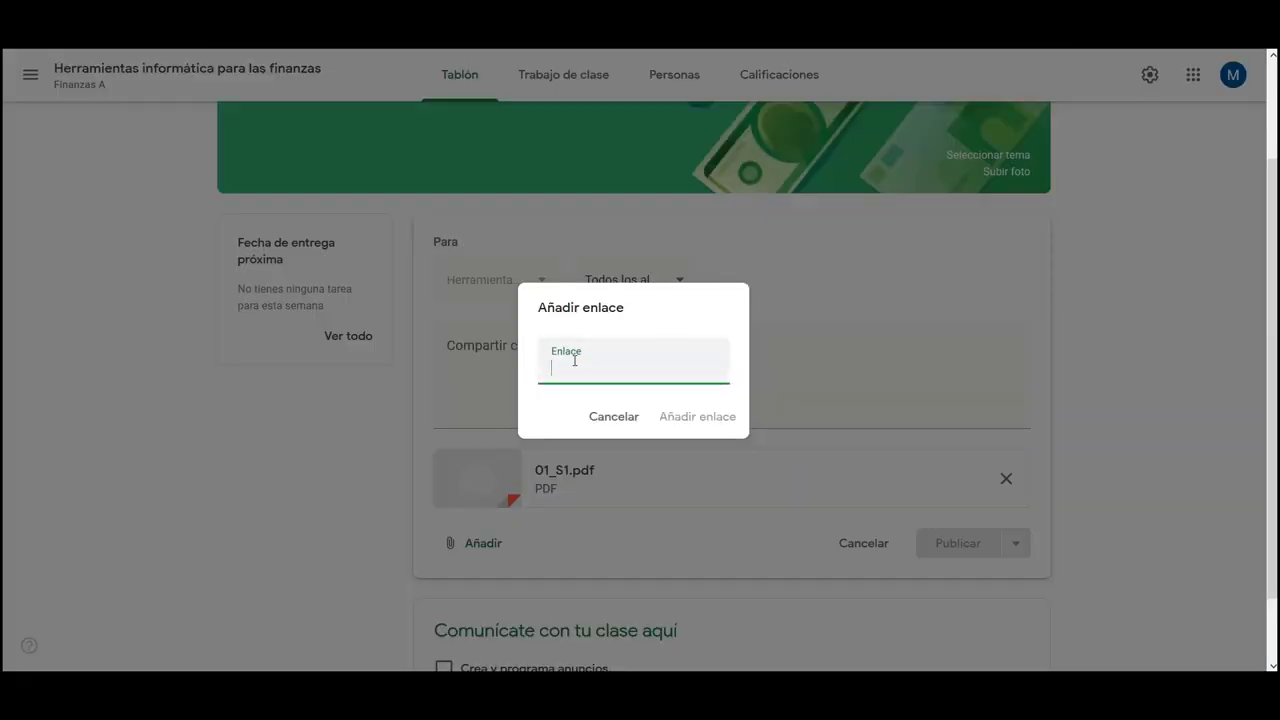
{"action": "type", "text": "http://www.sunat.gob.pe/"}
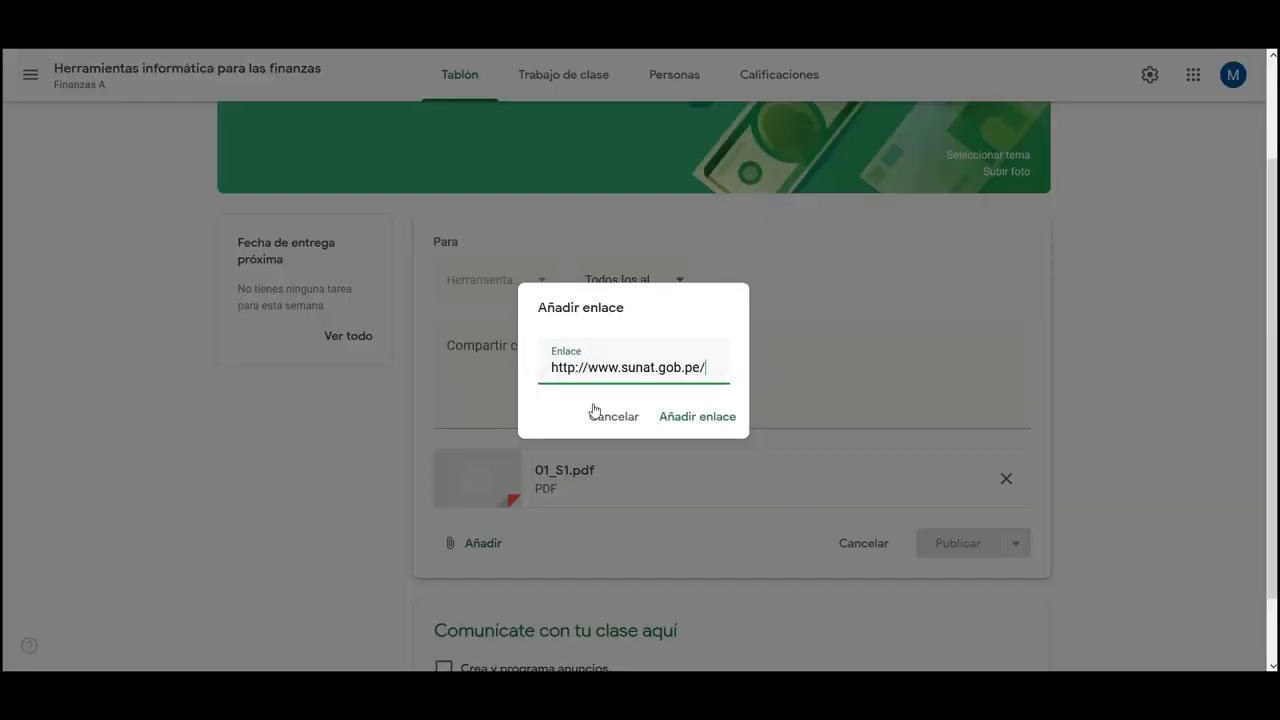
{"action": "left_click", "coordinate": [686, 417]}
{"action": "scroll", "coordinate": [1103, 469], "scroll_direction": "down", "scroll_amount": 3}
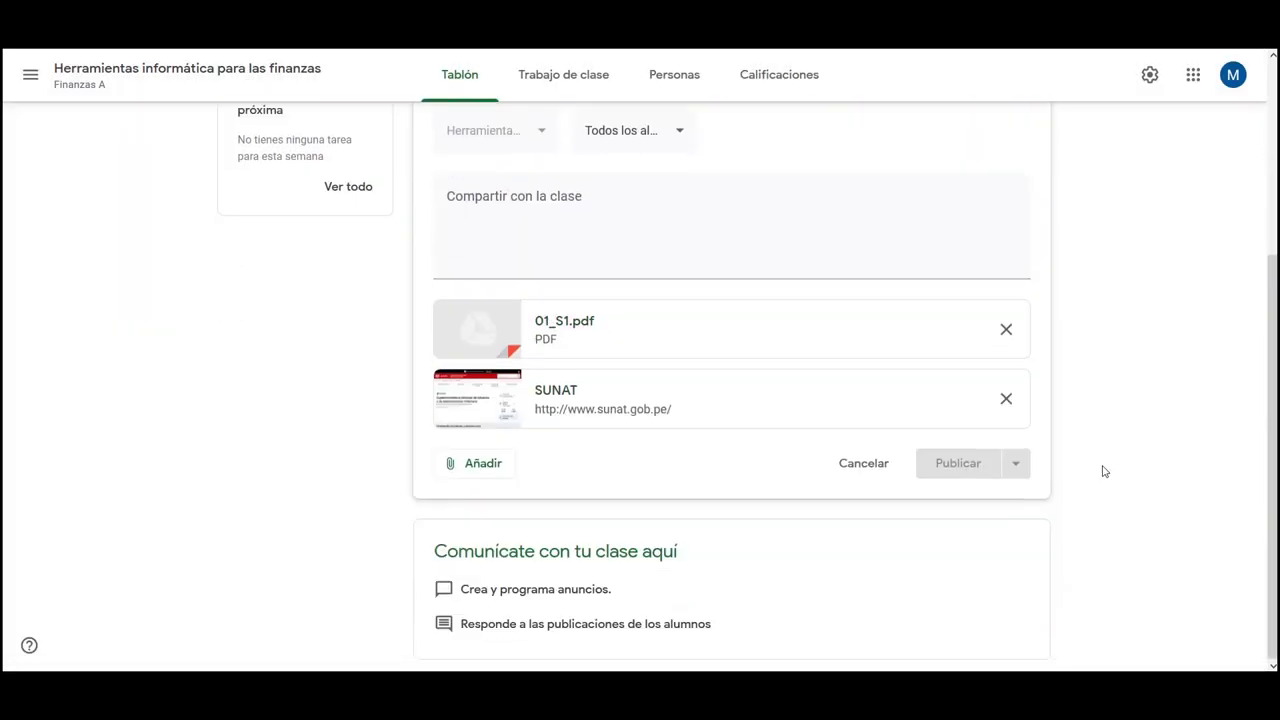
- Start adding a YouTube video to the post, and open youtube.com in the browser tab showing the SUNAT website
{"action": "left_click", "coordinate": [482, 470]}
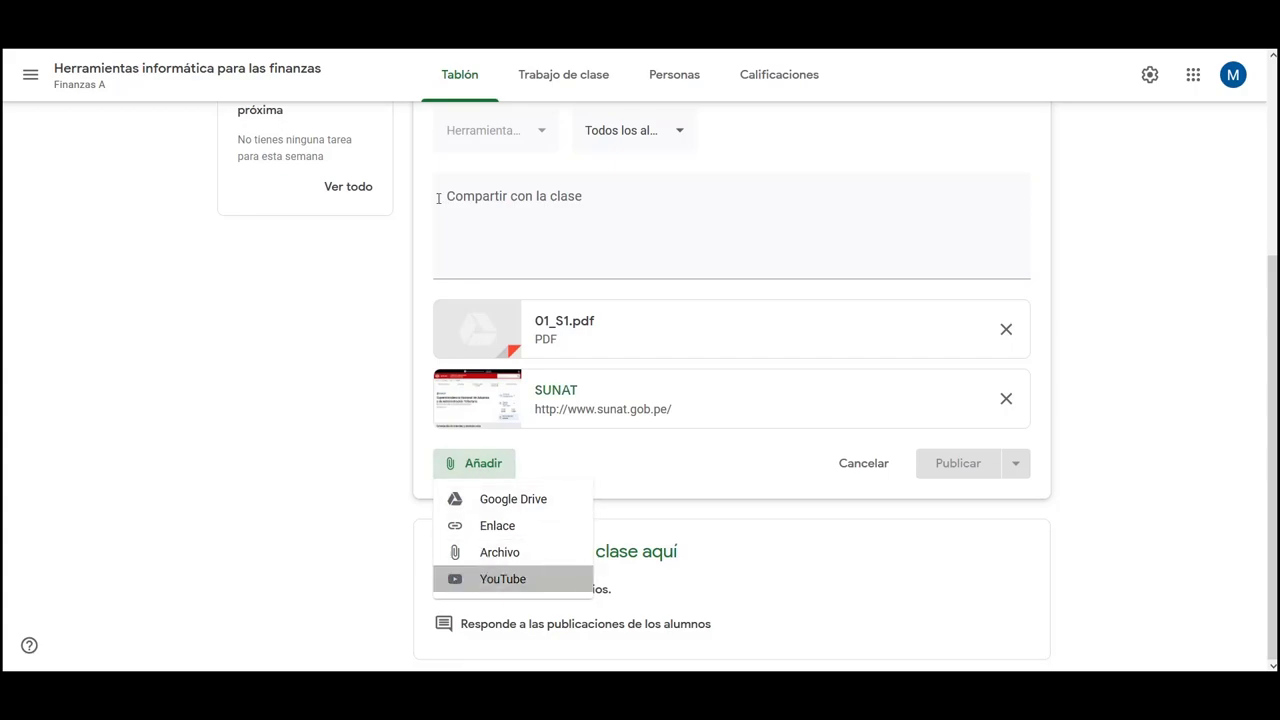
{"action": "left_click", "coordinate": [491, 578]}
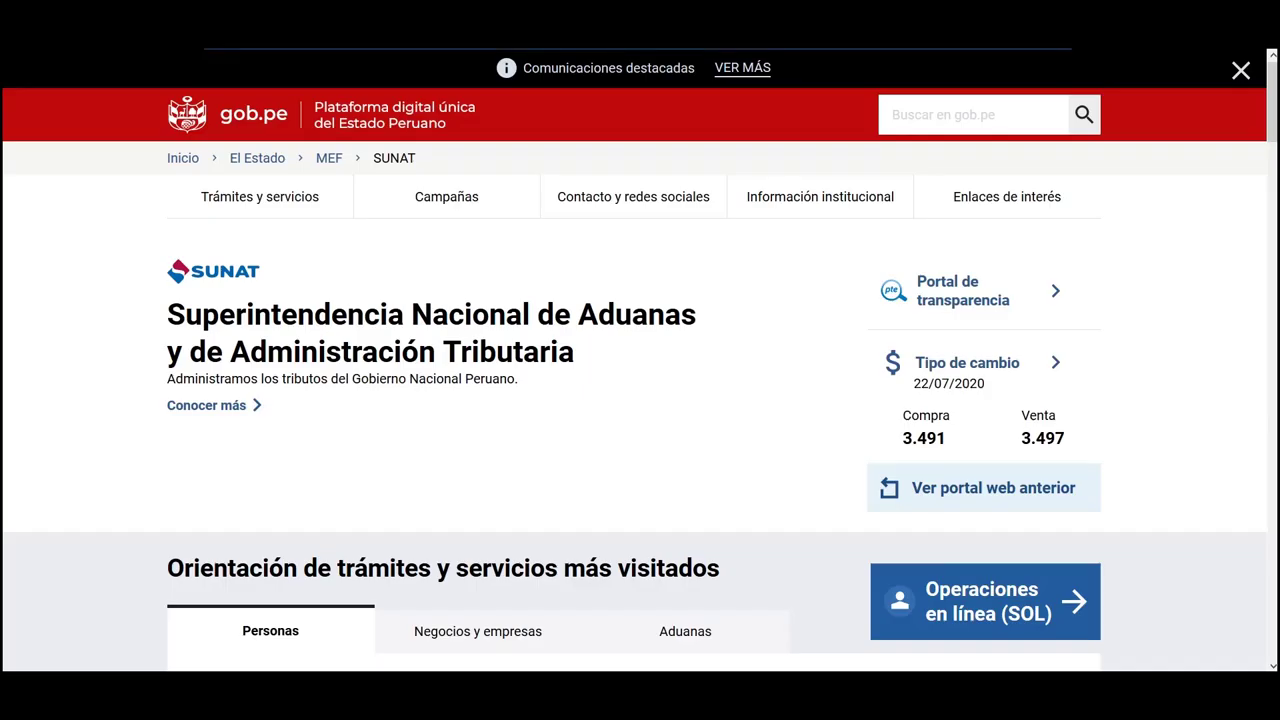
{"action": "key", "text": "ctrl+l"}
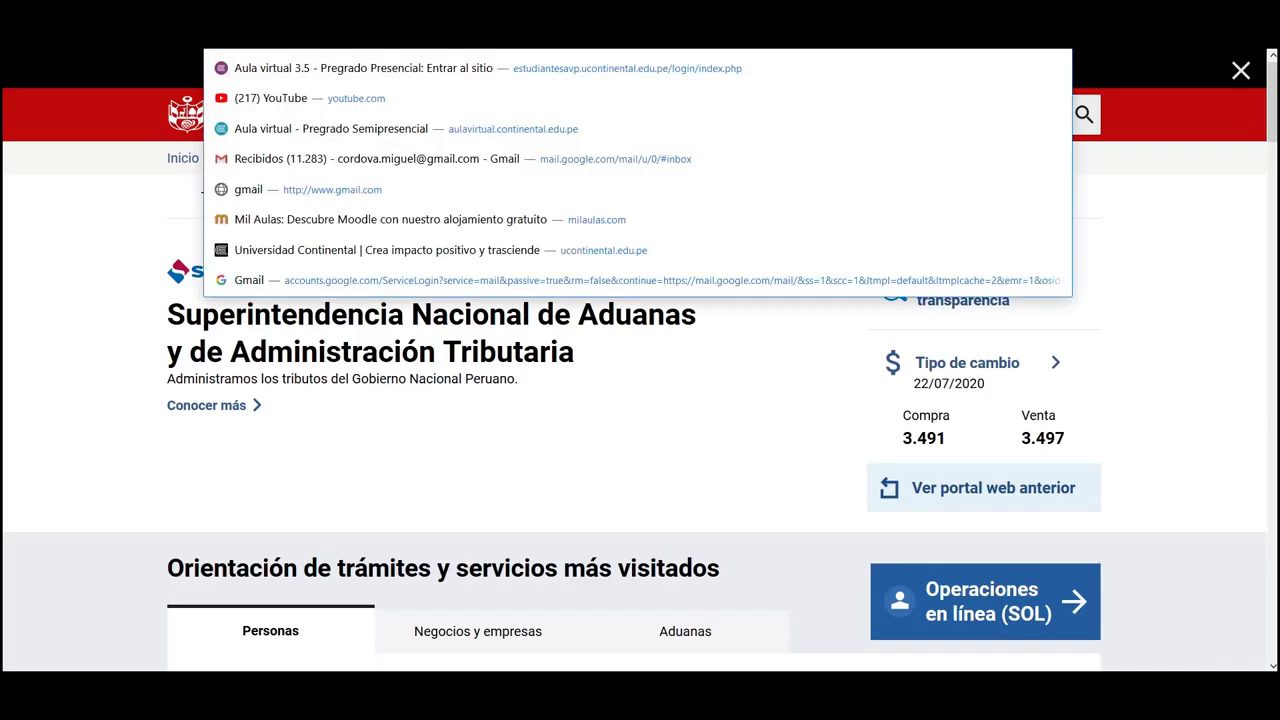
{"action": "type", "text": "www"}
{"action": "key", "text": "BackSpace"}
{"action": "type", "text": "yo"}
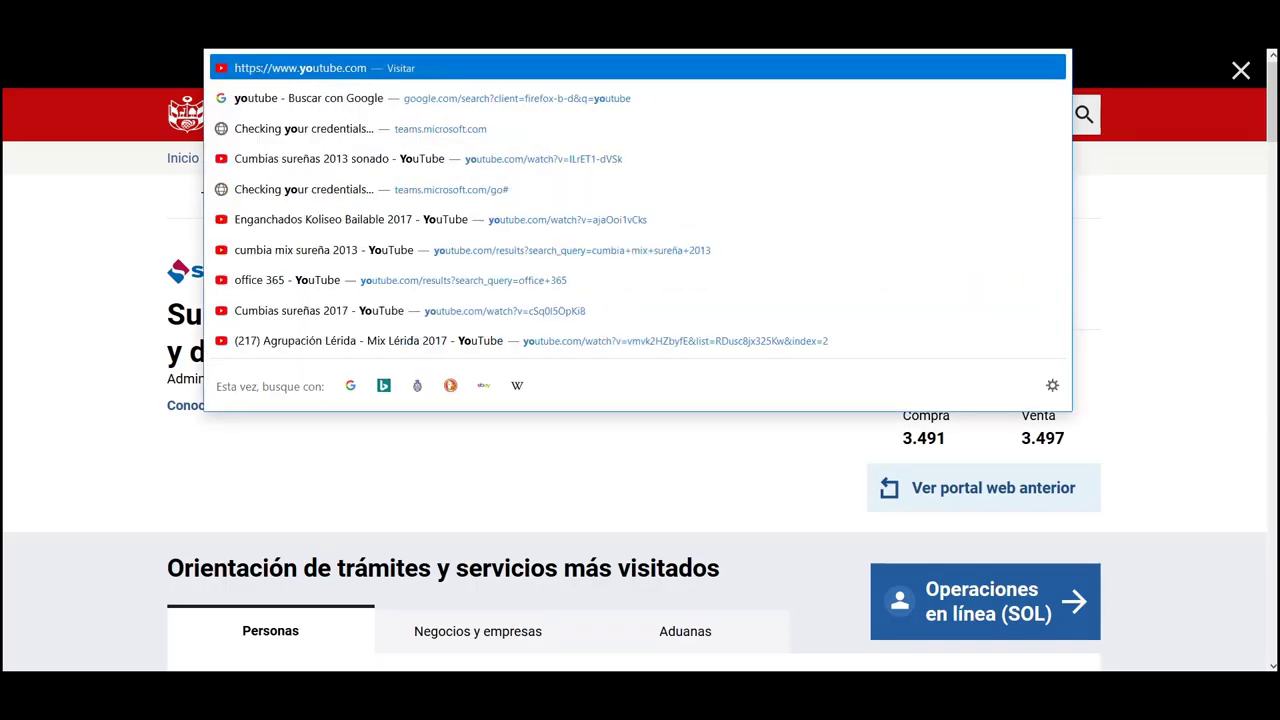
{"action": "type", "text": "ut"}
{"action": "key", "text": "Return"}
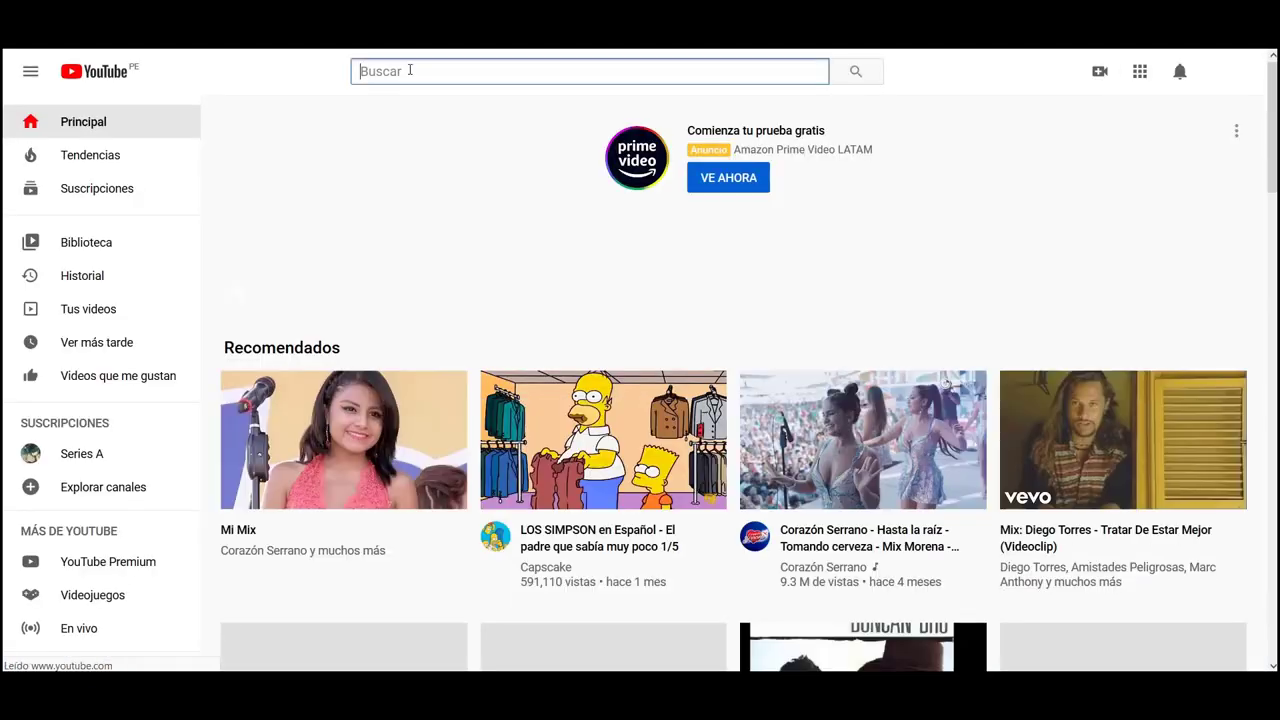
{"action": "left_click", "coordinate": [410, 72]}
{"action": "type", "text": "finanzas"}
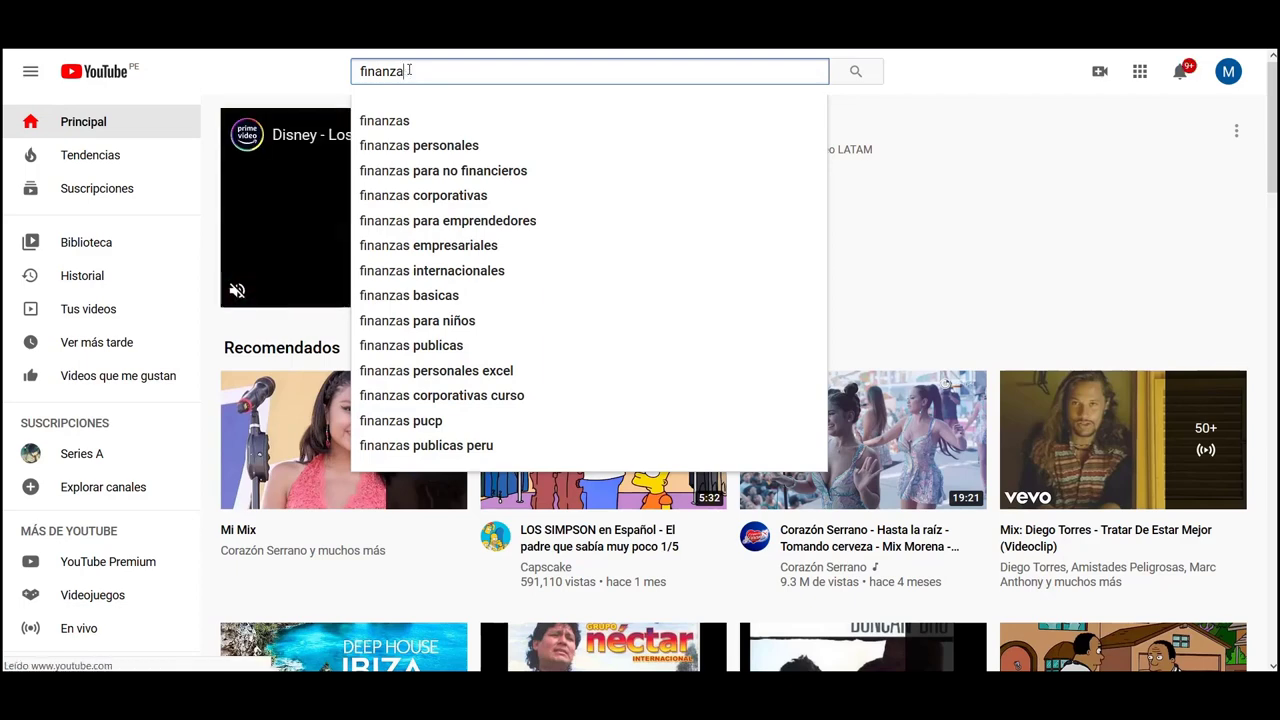
{"action": "key", "text": "BackSpace"}
{"action": "key", "text": "BackSpace"}
{"action": "key", "text": "BackSpace"}
{"action": "key", "text": "BackSpace"}
{"action": "key", "text": "BackSpace"}
{"action": "key", "text": "BackSpace"}
{"action": "key", "text": "BackSpace"}
{"action": "key", "text": "BackSpace"}
- Search YouTube for "excel en las finanzas"
{"action": "type", "text": "excel "}
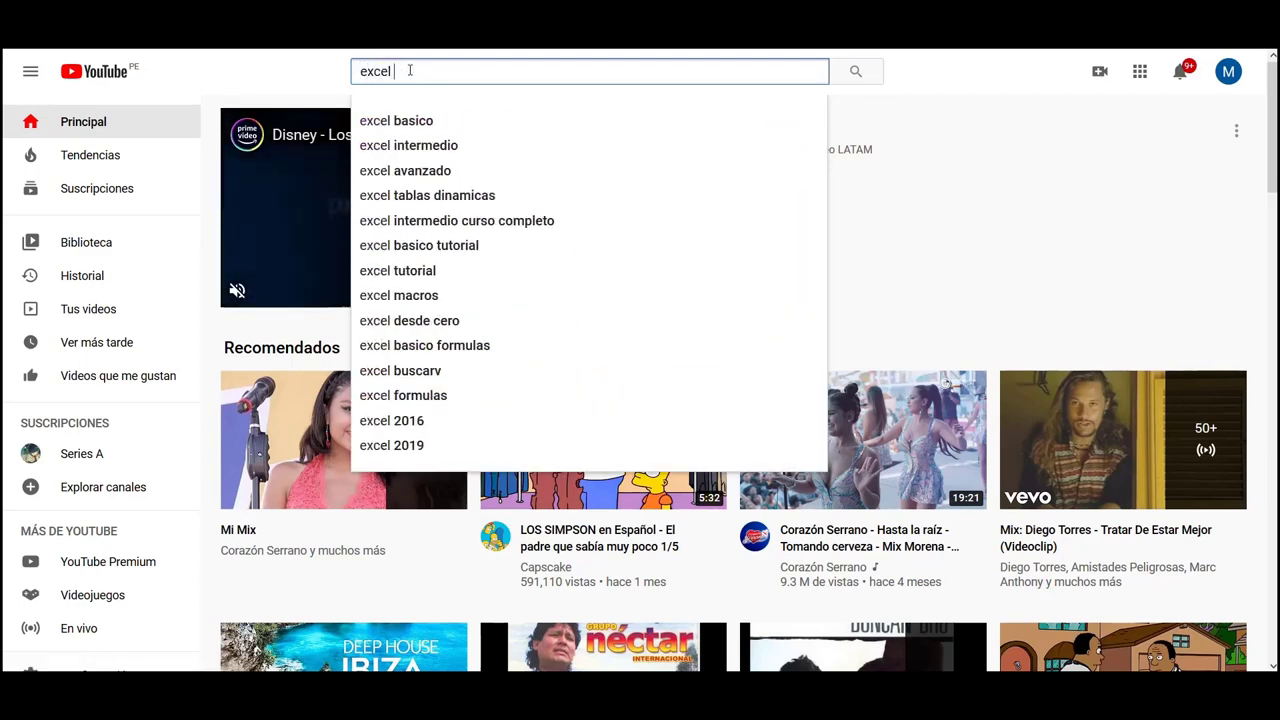
{"action": "type", "text": "en las finanzas"}
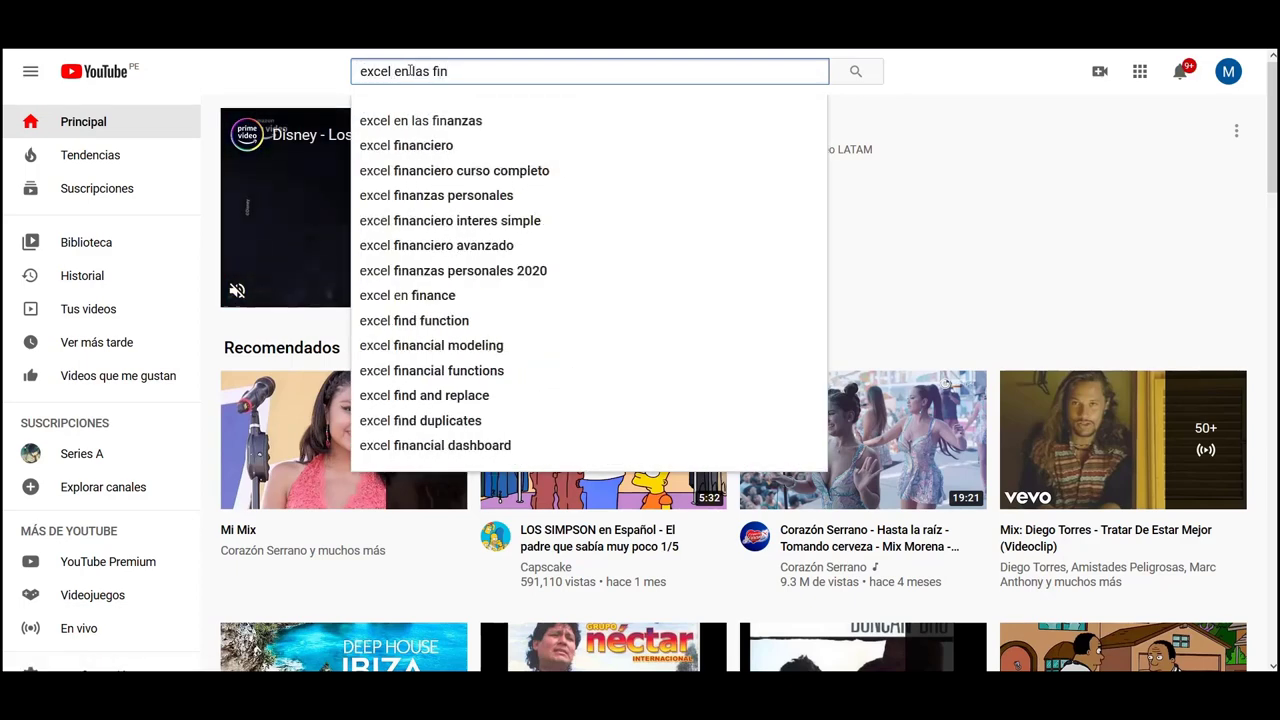
{"action": "key", "text": "Return"}
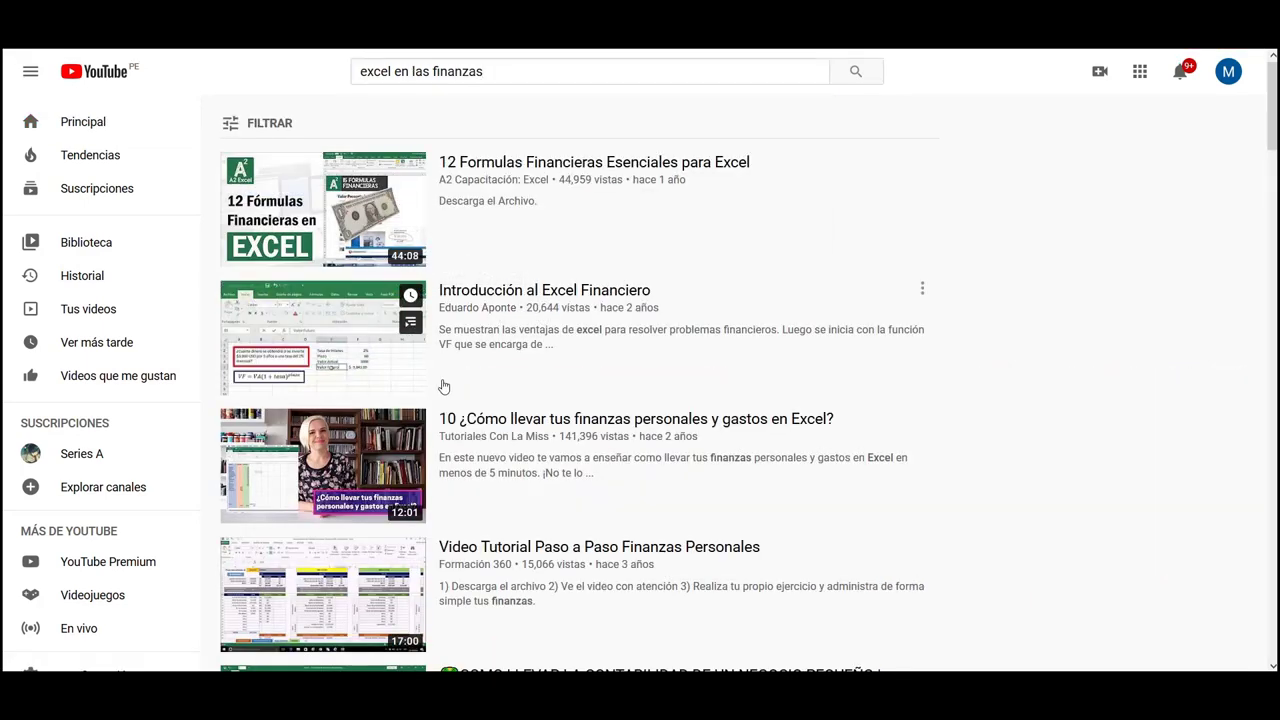
- Browse the results, open the video "Excel Control Finanzas Personales", pause it and select its web address
{"action": "scroll", "coordinate": [573, 525], "scroll_direction": "down", "scroll_amount": 1}
{"action": "scroll", "coordinate": [573, 525], "scroll_direction": "down", "scroll_amount": 3}
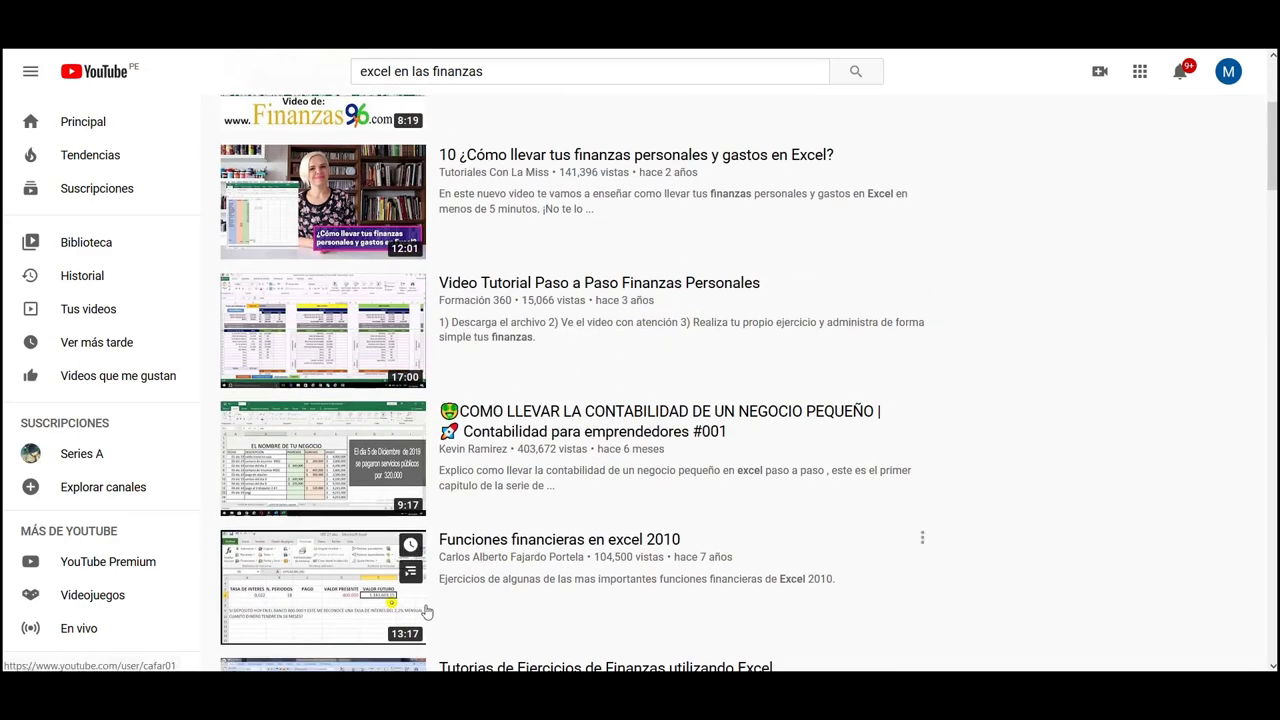
{"action": "scroll", "coordinate": [400, 612], "scroll_direction": "down", "scroll_amount": 3}
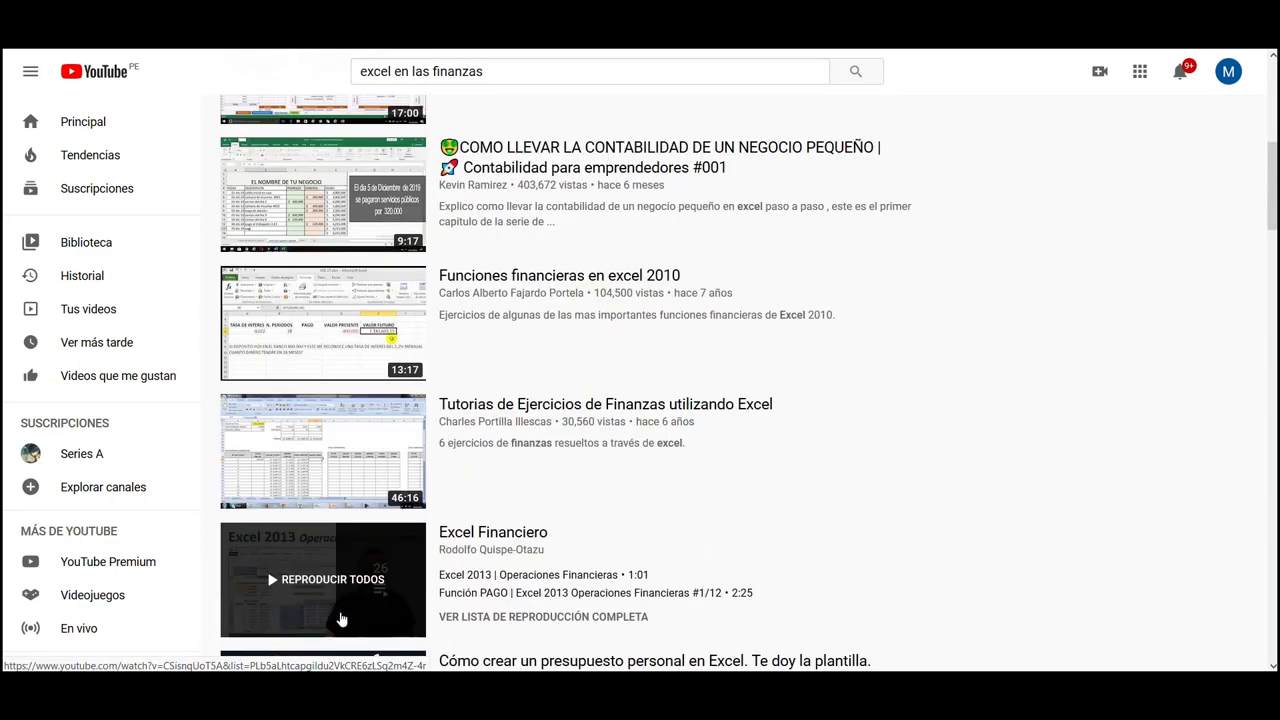
{"action": "scroll", "coordinate": [350, 556], "scroll_direction": "down", "scroll_amount": 3}
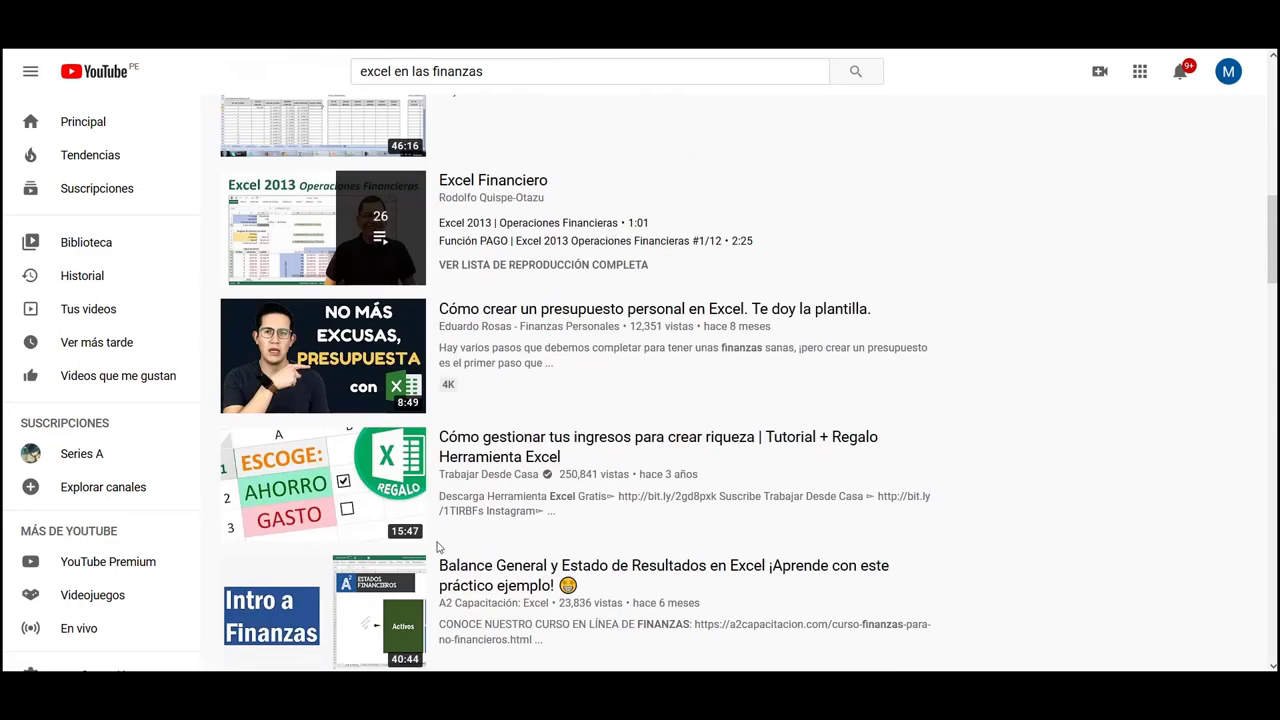
{"action": "mouse_move", "coordinate": [300, 362]}
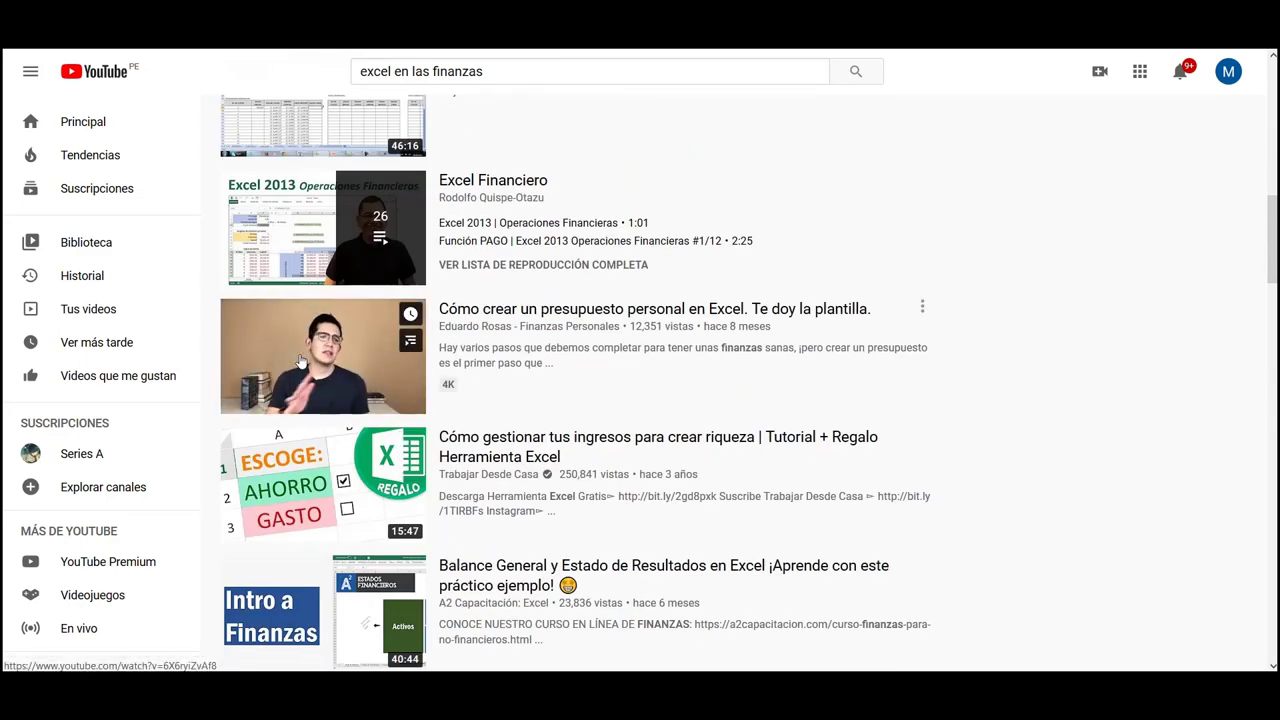
{"action": "mouse_move", "coordinate": [310, 462]}
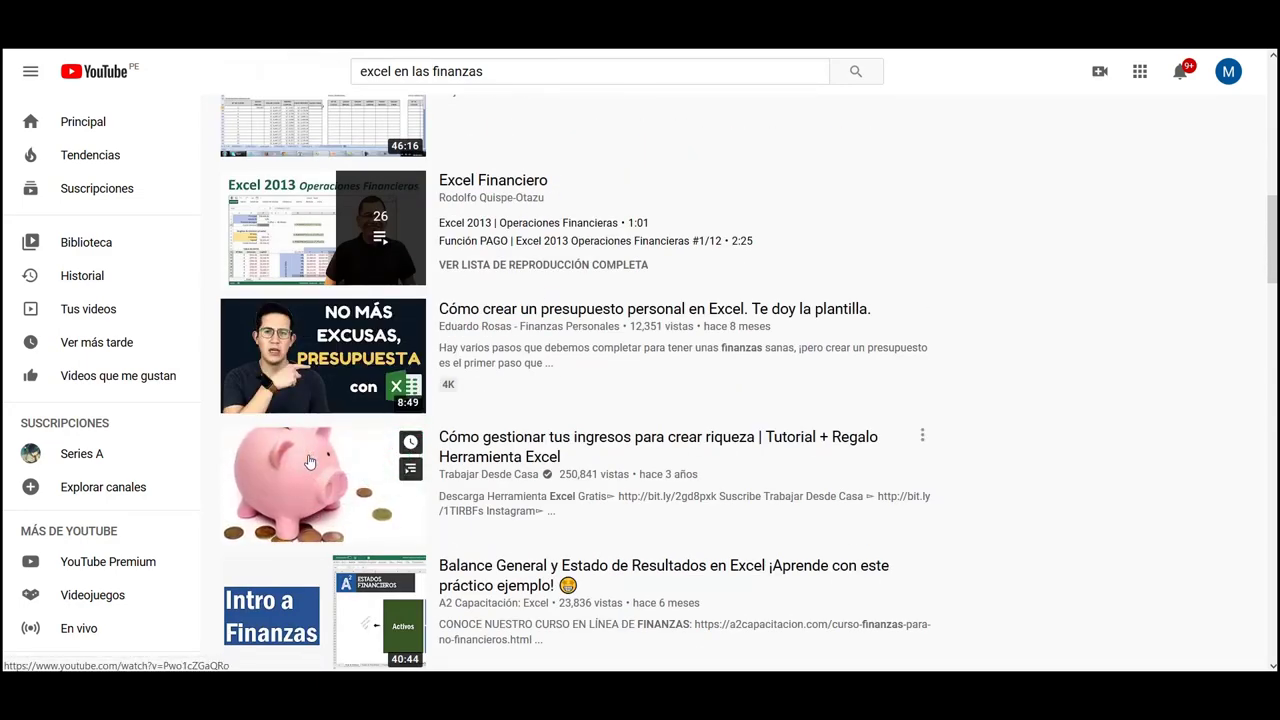
{"action": "scroll", "coordinate": [310, 462], "scroll_direction": "up", "scroll_amount": 1}
{"action": "scroll", "coordinate": [310, 462], "scroll_direction": "down", "scroll_amount": 3}
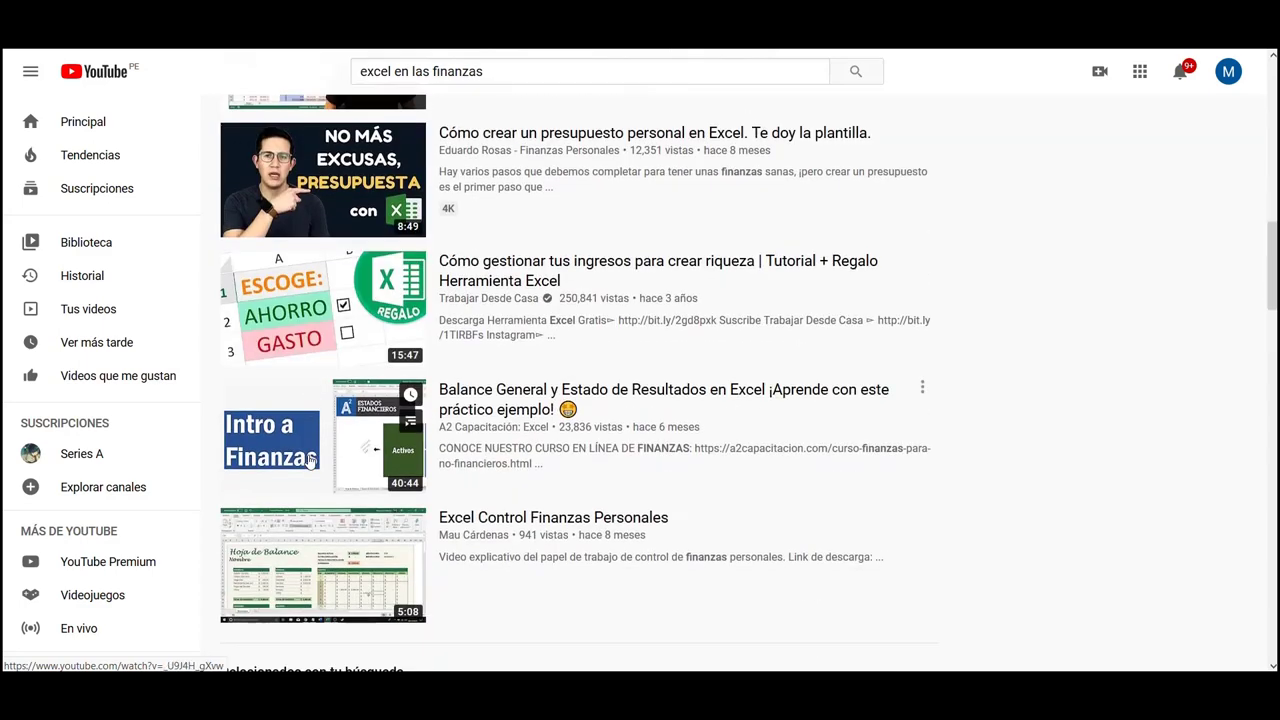
{"action": "left_click", "coordinate": [305, 578]}
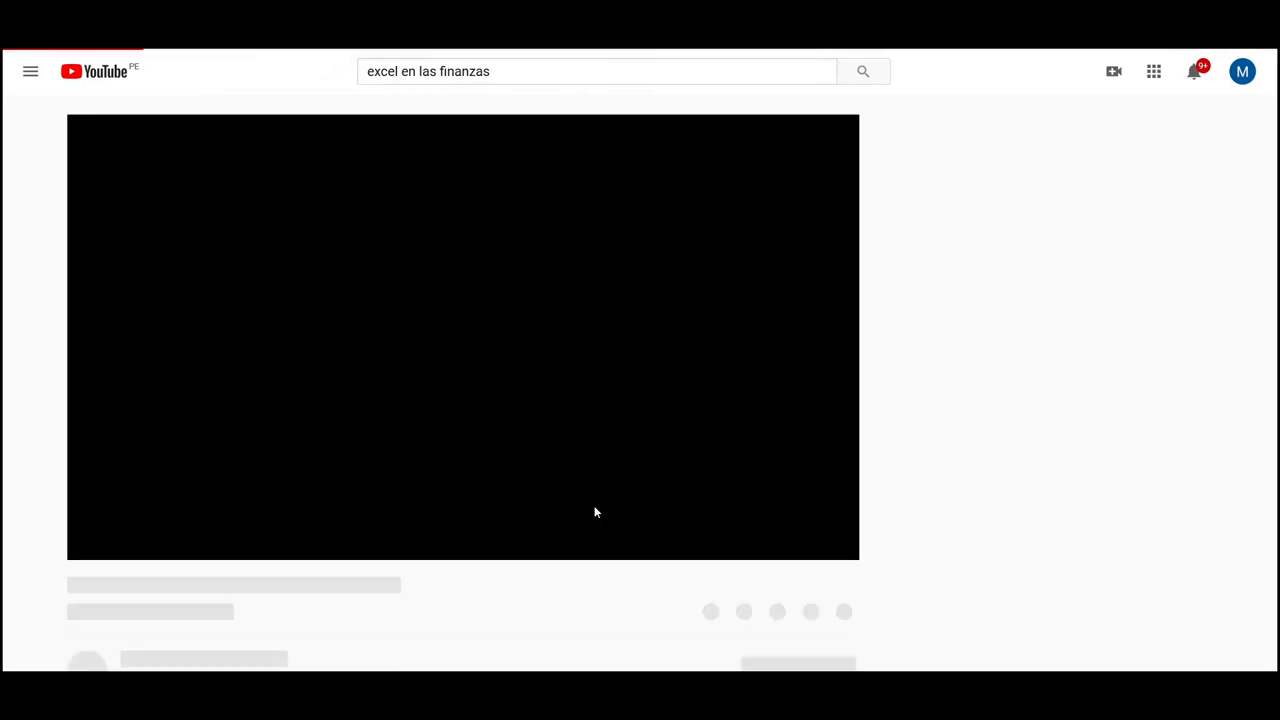
{"action": "left_click", "coordinate": [274, 268]}
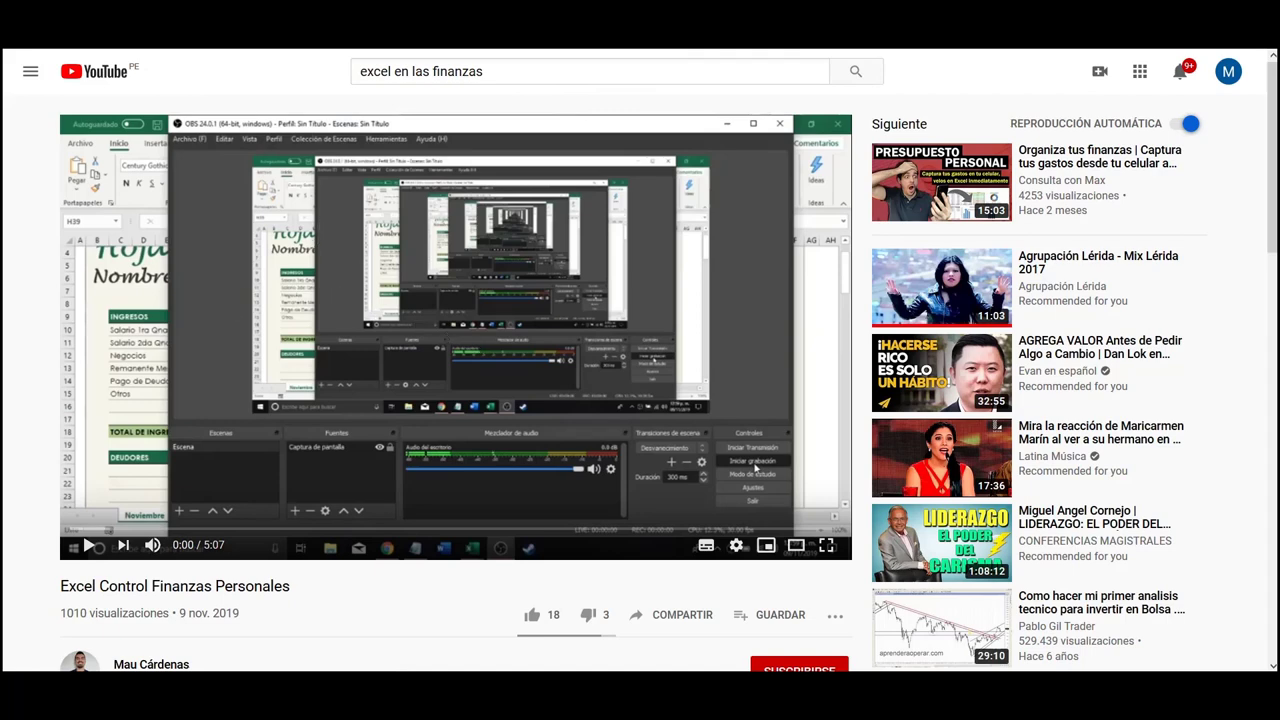
{"action": "key", "text": "ctrl+l"}
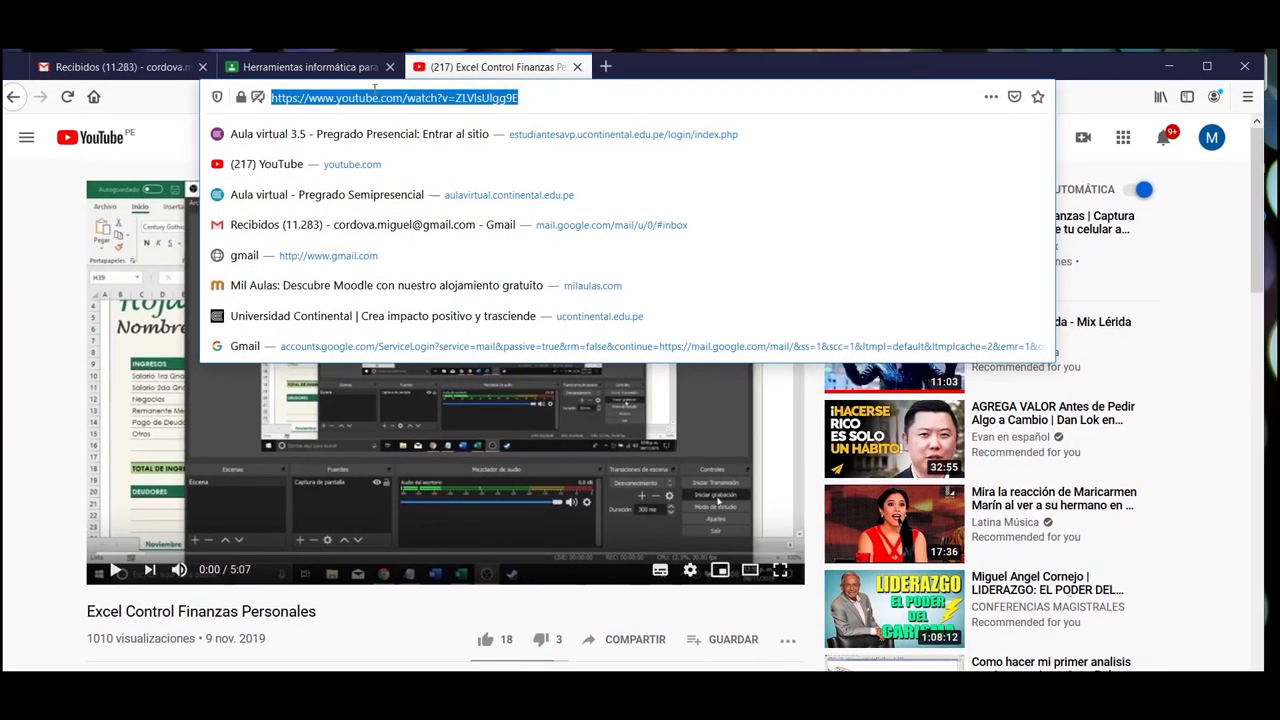
- Return to the Classroom tab, view the option to insert a video by URL, and search videos for "excel para finanzas" instead
{"action": "left_click", "coordinate": [279, 69]}
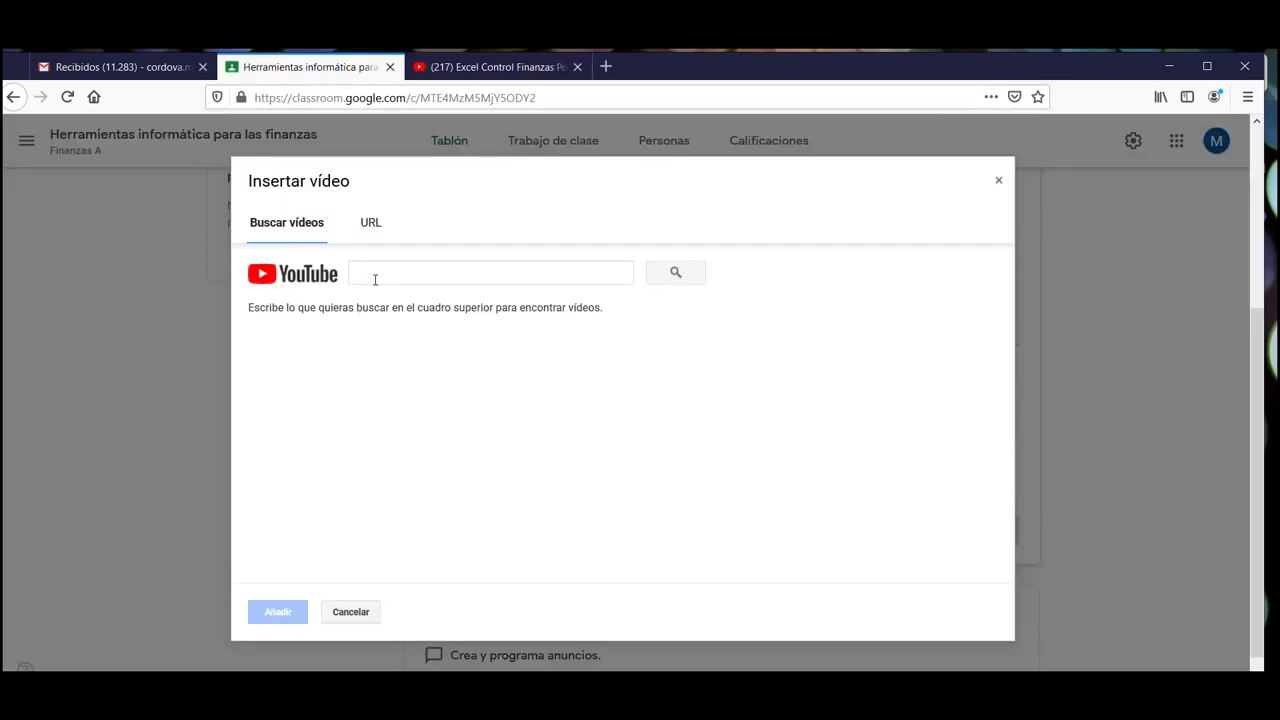
{"action": "left_click", "coordinate": [371, 226]}
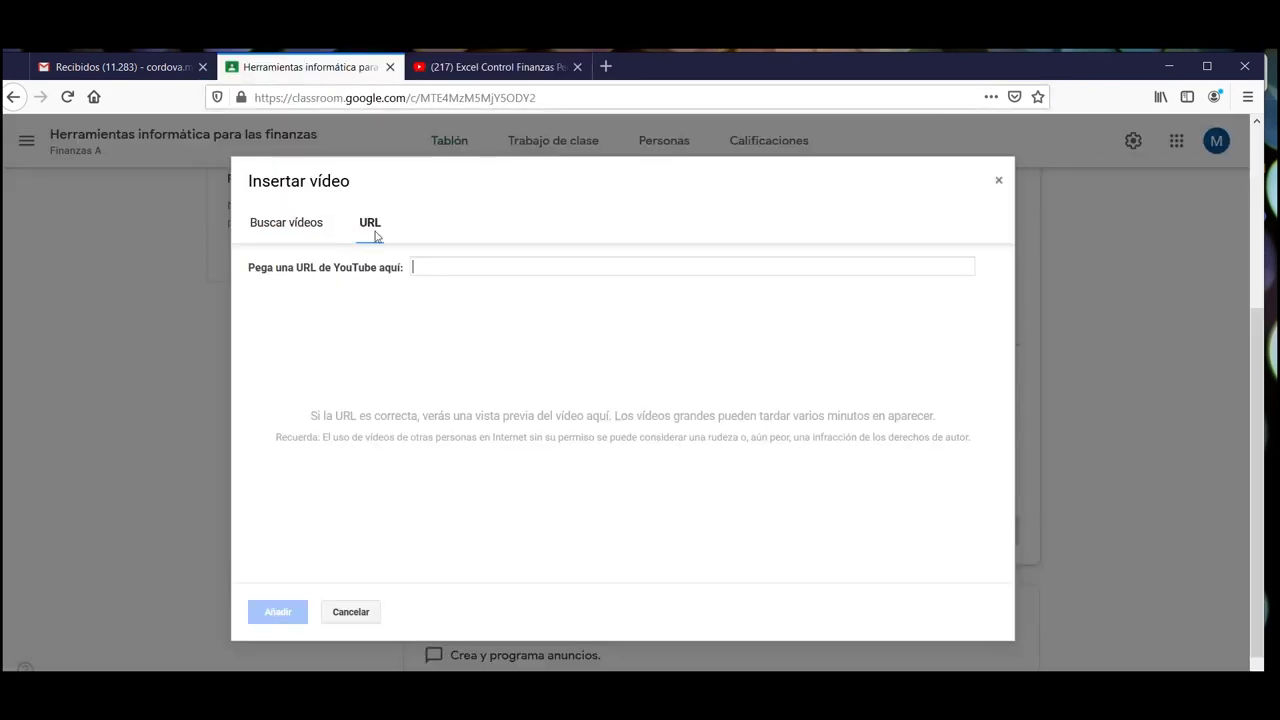
{"action": "left_click", "coordinate": [294, 226]}
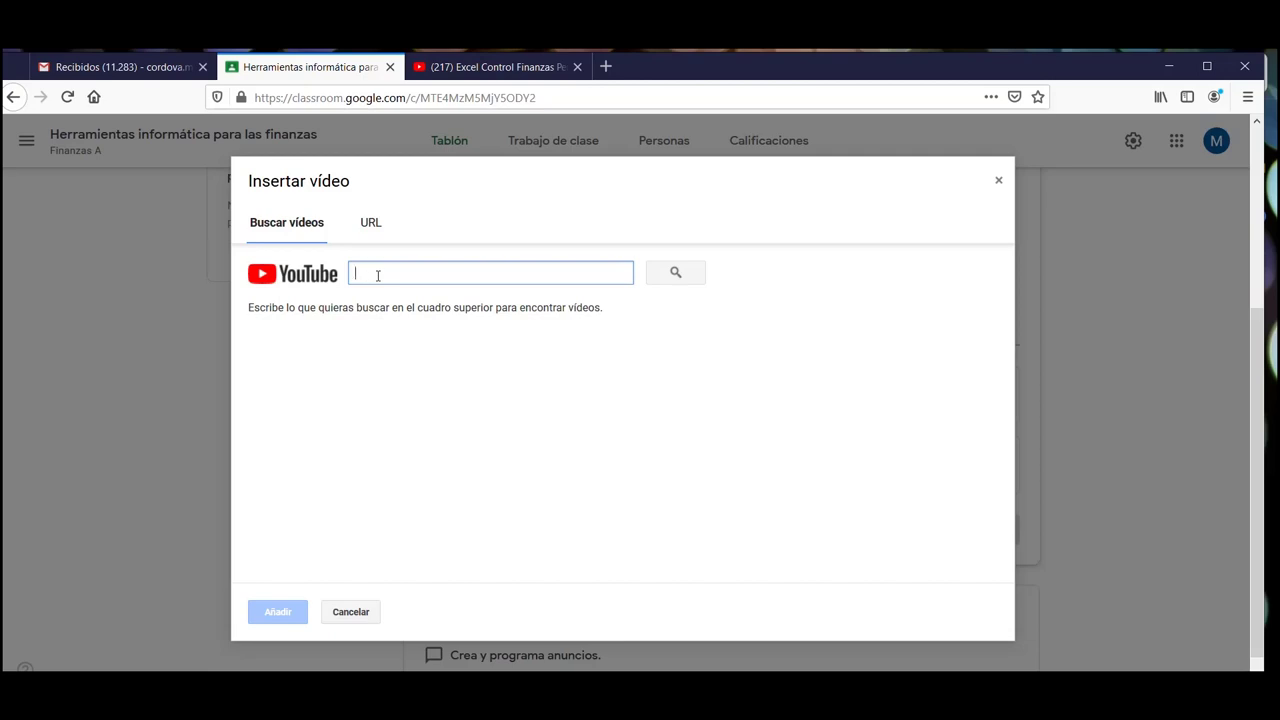
{"action": "type", "text": "exc"}
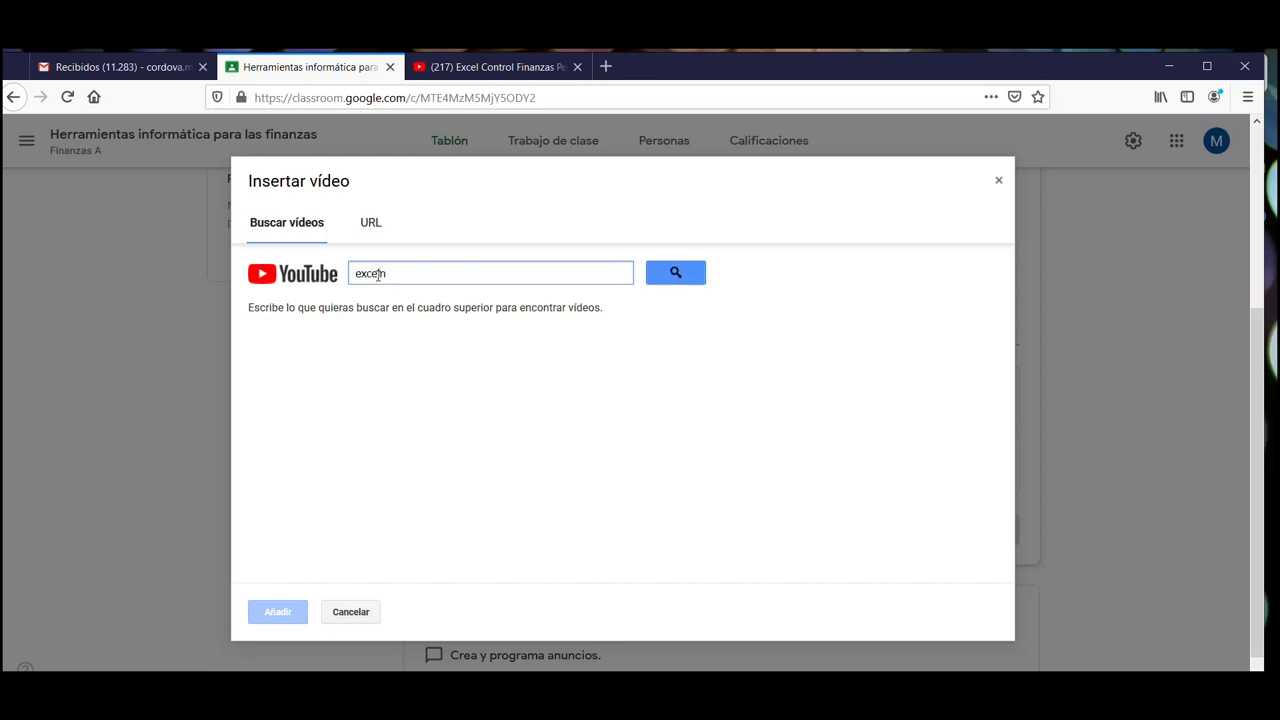
{"action": "type", "text": "el para finanzas"}
{"action": "key", "text": "Return"}
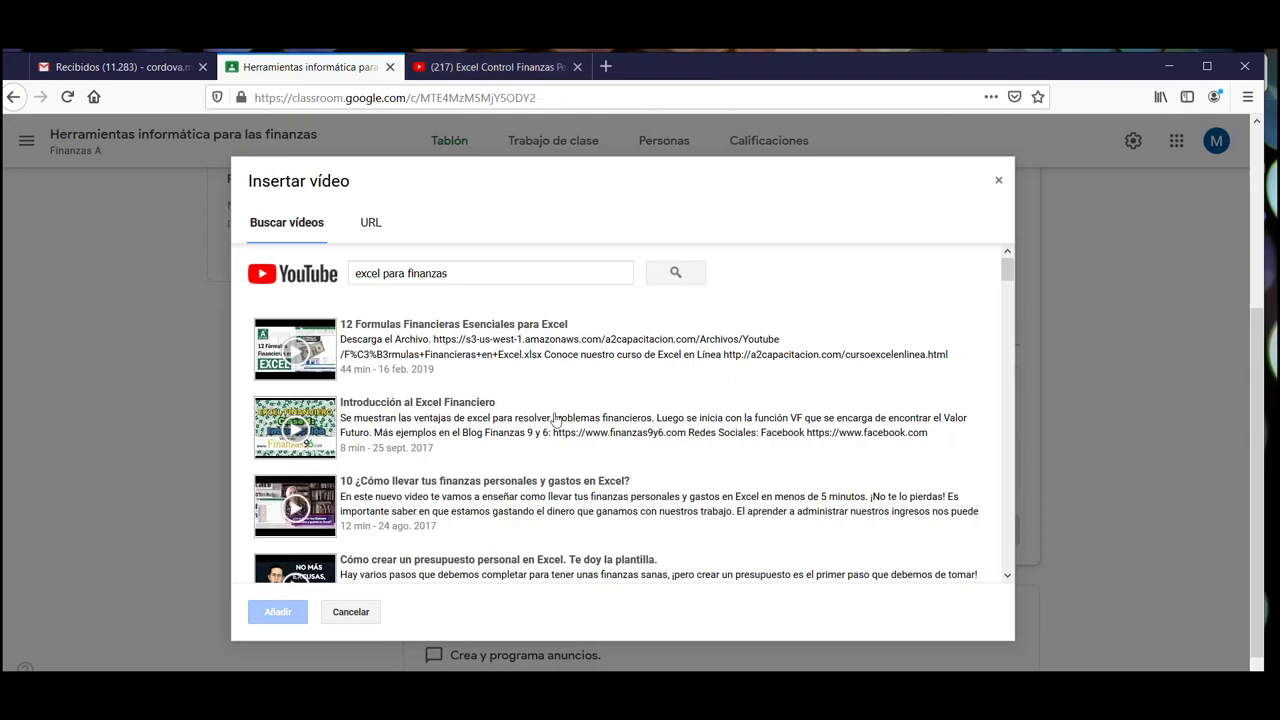
- Attach the YouTube video "Tutorias de Ejercicios de Finanzas utilizando Excel" from the search results to the post
{"action": "scroll", "coordinate": [556, 420], "scroll_direction": "down", "scroll_amount": 4}
{"action": "scroll", "coordinate": [556, 420], "scroll_direction": "down", "scroll_amount": 6}
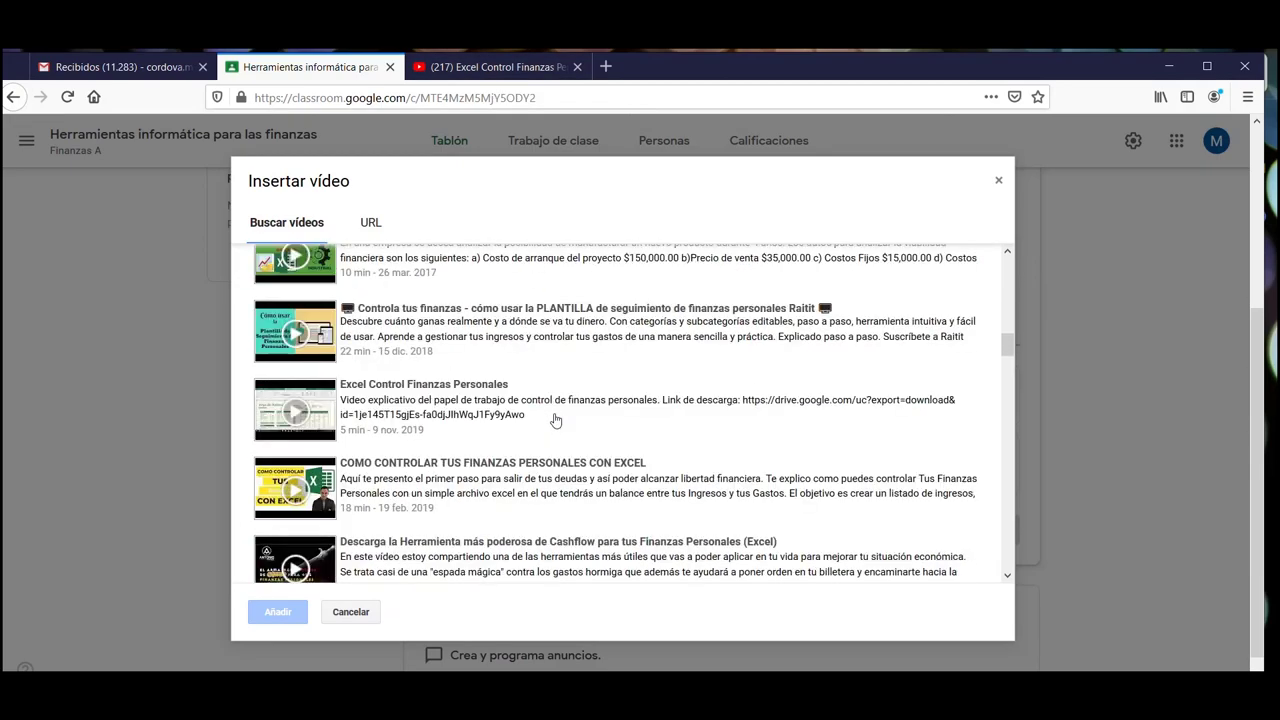
{"action": "scroll", "coordinate": [556, 420], "scroll_direction": "up", "scroll_amount": 4}
{"action": "scroll", "coordinate": [530, 435], "scroll_direction": "down", "scroll_amount": 3}
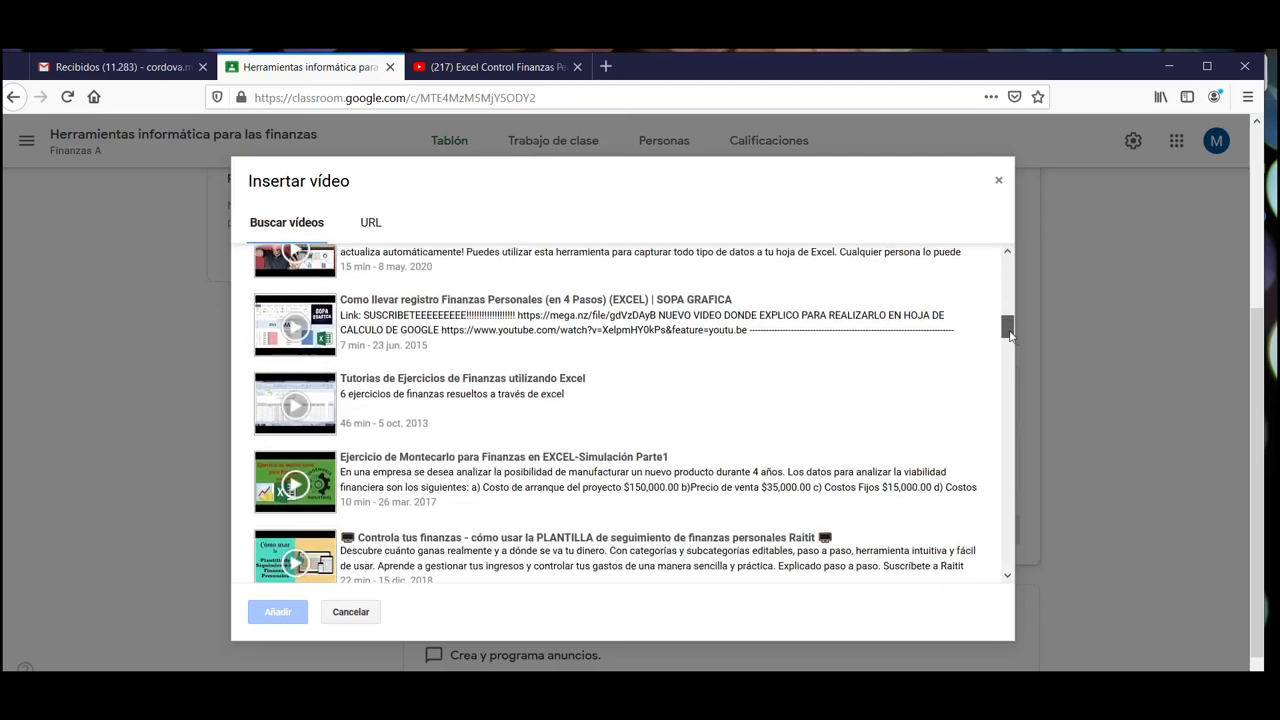
{"action": "left_click", "coordinate": [278, 398]}
{"action": "scroll", "coordinate": [285, 500], "scroll_direction": "up", "scroll_amount": 1}
{"action": "left_click", "coordinate": [278, 612]}
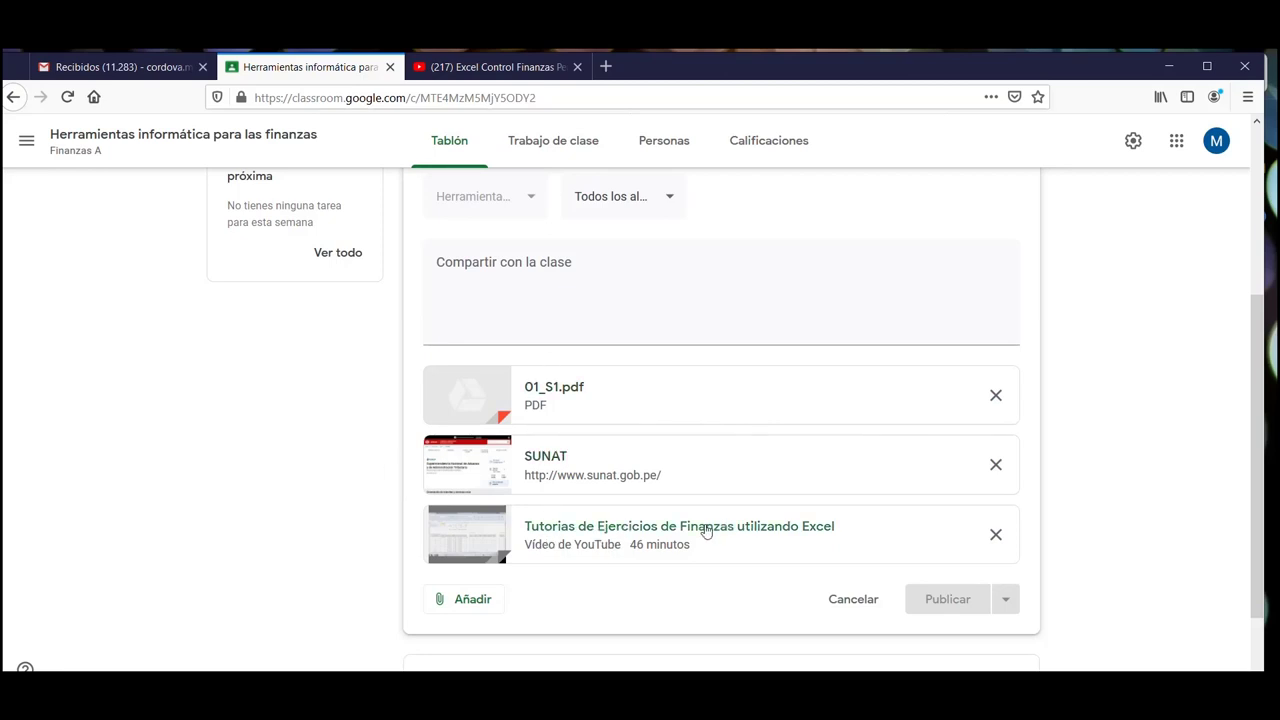
- Write the post: "A continuación, se comparte una serie de recursos digitales para el aprendizaje del tema de Introducción al Excel y su utilidad en las finanzas."
{"action": "left_click", "coordinate": [532, 263]}
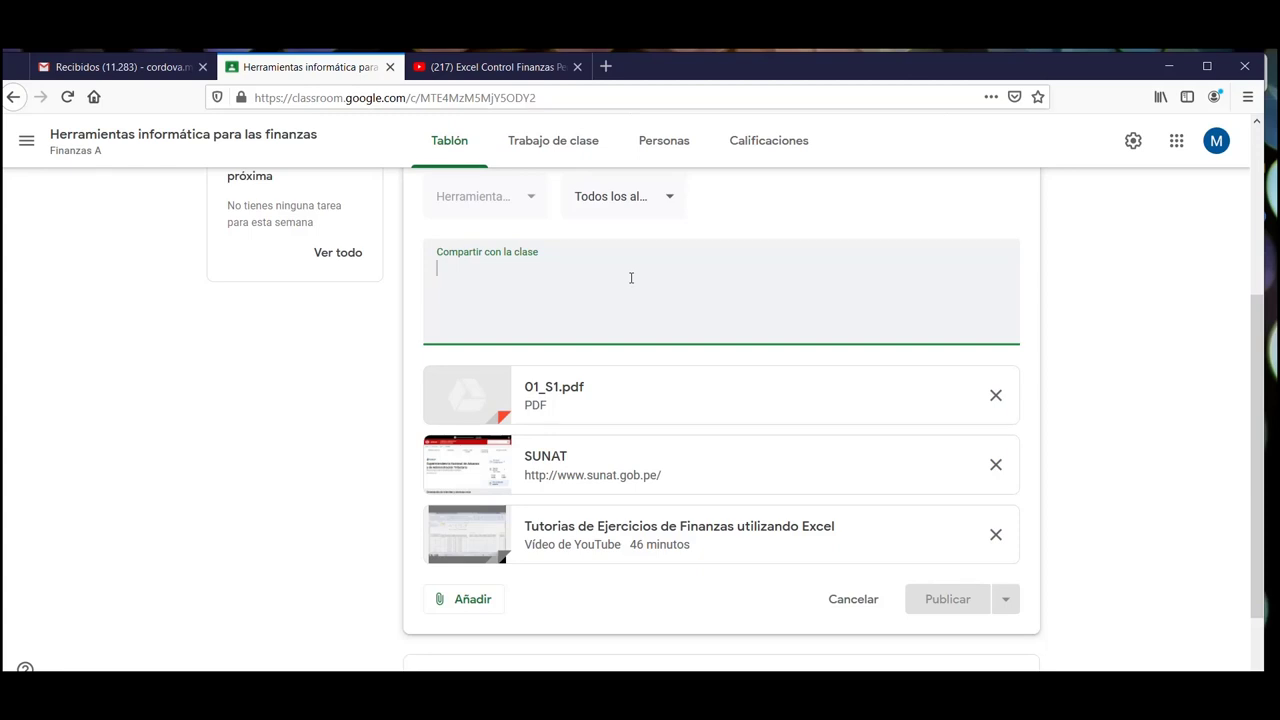
{"action": "type", "text": "A continuació"}
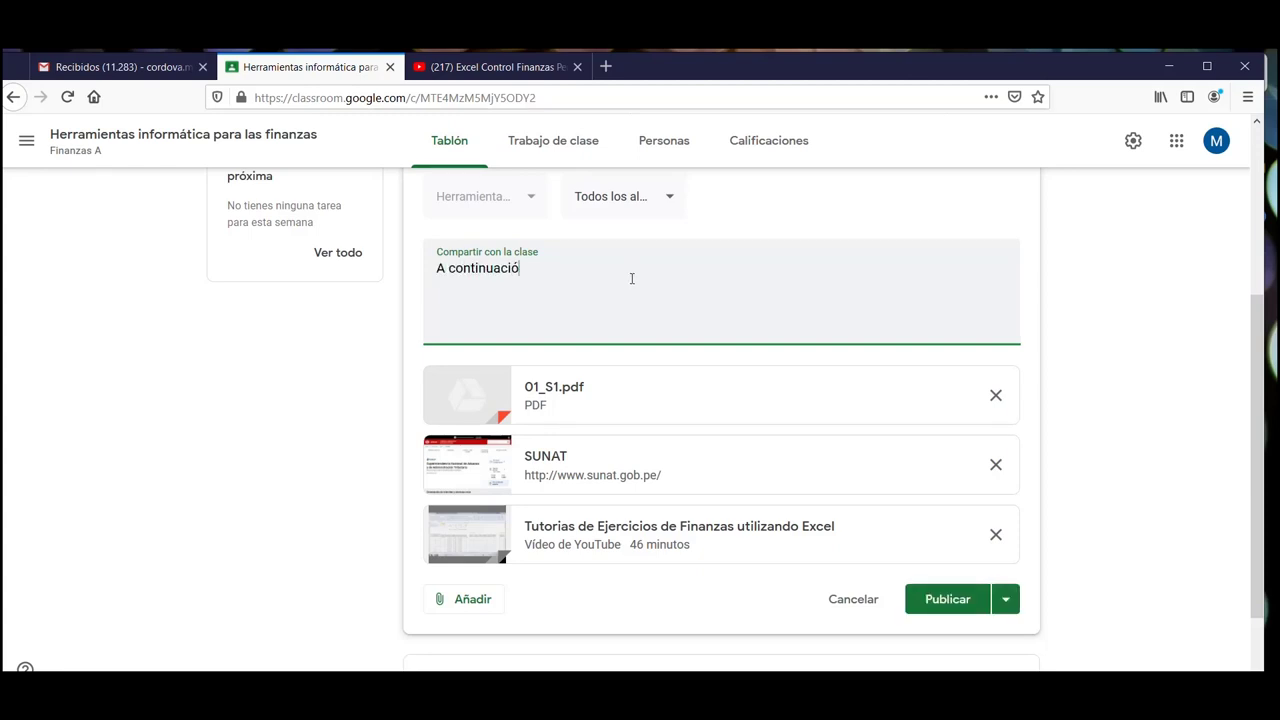
{"action": "type", "text": "n, se comparte una seri"}
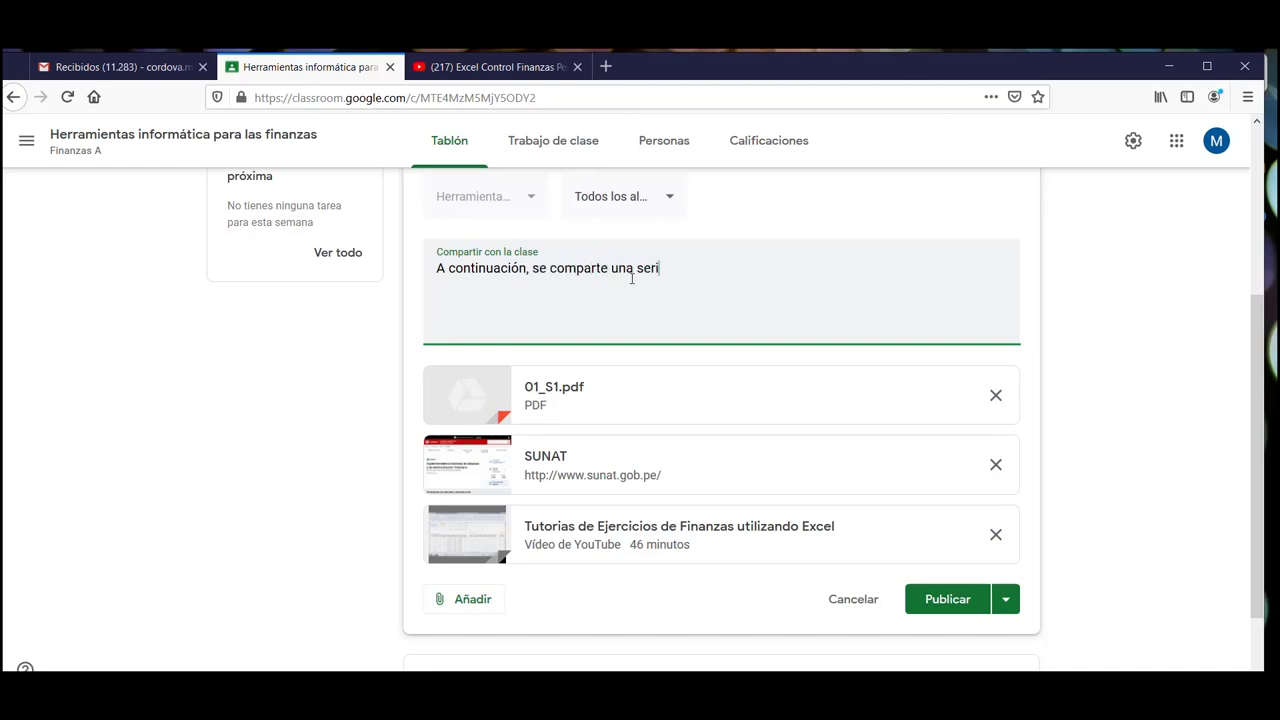
{"action": "type", "text": "e de recursos digitales"}
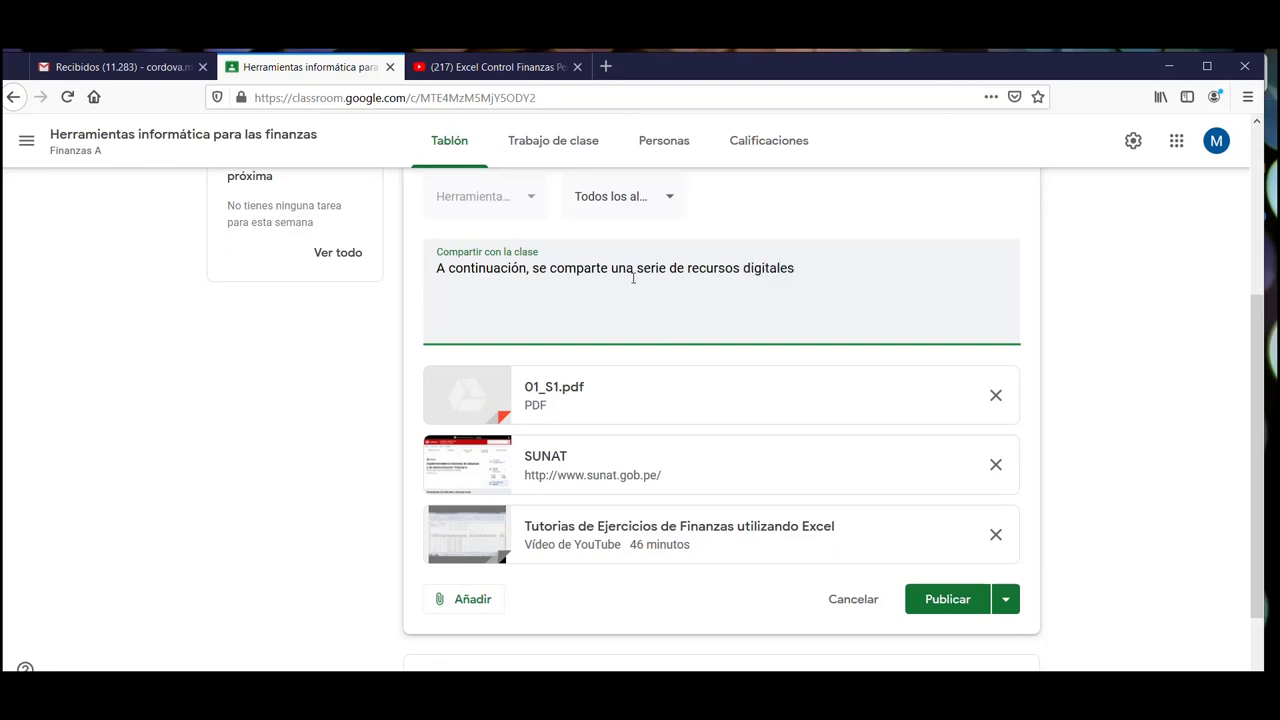
{"action": "type", "text": " para"}
{"action": "type", "text": "el aprendizaje"}
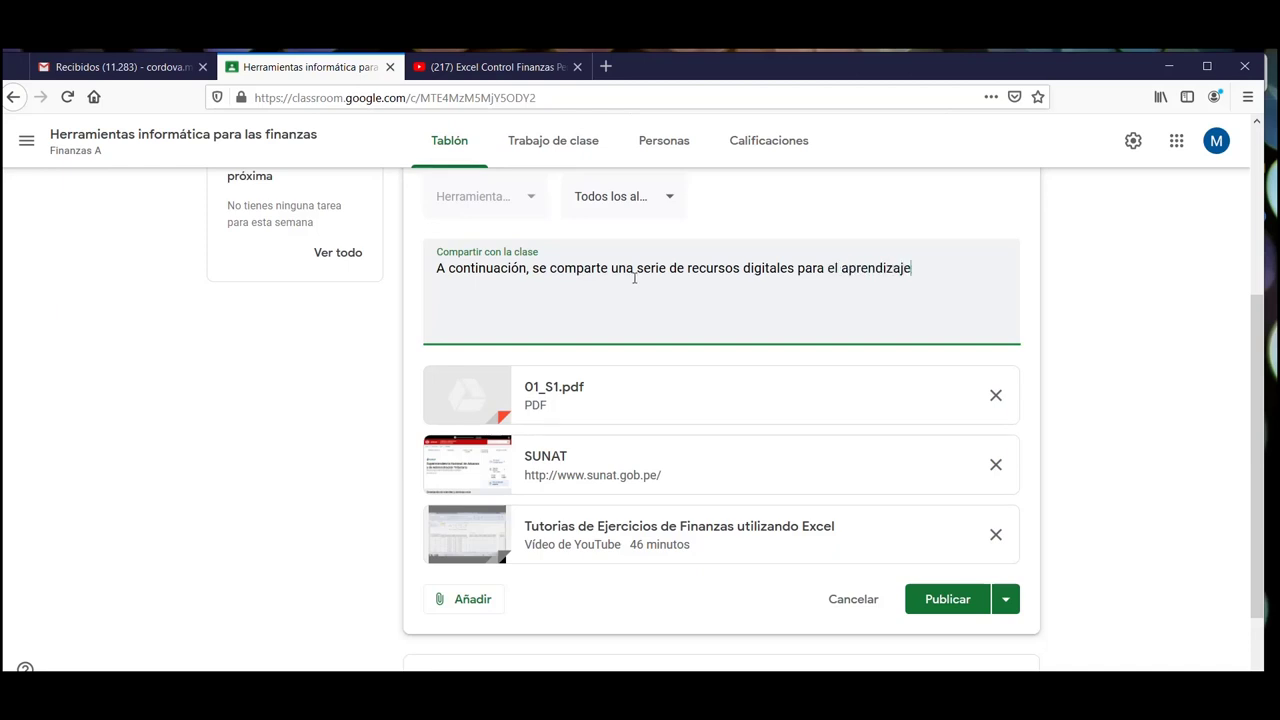
{"action": "type", "text": " del tema de Introducción al Excel"}
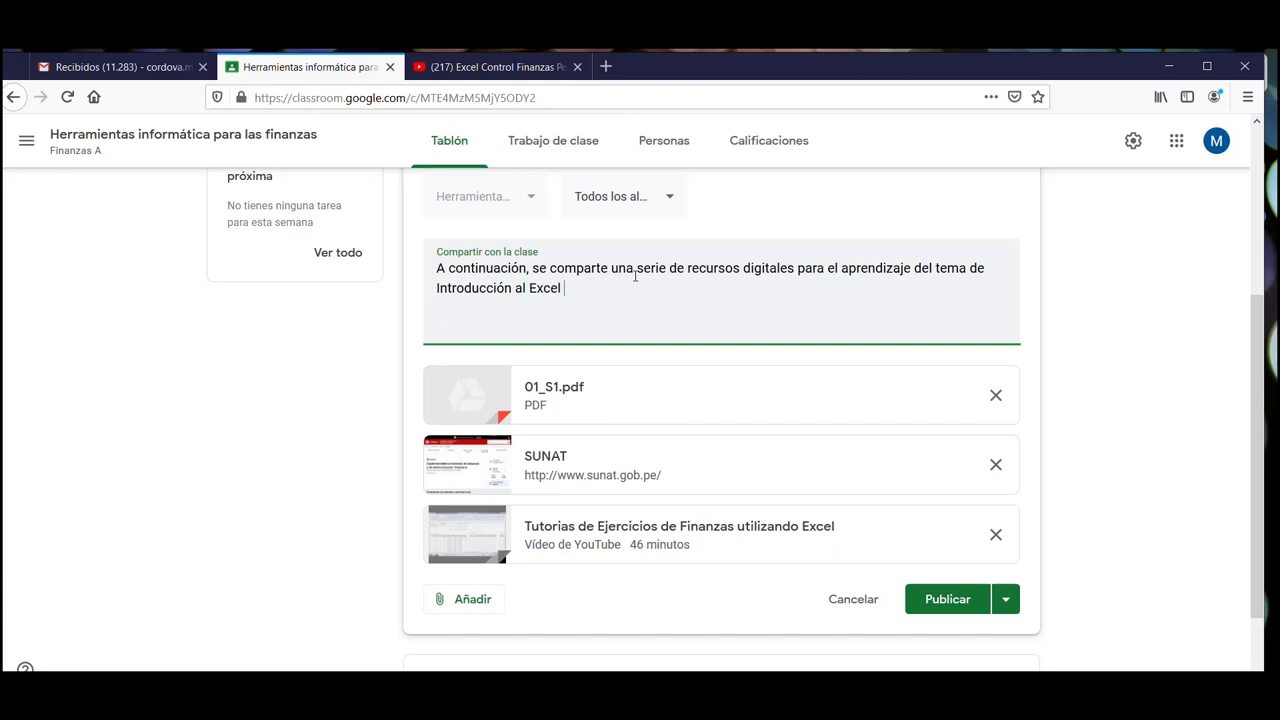
{"action": "type", "text": "en"}
{"action": "key", "text": "BackSpace"}
{"action": "type", "text": "y su utilidad en las finanzas."}
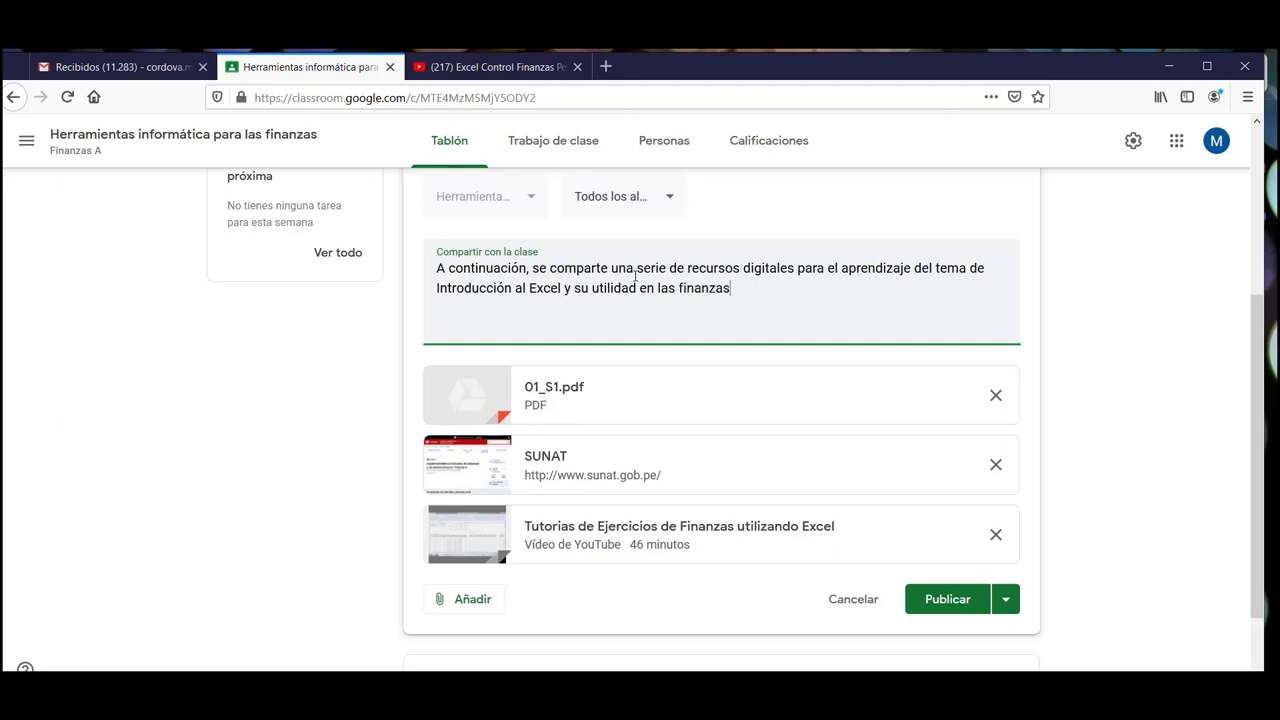
- Publish the post on the class stream, view it with its attachments and switch the browser to full screen
{"action": "left_click", "coordinate": [940, 600]}
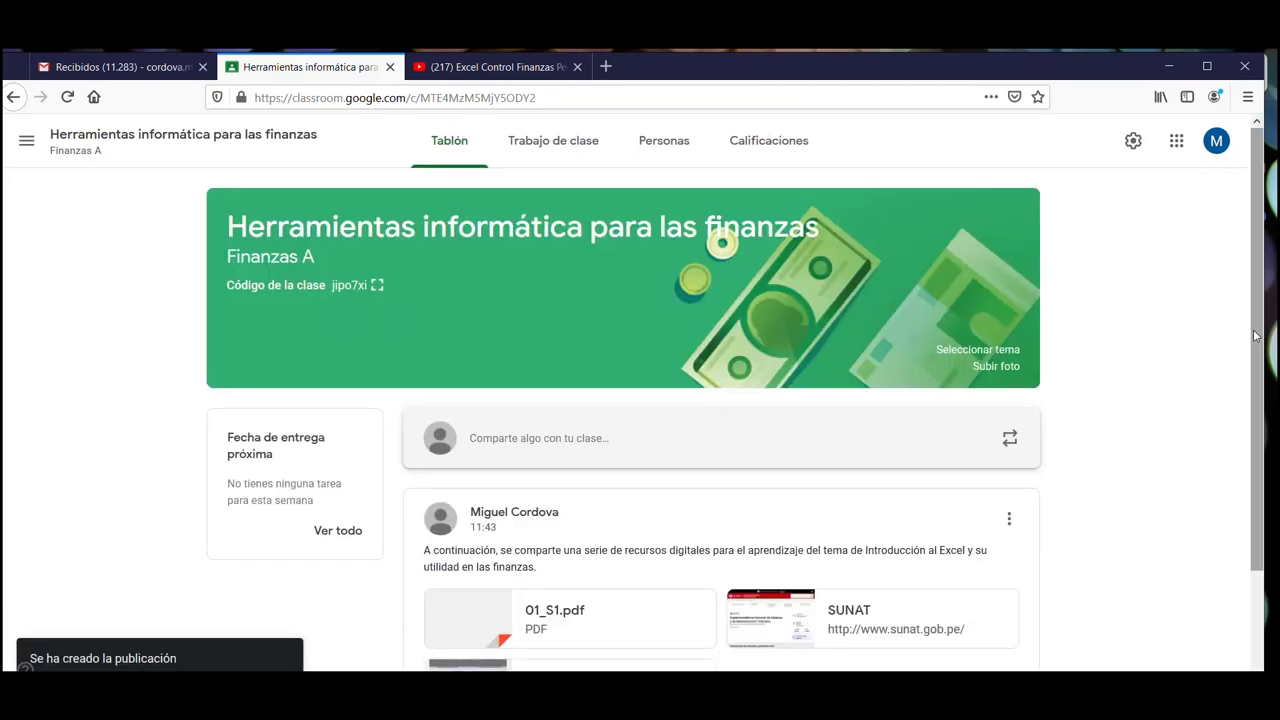
{"action": "left_click_drag", "start_coordinate": [1257, 333], "coordinate": [1243, 495]}
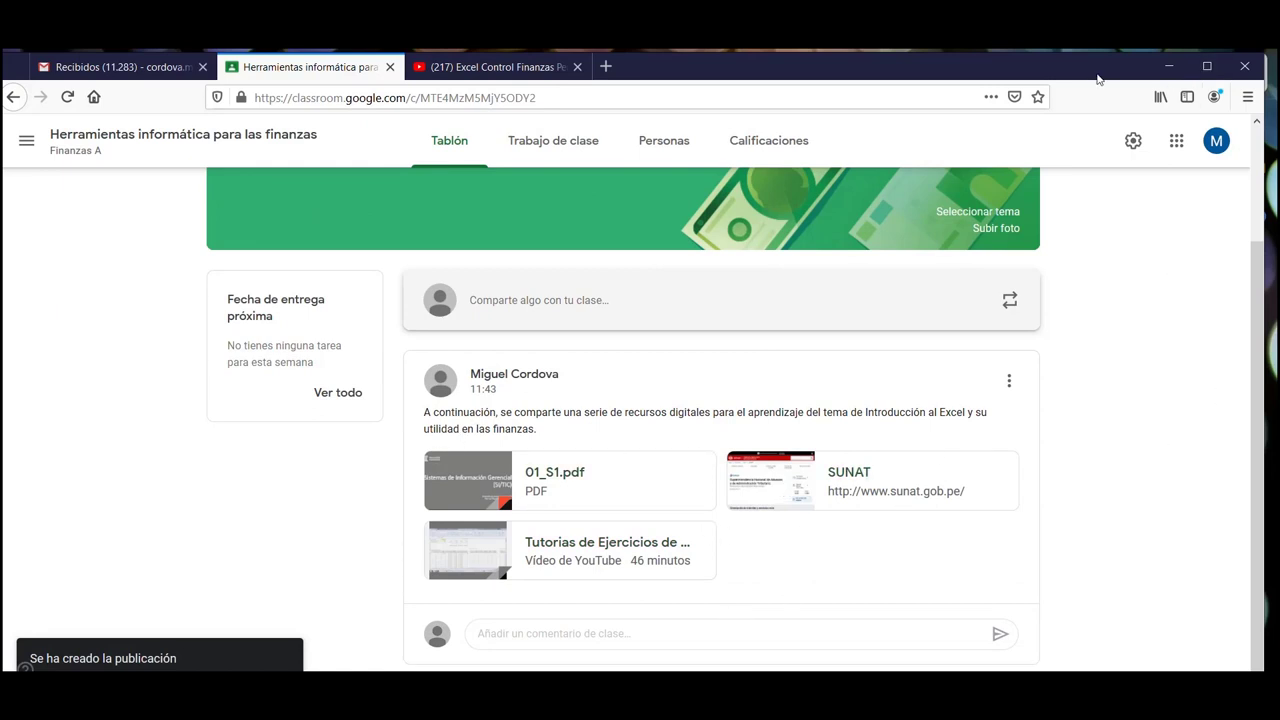
{"action": "key", "text": "F11"}
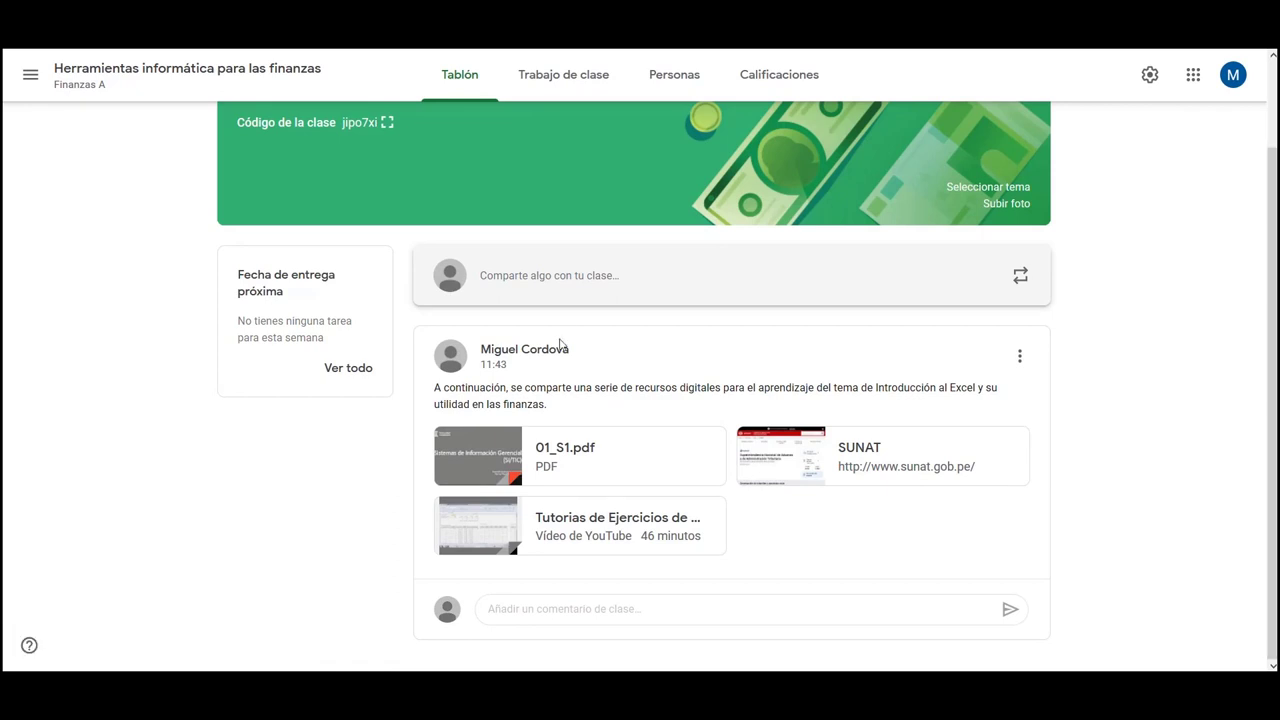
- Start a new assignment (Tarea) in the classwork section and title it "Enviar un presupuesto personal en Ms Excel"
{"action": "left_click", "coordinate": [562, 77]}
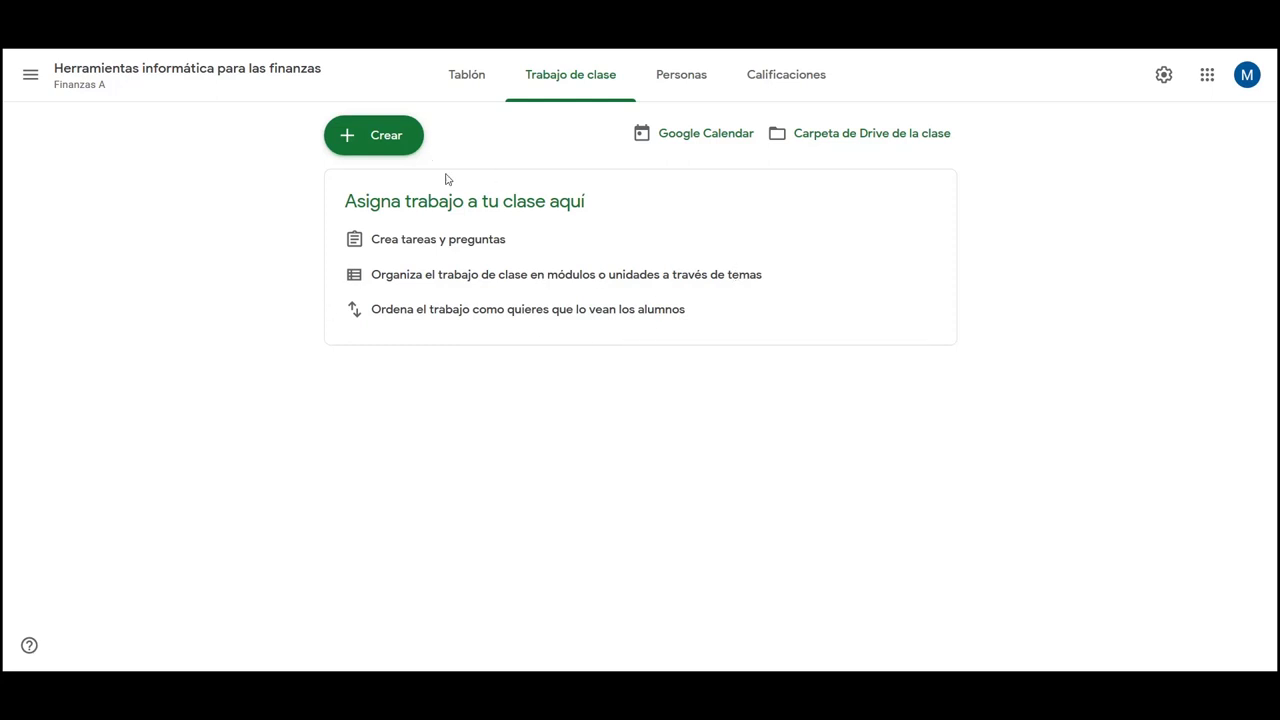
{"action": "left_click", "coordinate": [379, 146]}
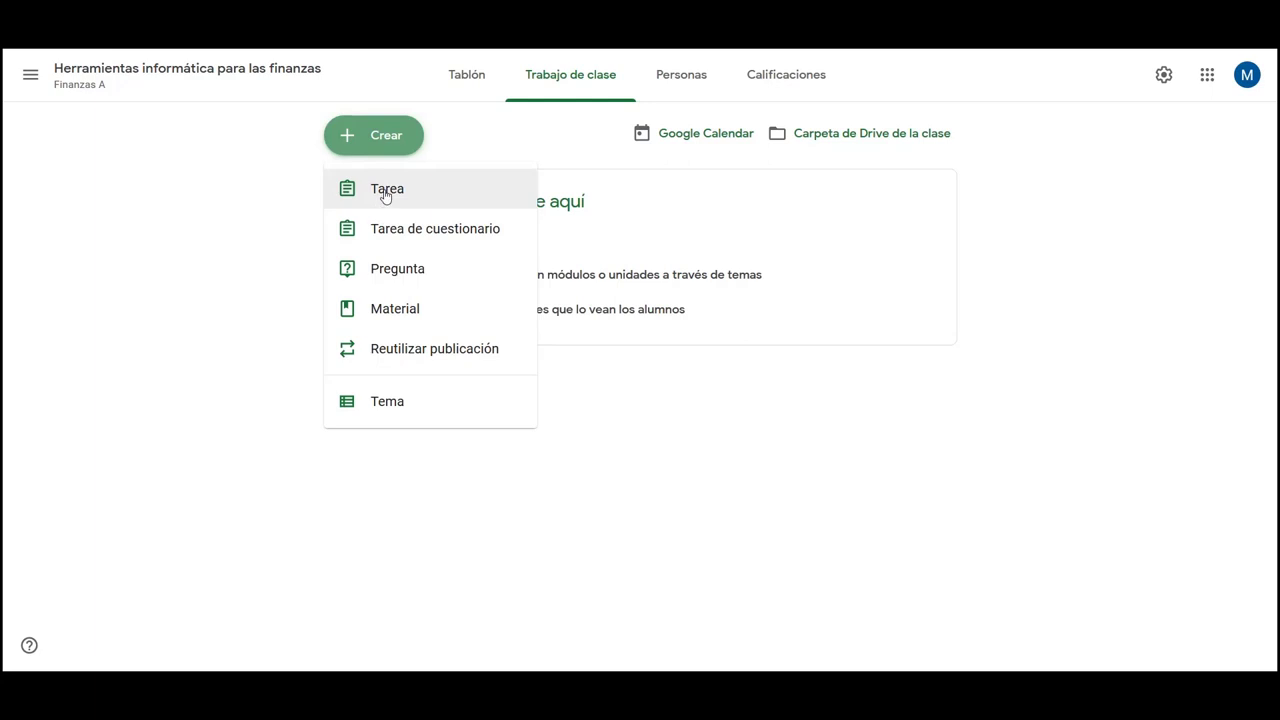
{"action": "left_click", "coordinate": [386, 195]}
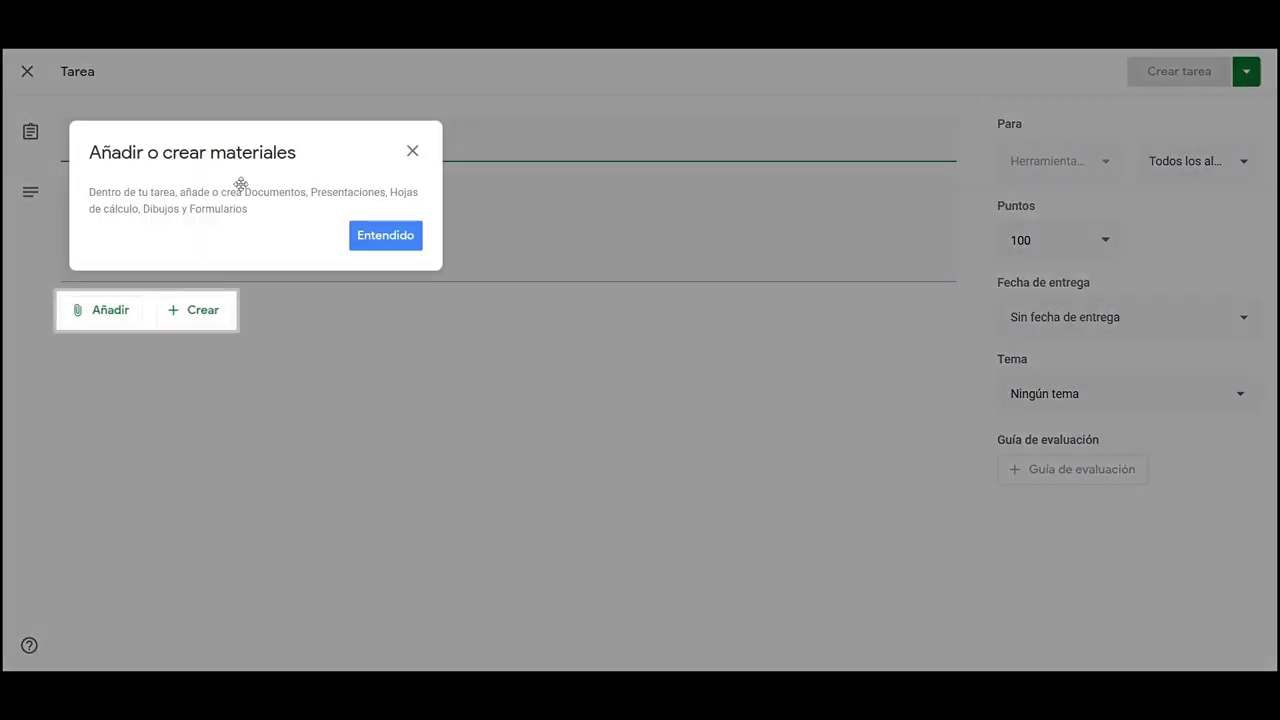
{"action": "left_click", "coordinate": [413, 152]}
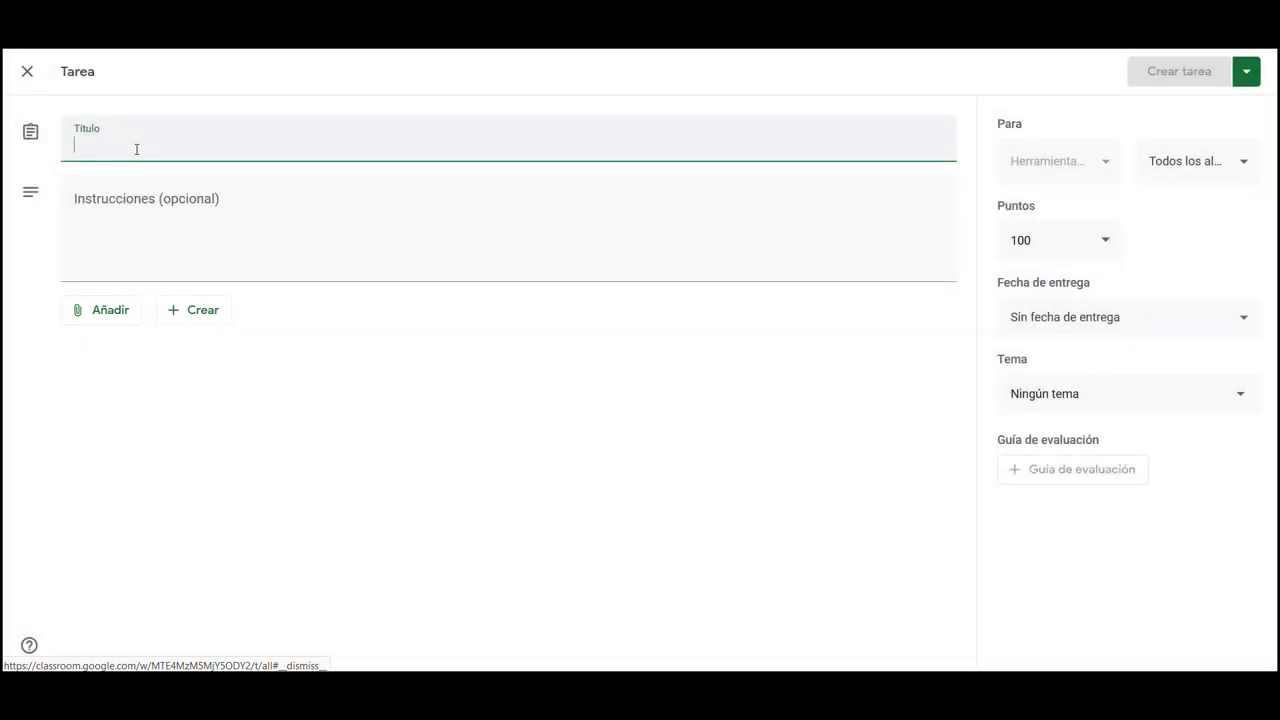
{"action": "type", "text": "Envi"}
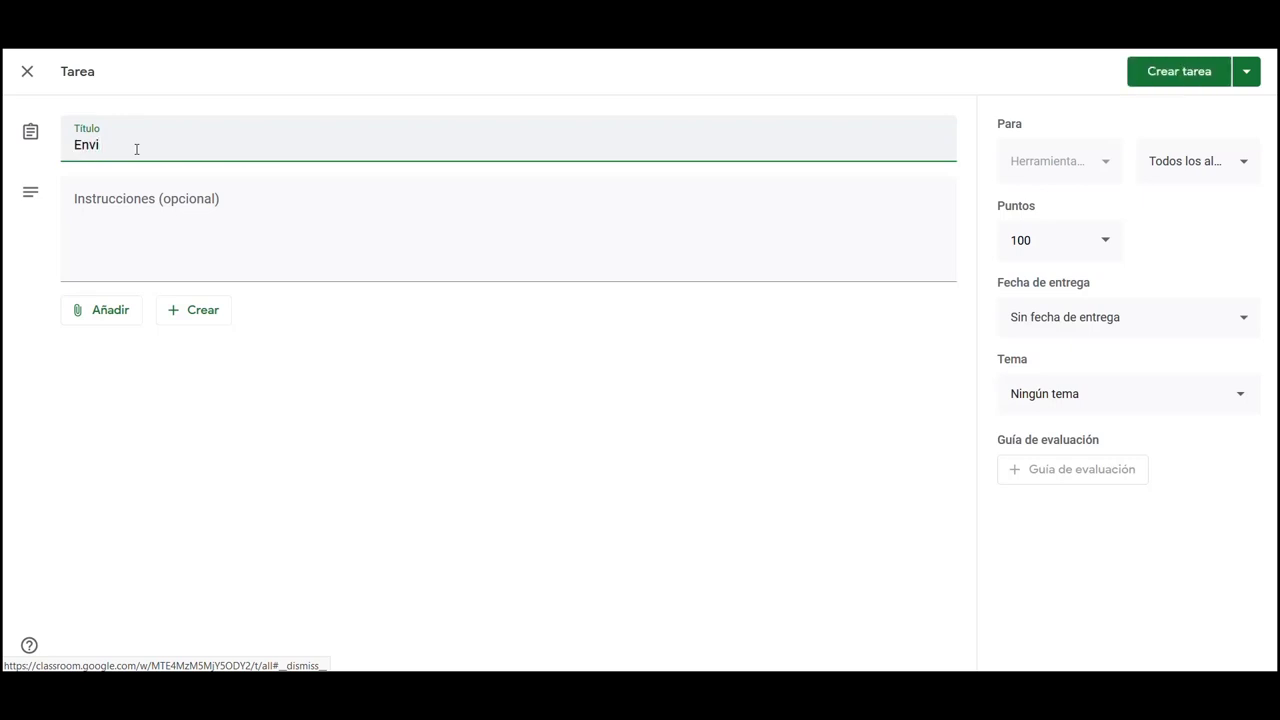
{"action": "type", "text": "ar un presupue"}
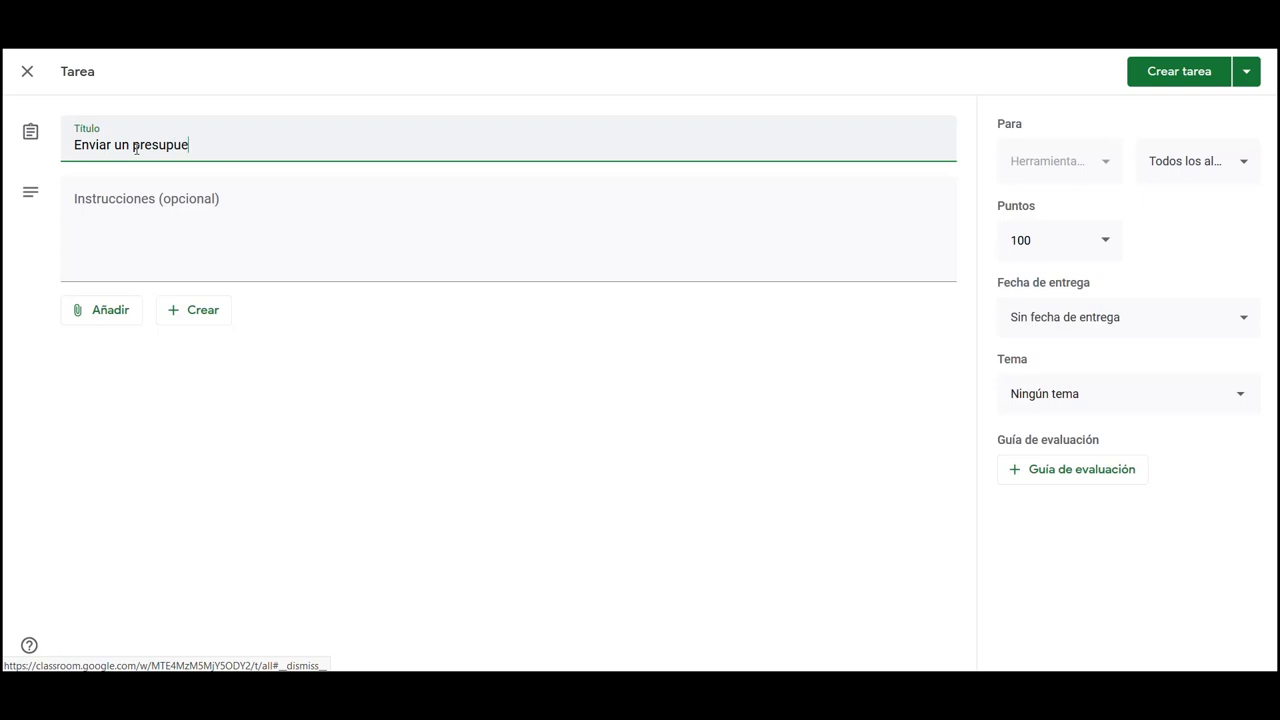
{"action": "type", "text": "sto personal en Ms Excel"}
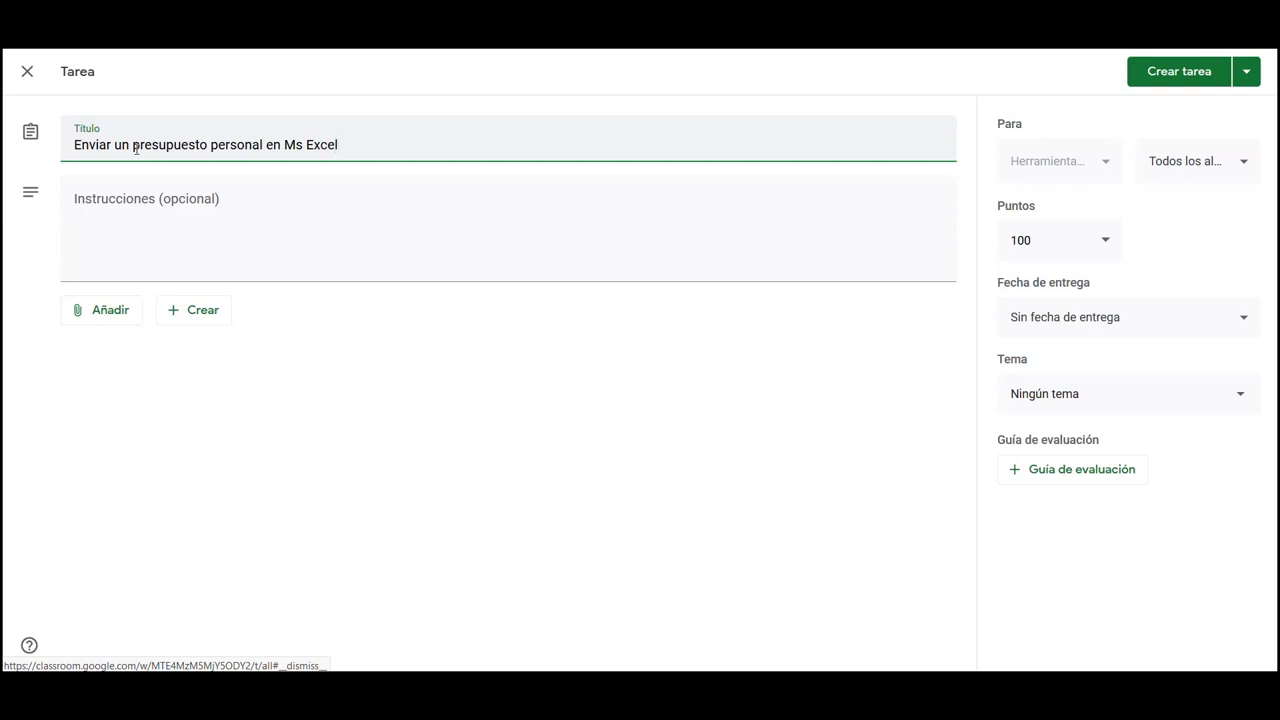
{"action": "left_click", "coordinate": [148, 200]}
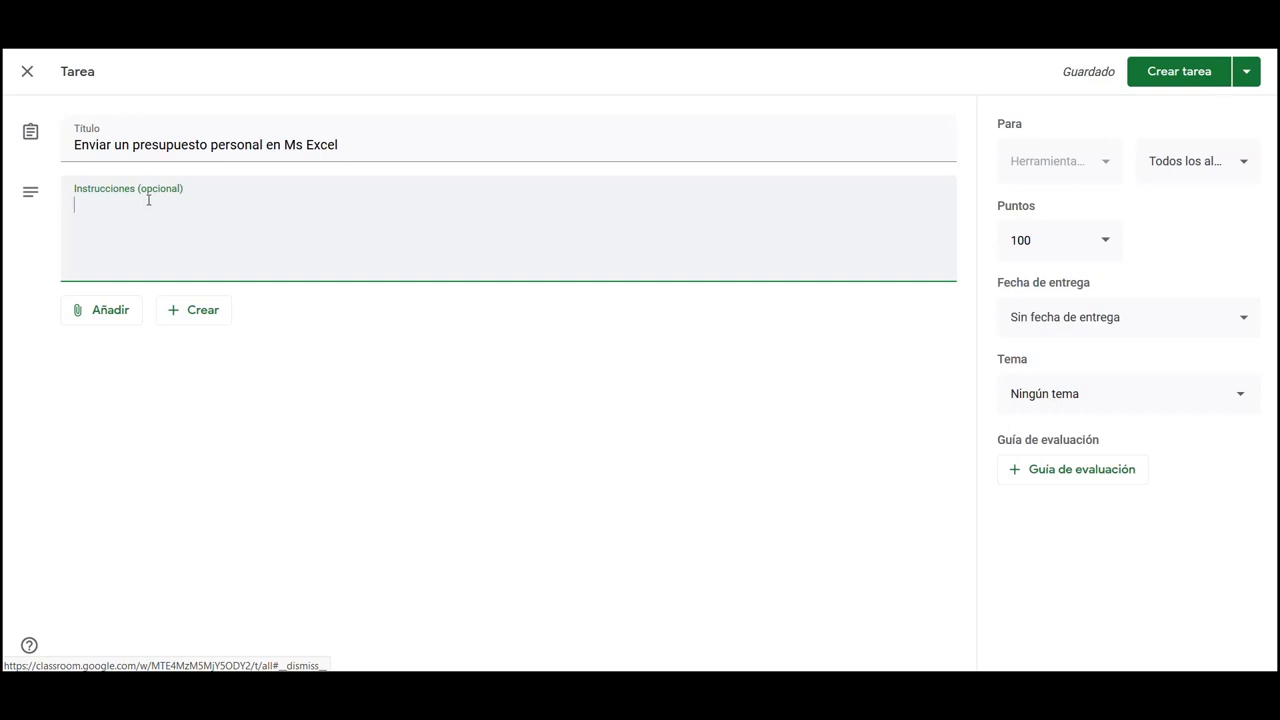
- Set the assignment's points to 20 and its due date to 30 July 2020
{"action": "left_click", "coordinate": [1074, 245]}
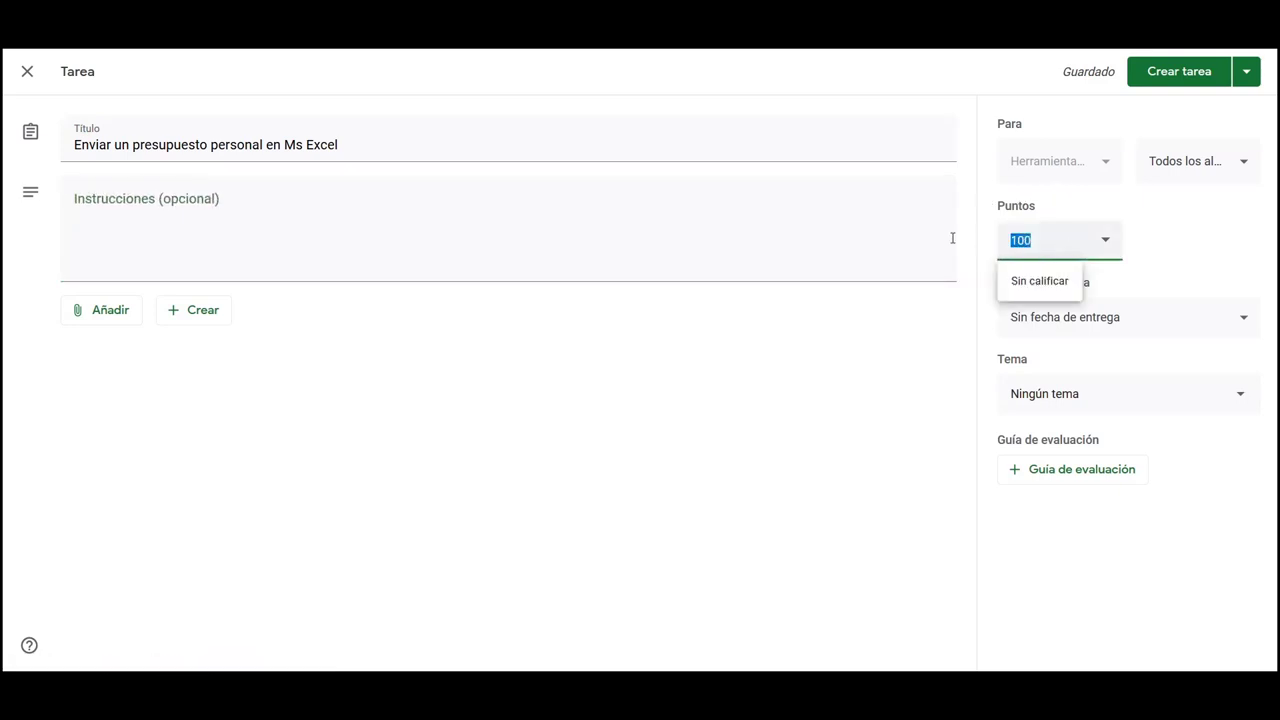
{"action": "type", "text": "20"}
{"action": "left_click", "coordinate": [1107, 349]}
{"action": "left_click", "coordinate": [1151, 317]}
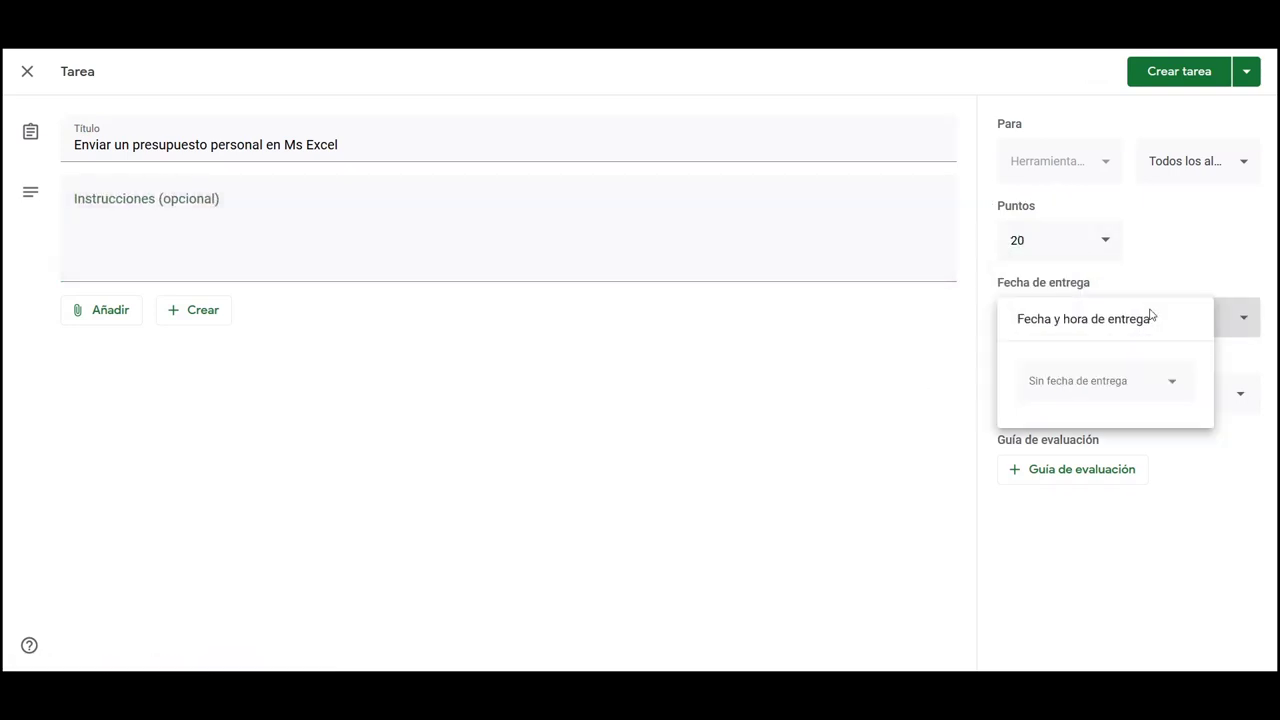
{"action": "left_click", "coordinate": [1171, 388]}
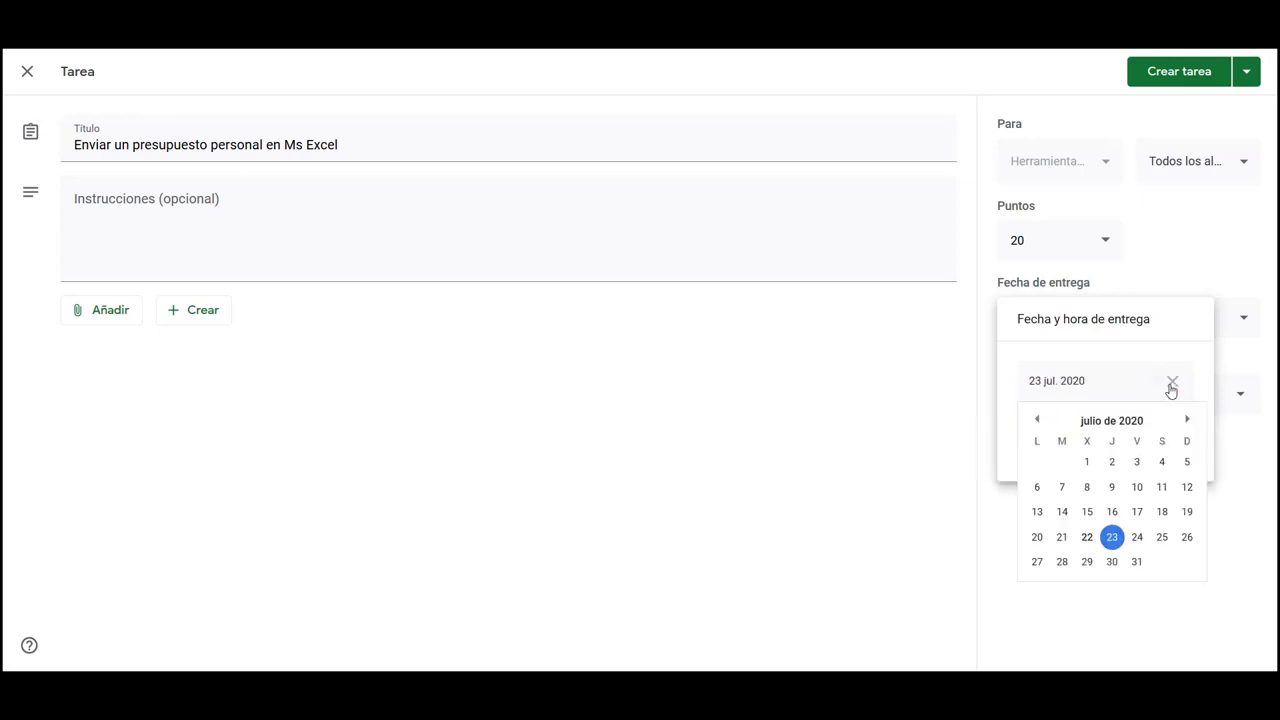
{"action": "left_click", "coordinate": [1112, 563]}
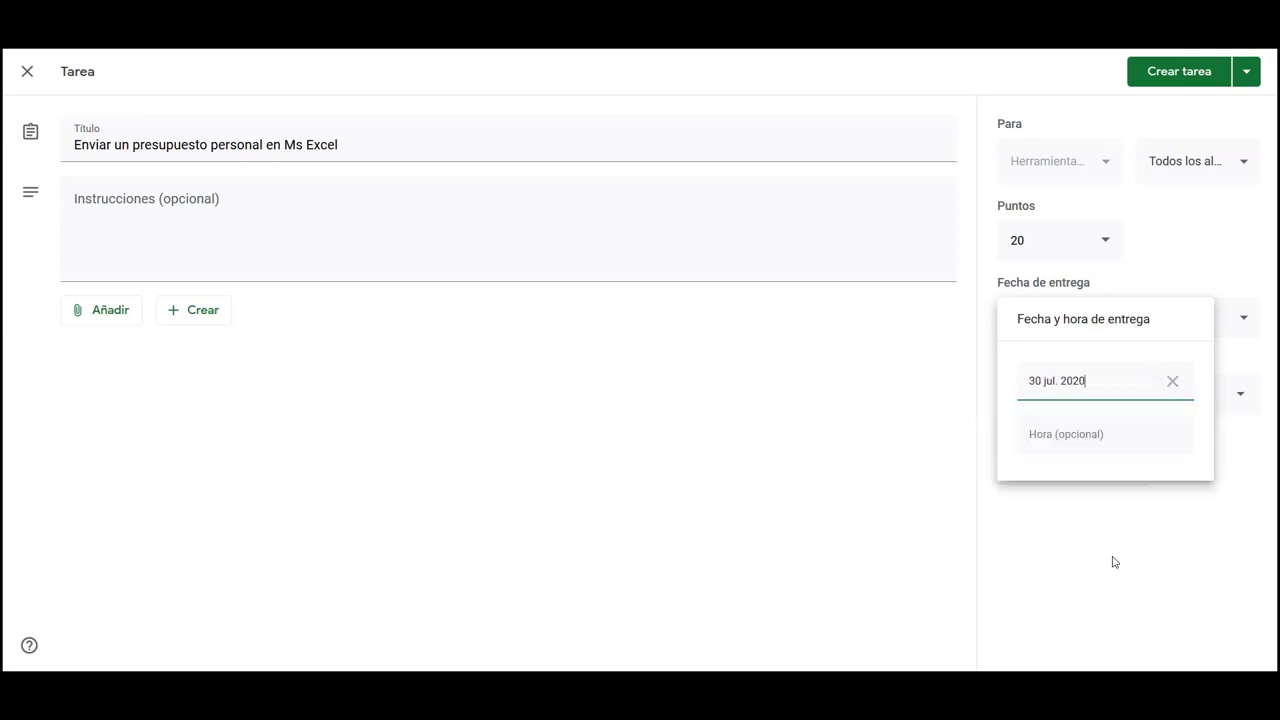
{"action": "left_click", "coordinate": [1167, 278]}
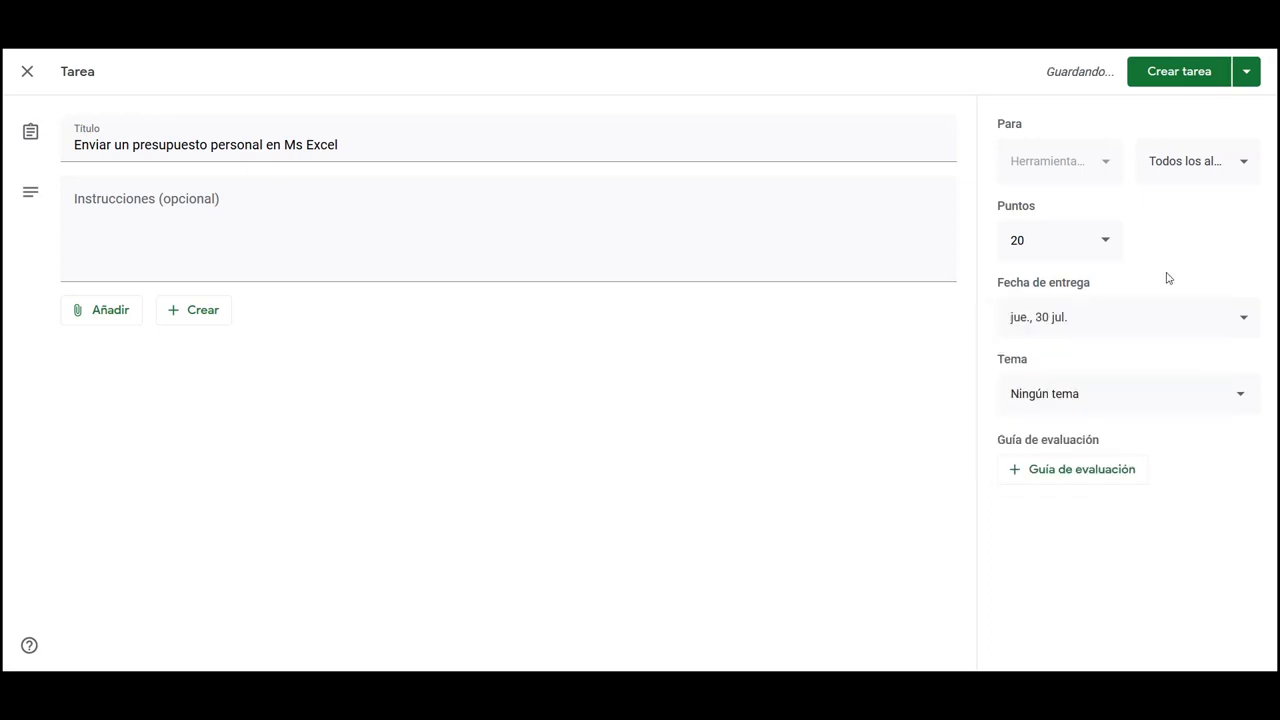
- Create a new topic named "Introducción" for the assignment
{"action": "left_click", "coordinate": [1066, 408]}
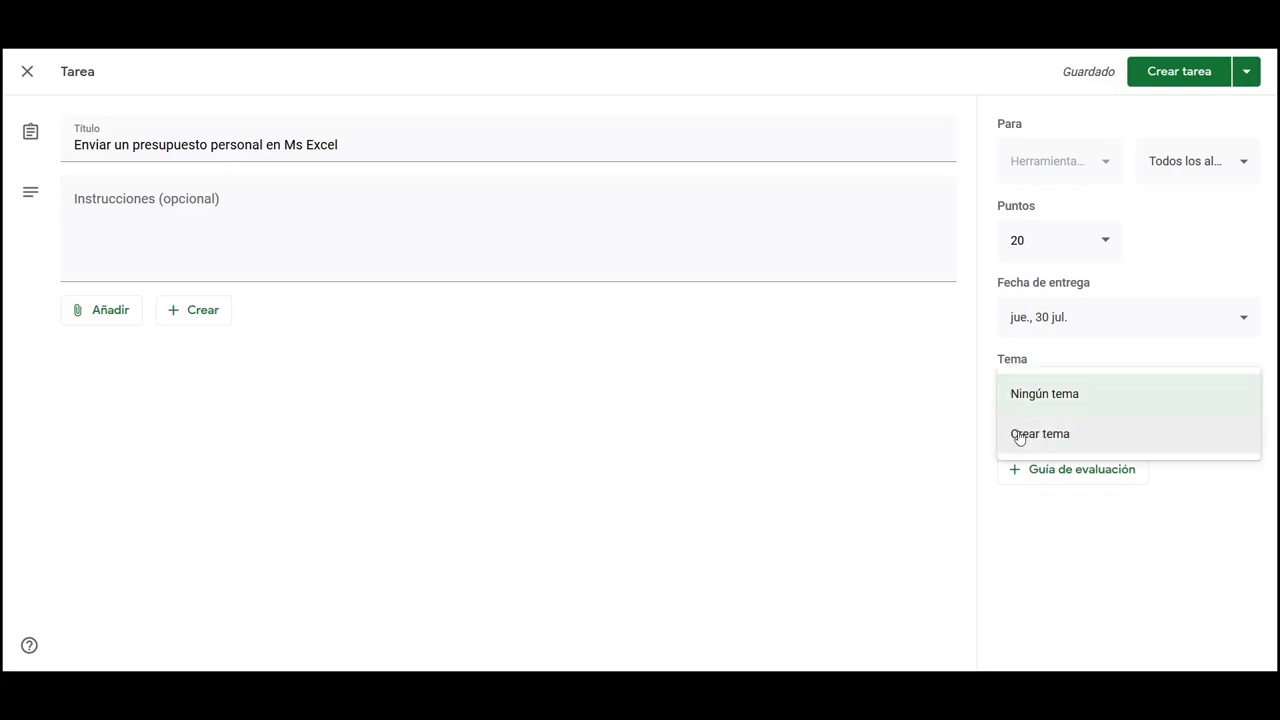
{"action": "left_click", "coordinate": [1054, 444]}
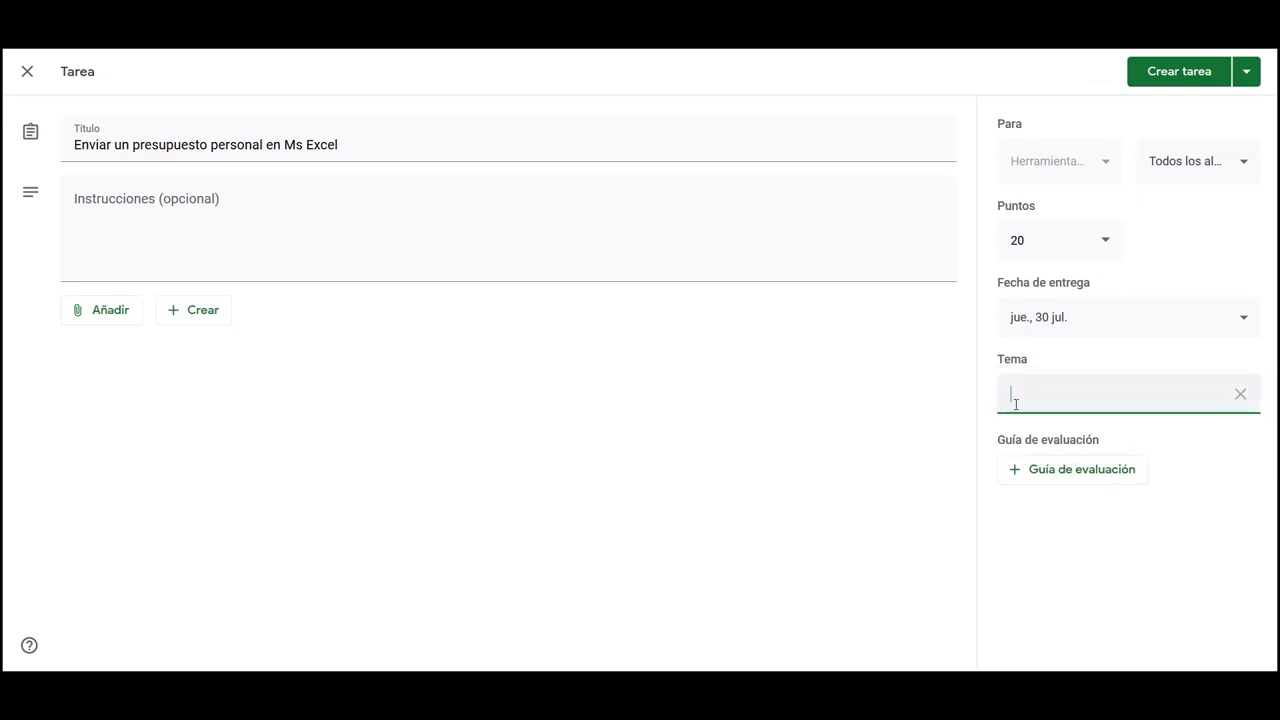
{"action": "type", "text": "EV"}
{"action": "key", "text": "BackSpace"}
{"action": "key", "text": "BackSpace"}
{"action": "type", "text": "Introducción"}
{"action": "left_click", "coordinate": [1094, 531]}
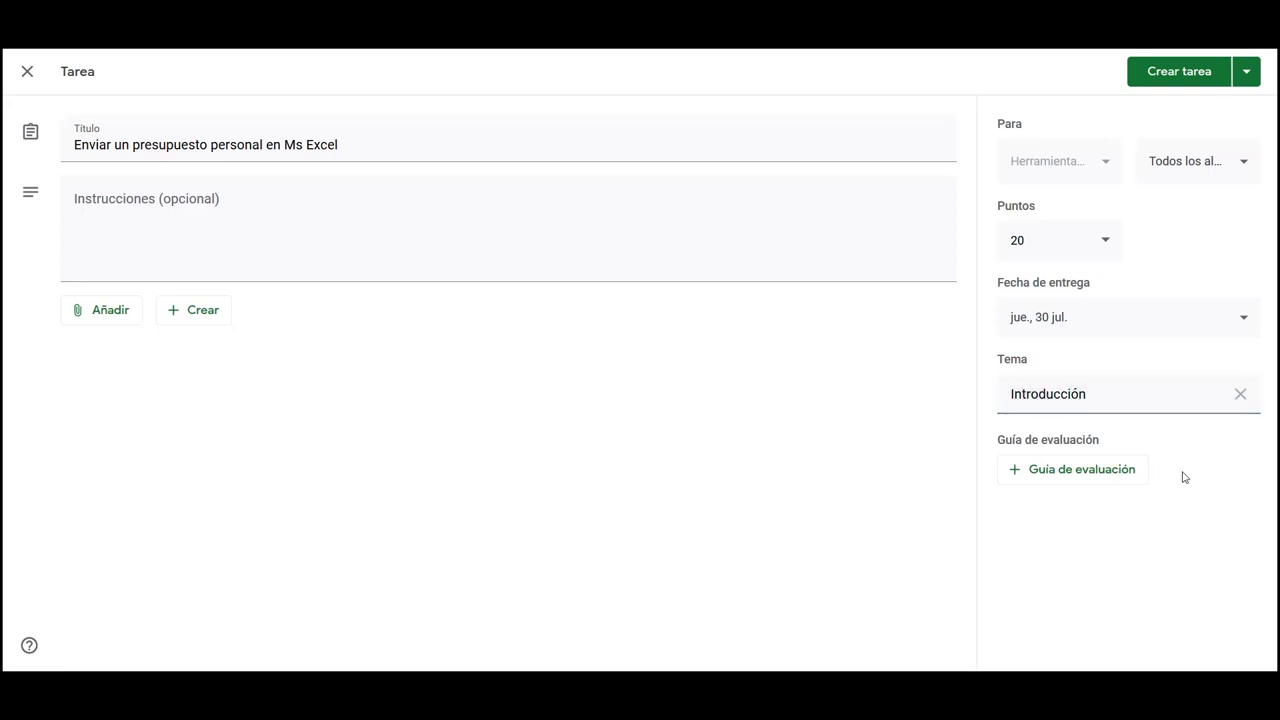
- Open a new evaluation guide for the assignment, look through its scoring and criterion fields, and discard it
{"action": "left_click", "coordinate": [1085, 478]}
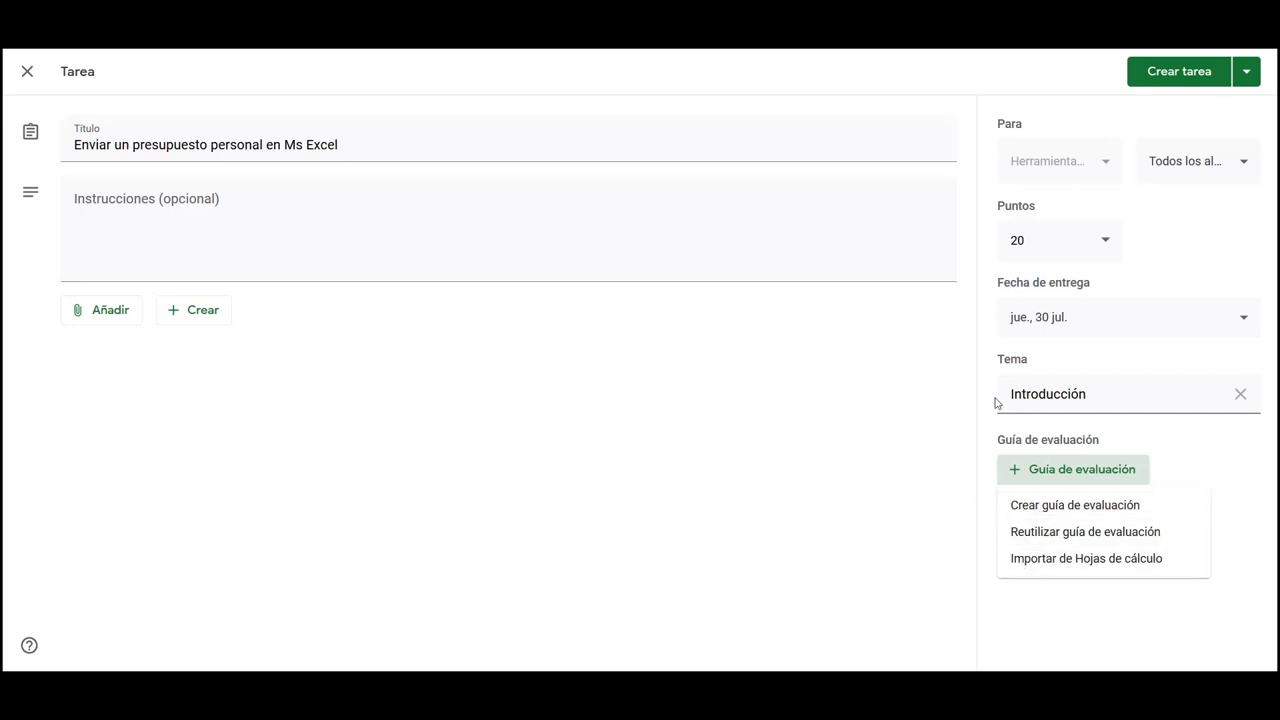
{"action": "left_click", "coordinate": [1038, 508]}
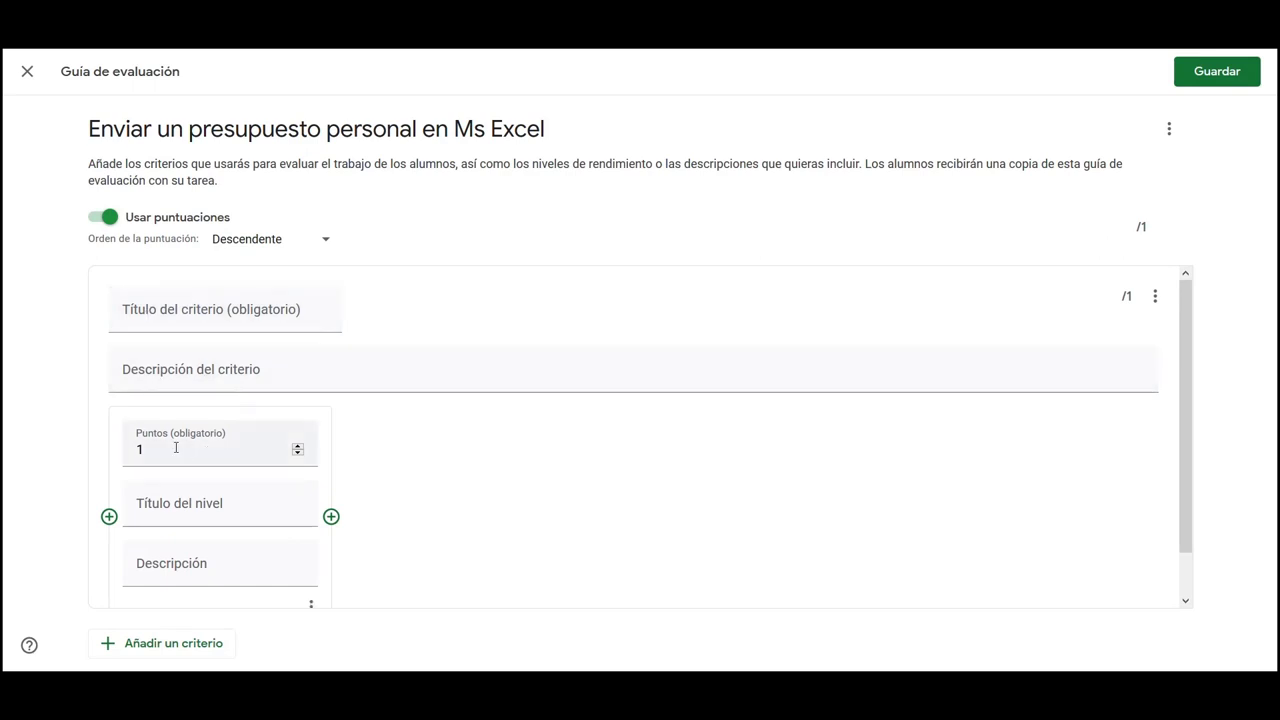
{"action": "scroll", "coordinate": [184, 560], "scroll_direction": "down", "scroll_amount": 1}
{"action": "scroll", "coordinate": [184, 560], "scroll_direction": "down", "scroll_amount": 1}
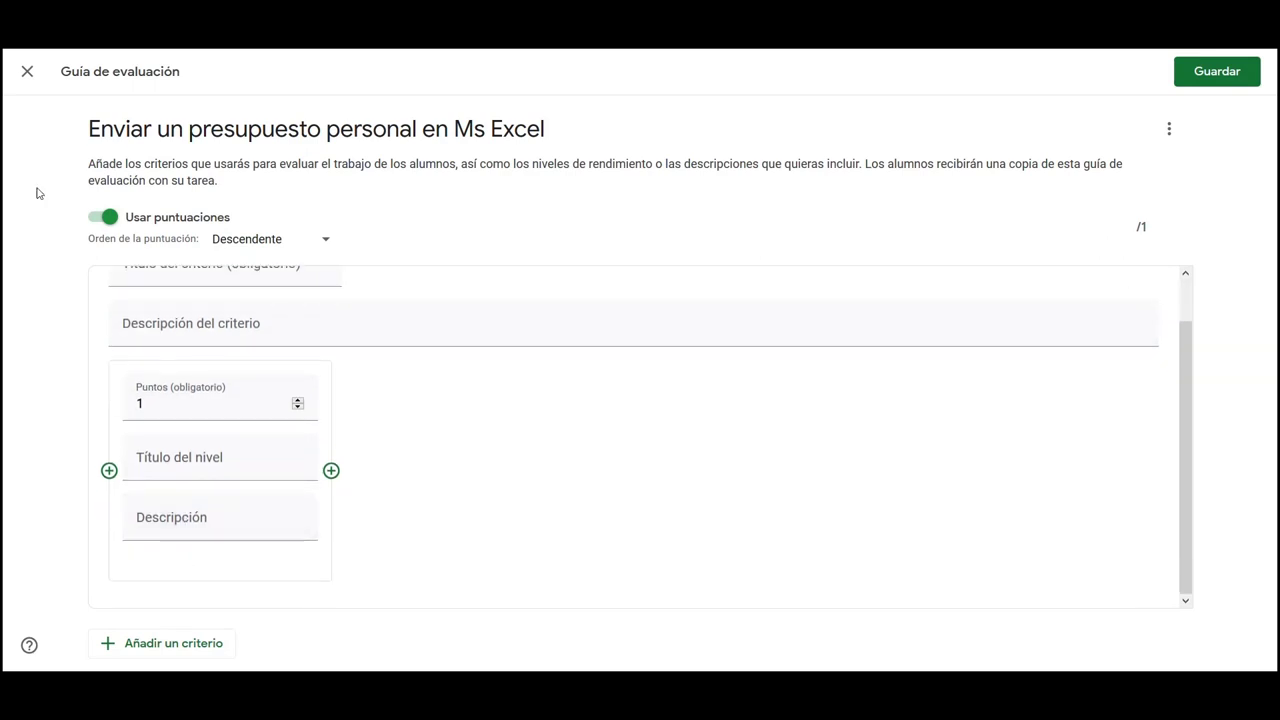
{"action": "left_click", "coordinate": [27, 71]}
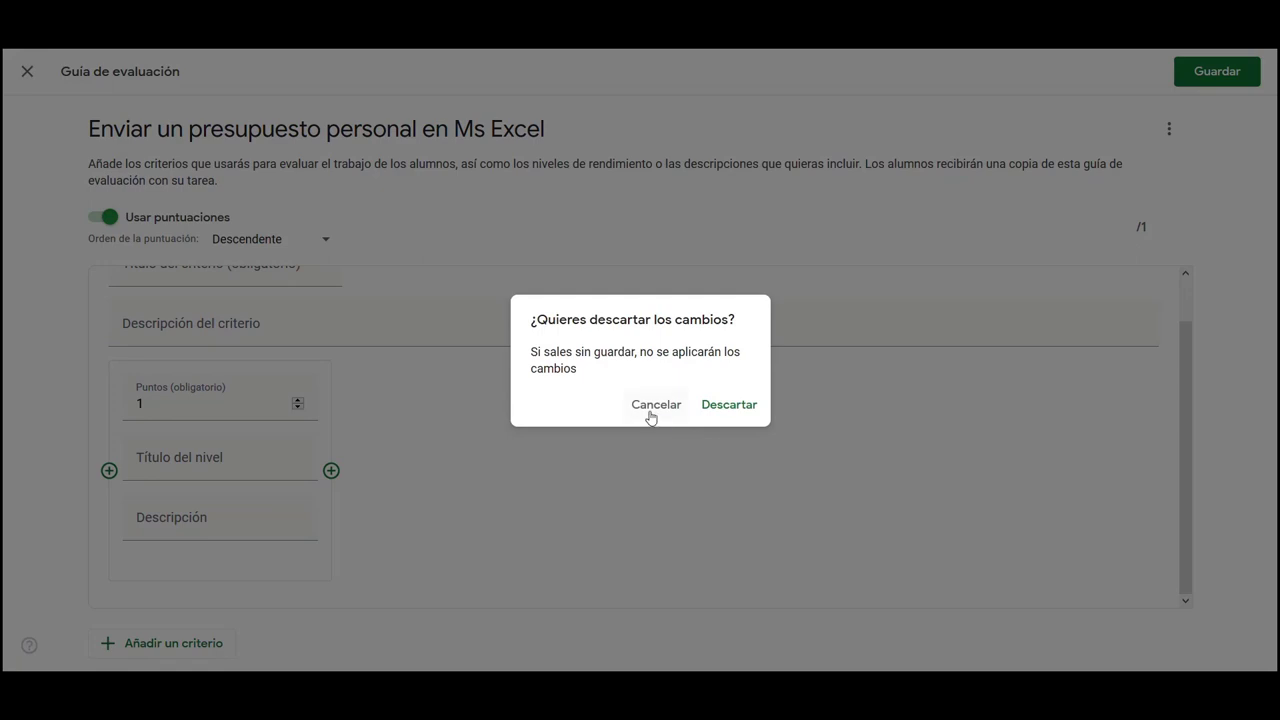
{"action": "key", "text": "Return"}
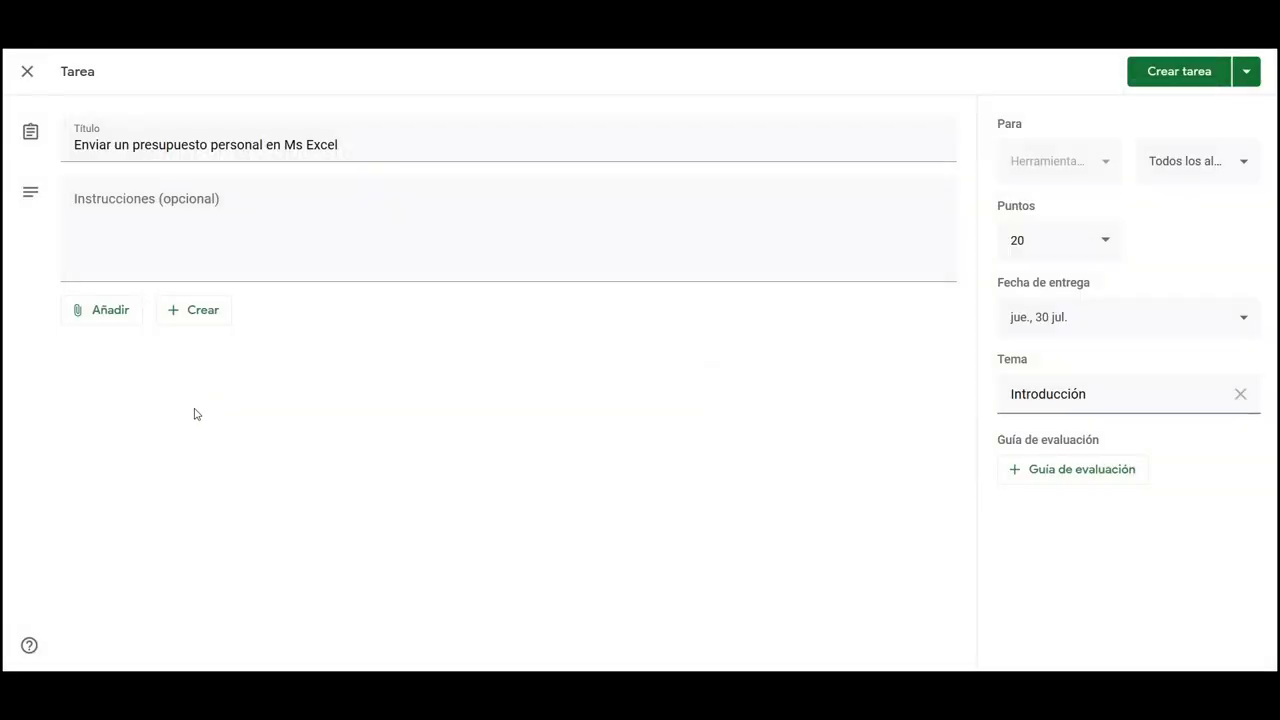
- Attach the Excel file "01_Virtualización de asignaturas_P2018 Presencial.xlsx" to the assignment by uploading it from the Descargas folder
{"action": "left_click", "coordinate": [101, 314]}
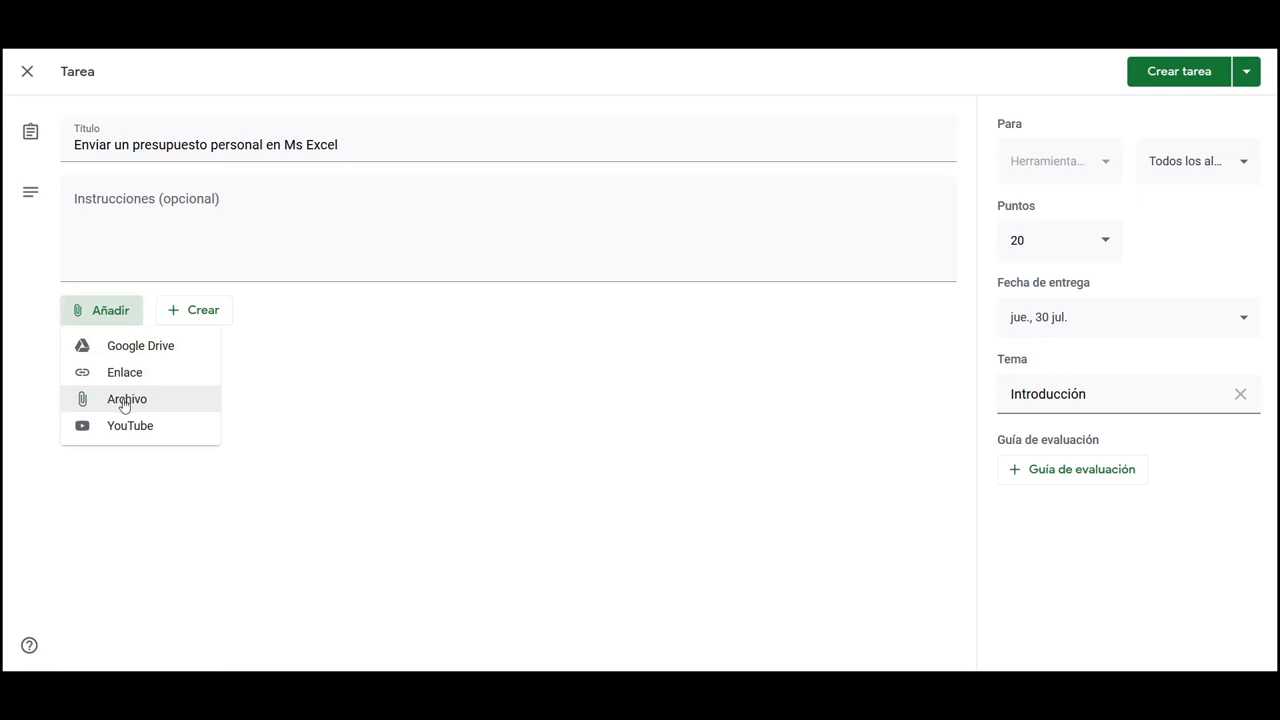
{"action": "left_click", "coordinate": [124, 402]}
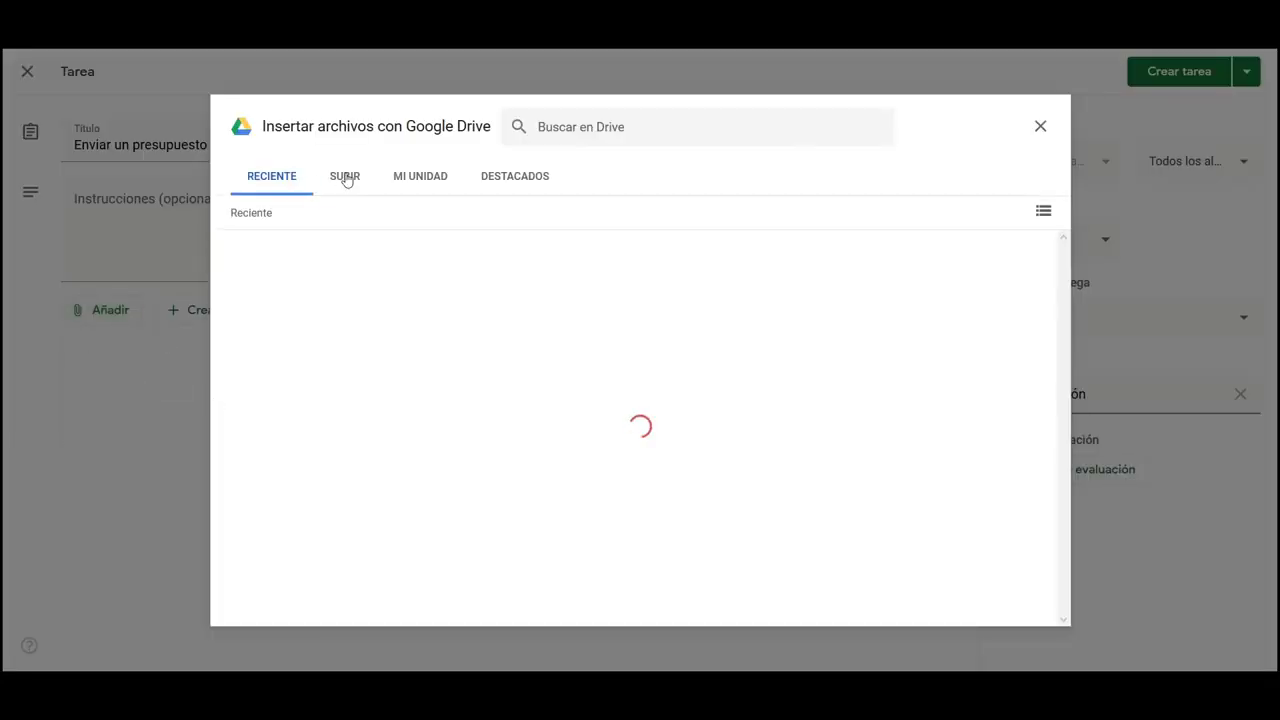
{"action": "left_click", "coordinate": [345, 177]}
{"action": "left_click", "coordinate": [622, 476]}
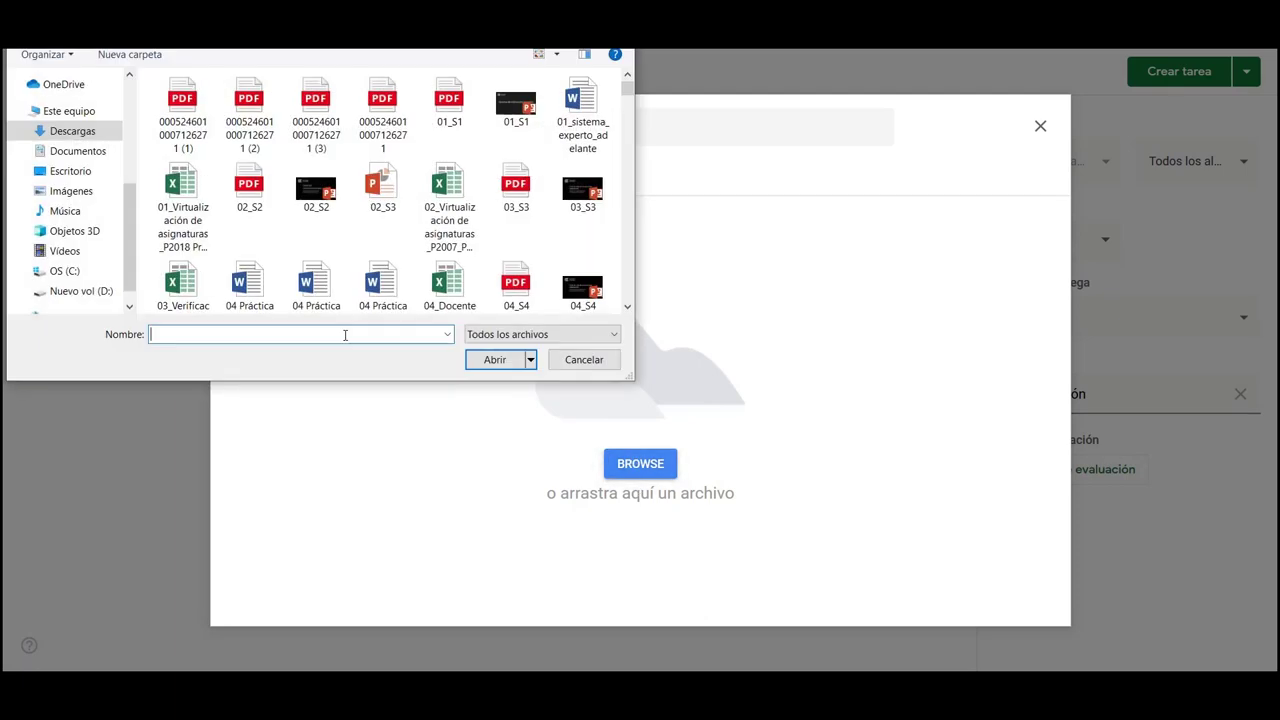
{"action": "scroll", "coordinate": [200, 220], "scroll_direction": "down", "scroll_amount": 5}
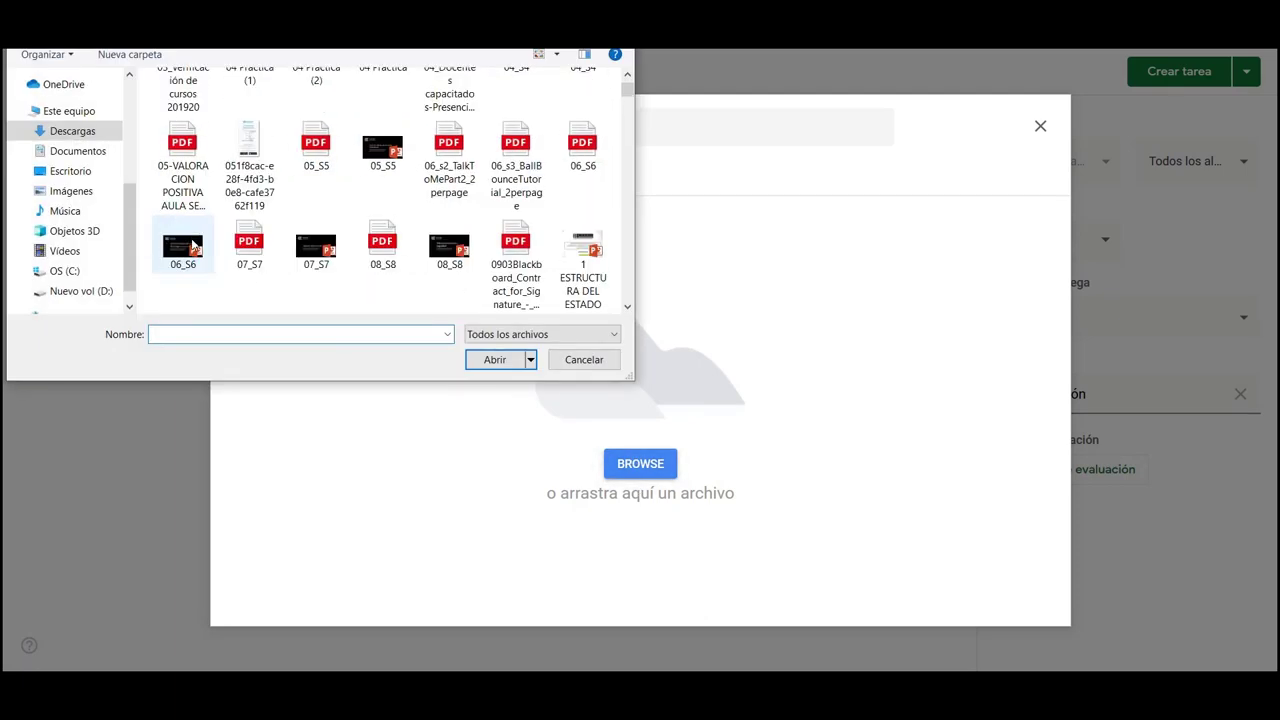
{"action": "scroll", "coordinate": [466, 253], "scroll_direction": "up", "scroll_amount": 5}
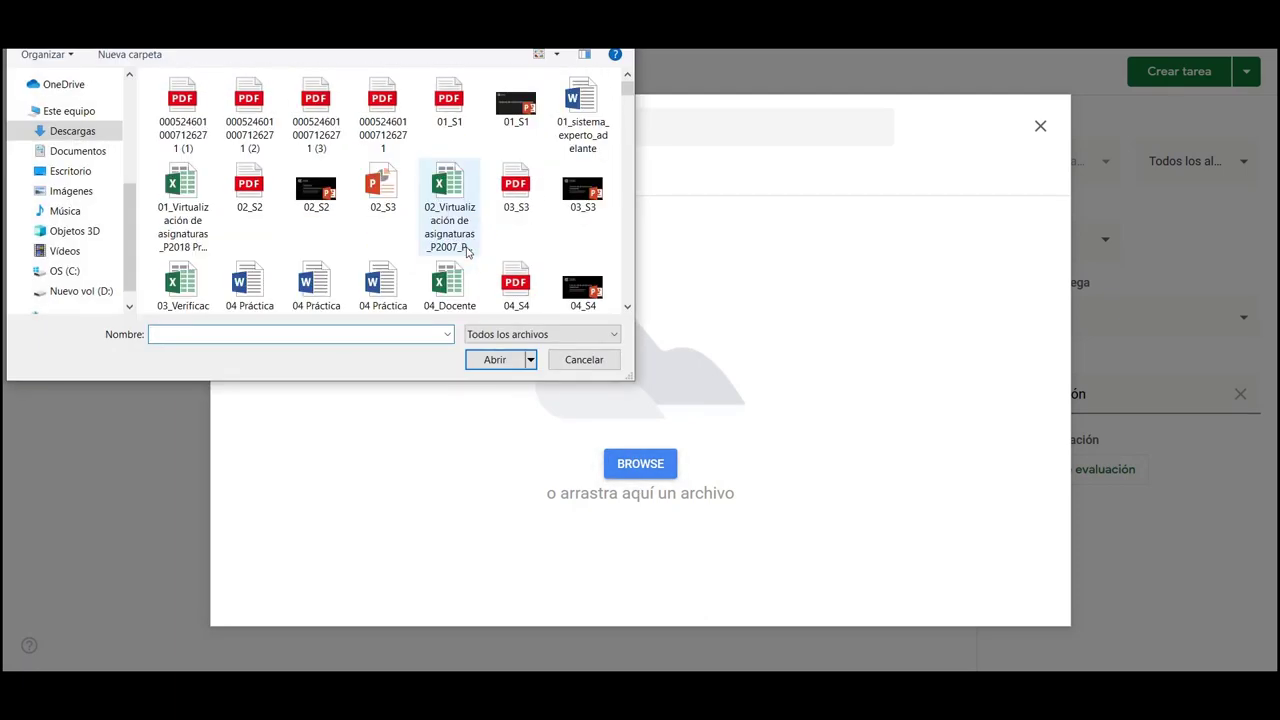
{"action": "double_click", "coordinate": [181, 190]}
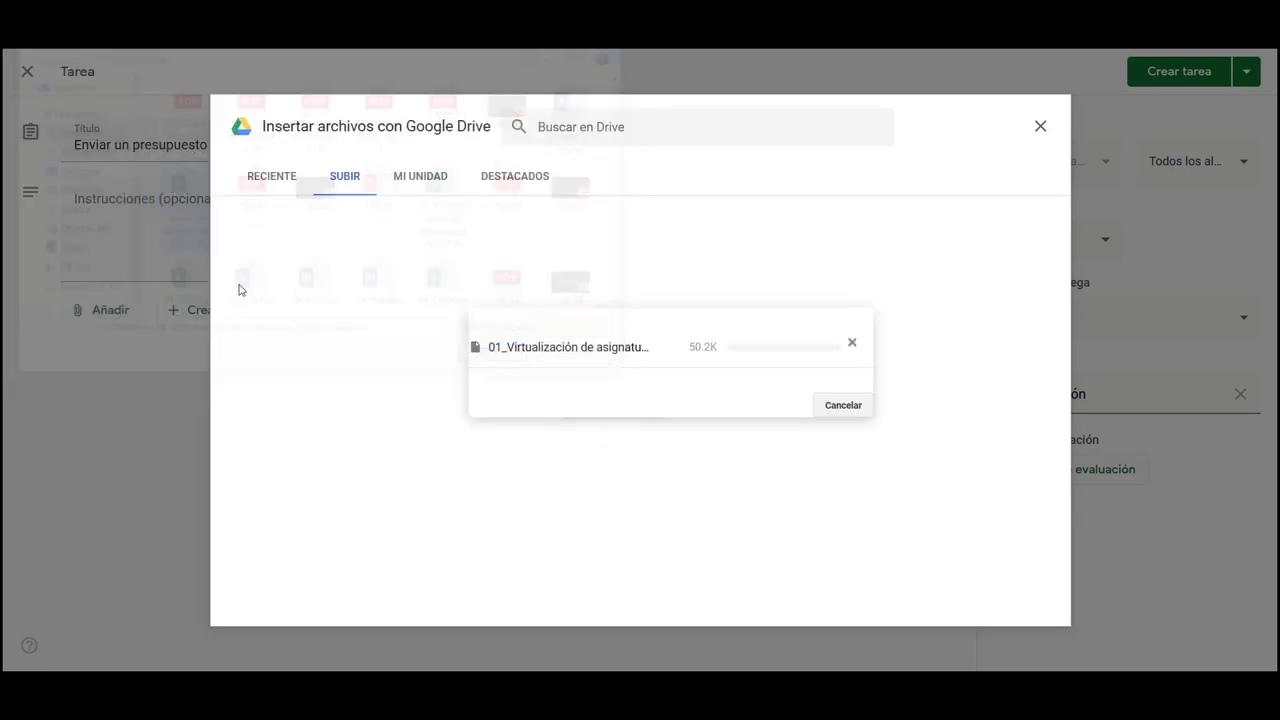
{"action": "left_click", "coordinate": [857, 415]}
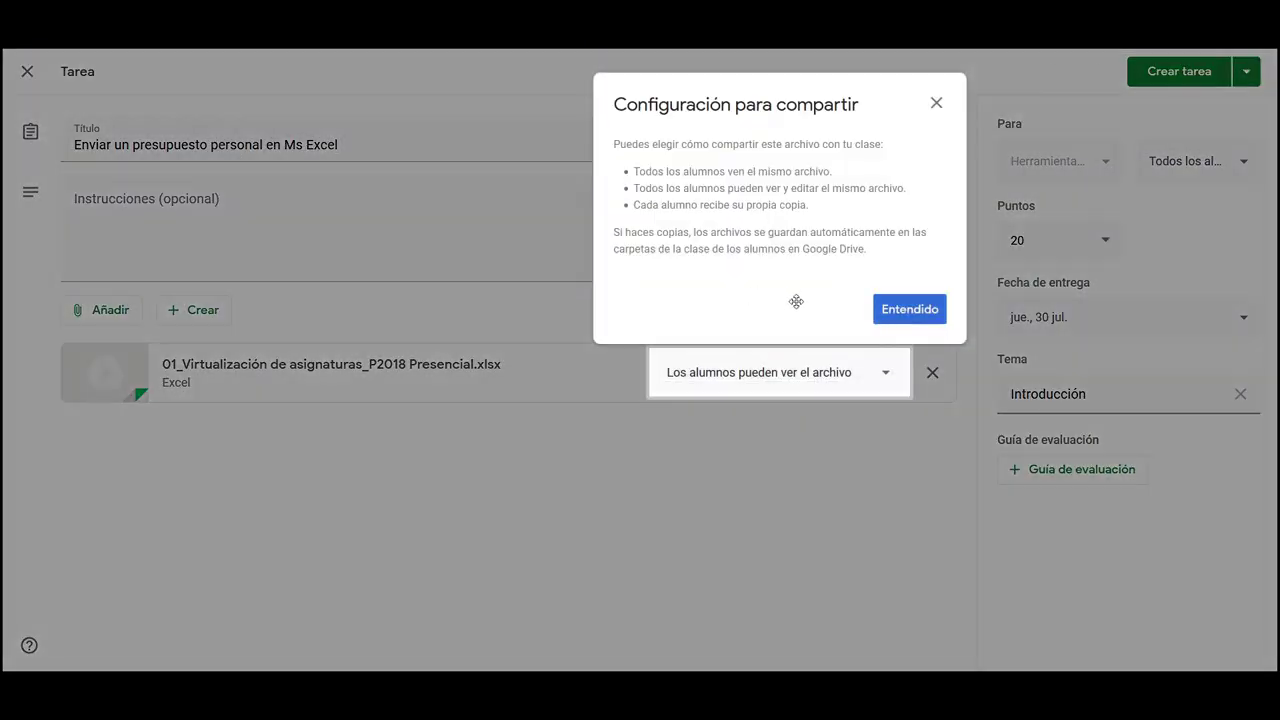
- Dismiss the sharing notice and set the attached Excel file to "Hacer una copia para cada alumno"
{"action": "left_click", "coordinate": [909, 308]}
{"action": "left_click", "coordinate": [726, 391]}
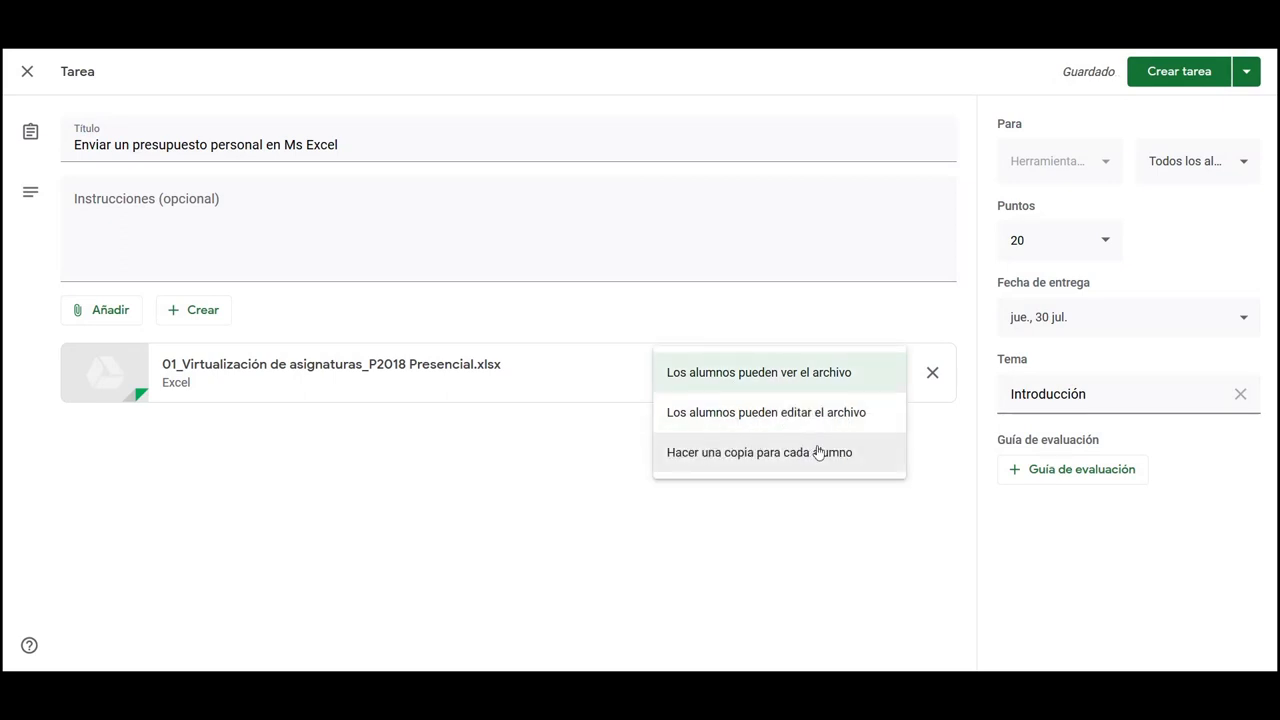
{"action": "left_click", "coordinate": [818, 452]}
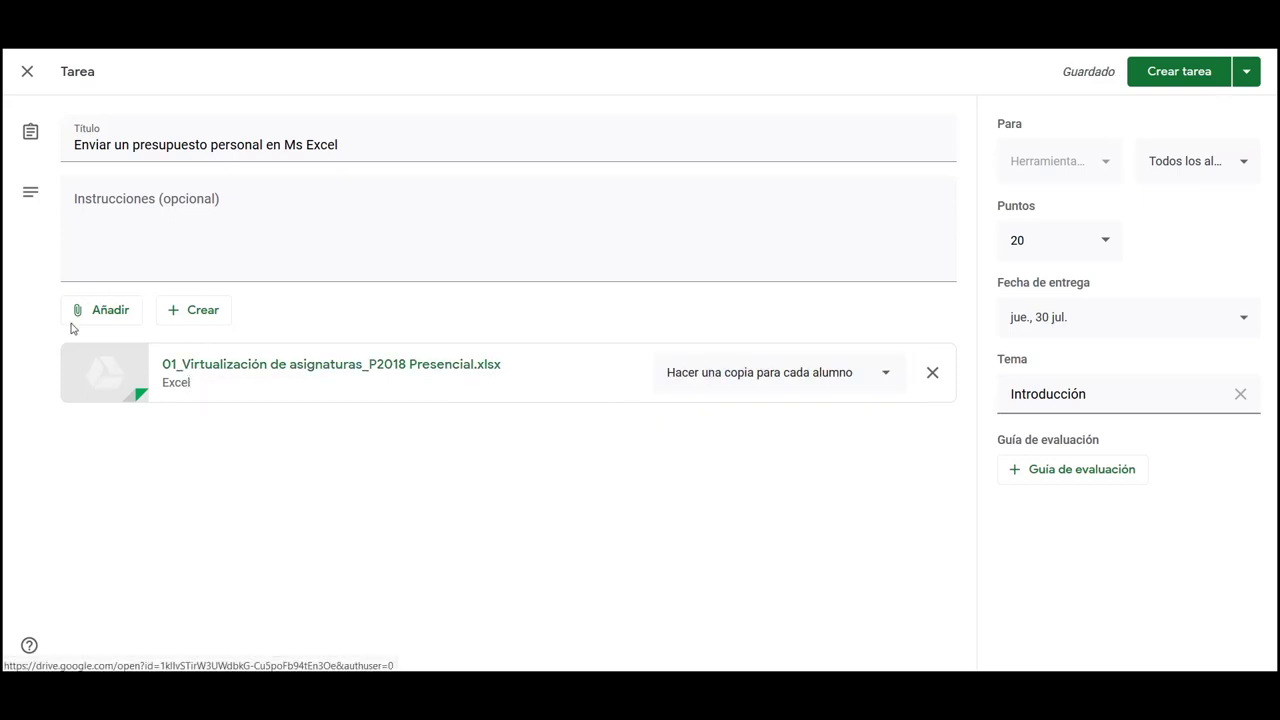
{"action": "left_click", "coordinate": [196, 321]}
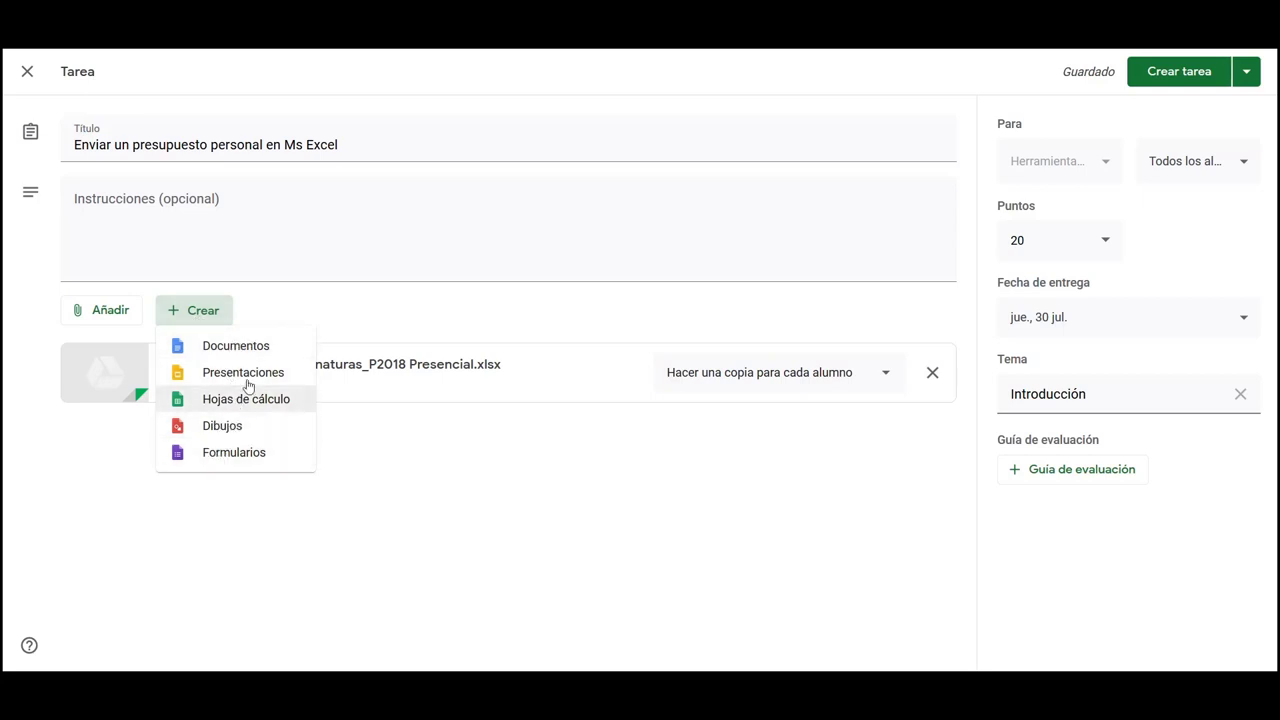
{"action": "left_click", "coordinate": [345, 318]}
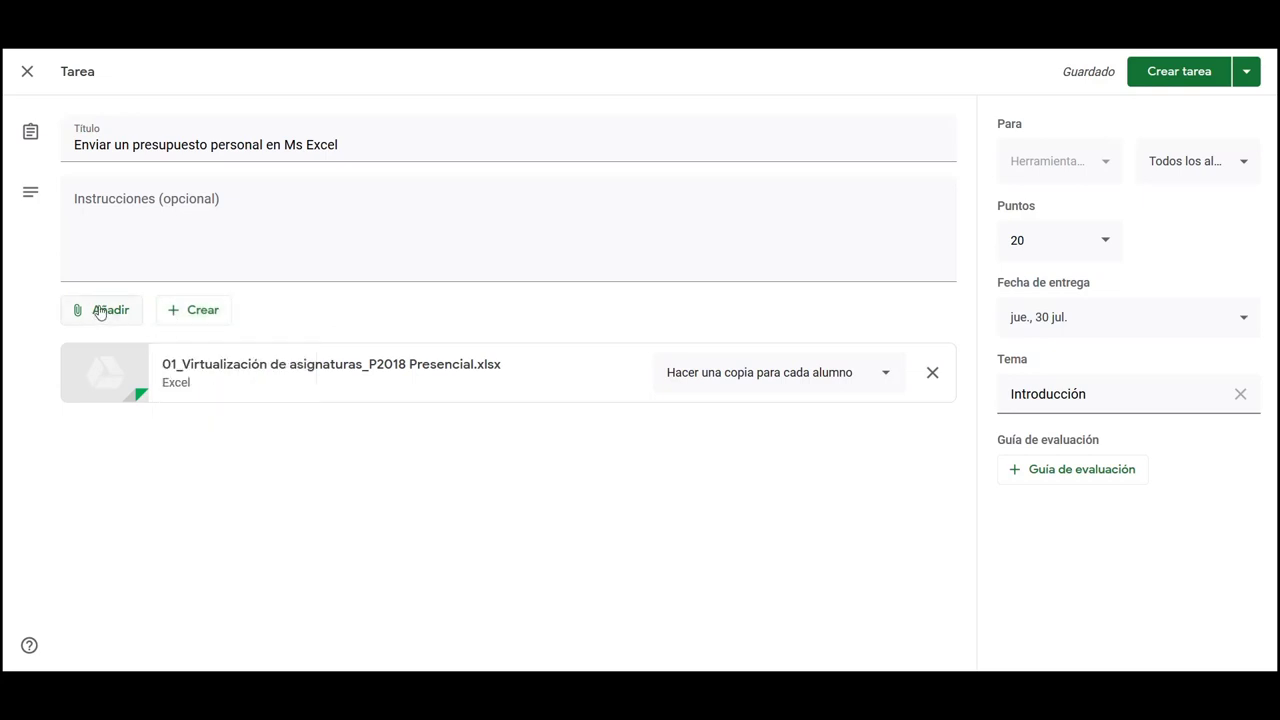
{"action": "left_click", "coordinate": [203, 309]}
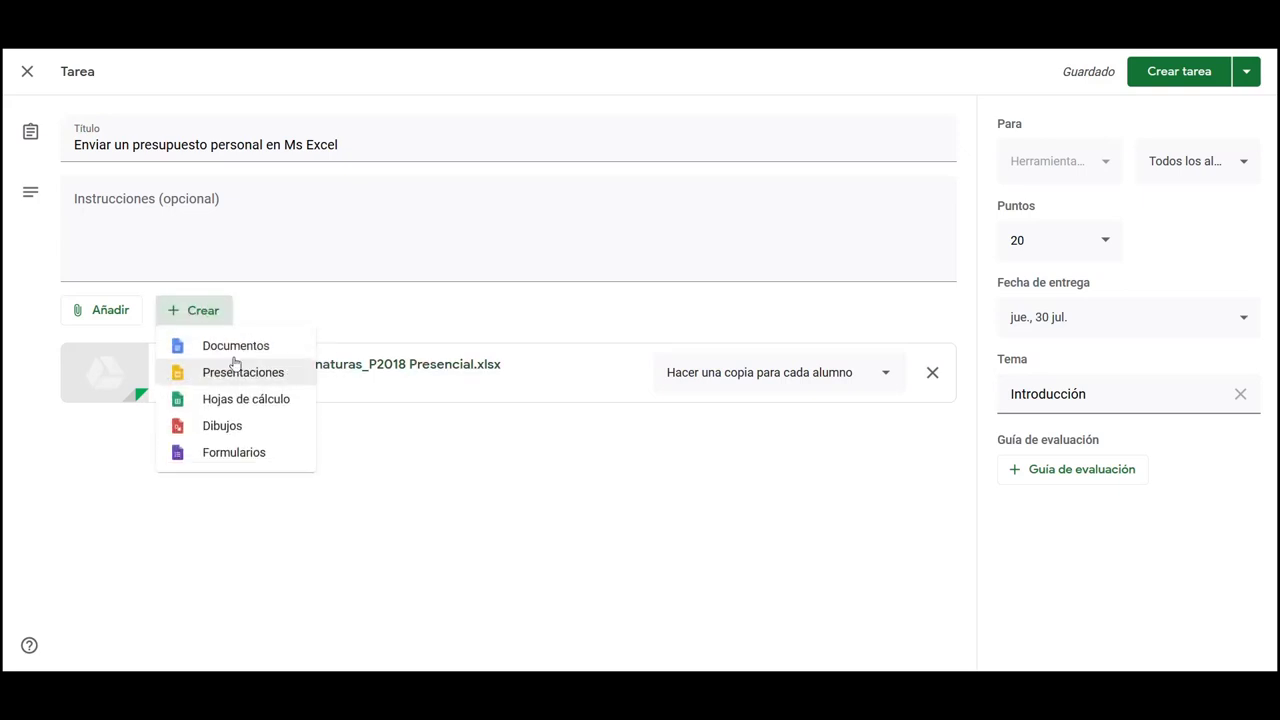
{"action": "left_click", "coordinate": [380, 331]}
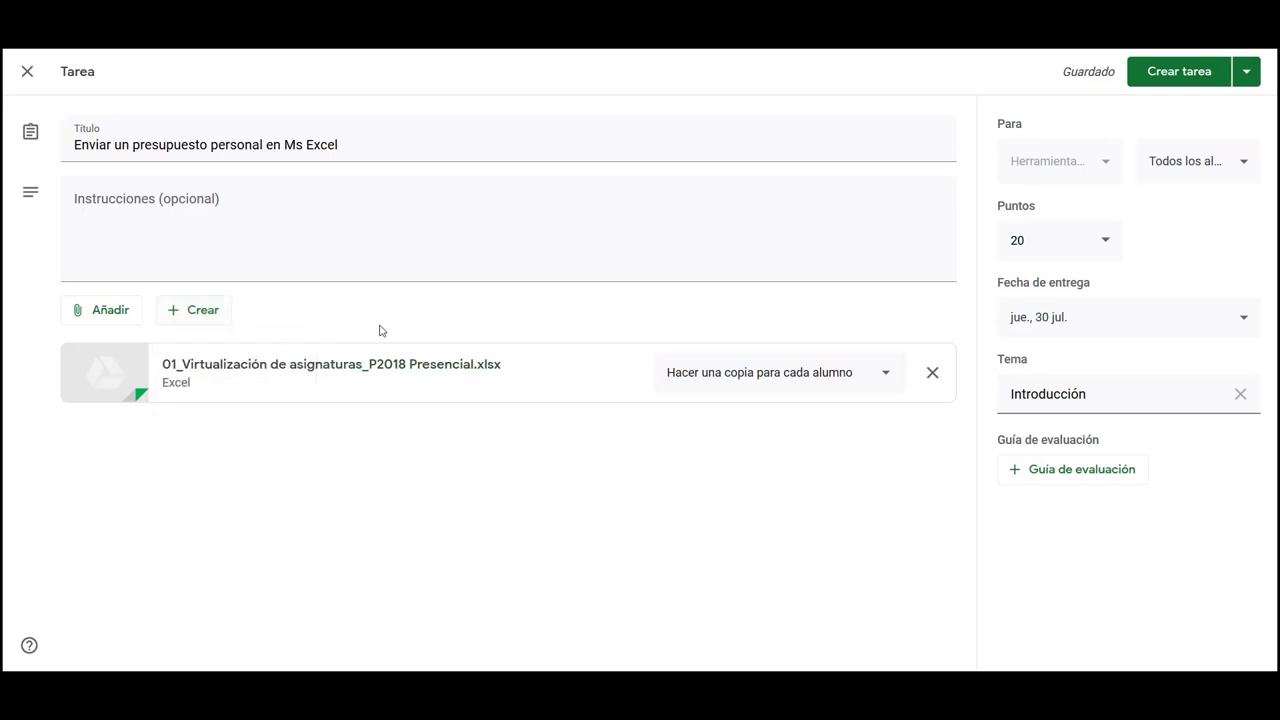
- Publish the personal budget assignment to the class
{"action": "left_click", "coordinate": [1189, 74]}
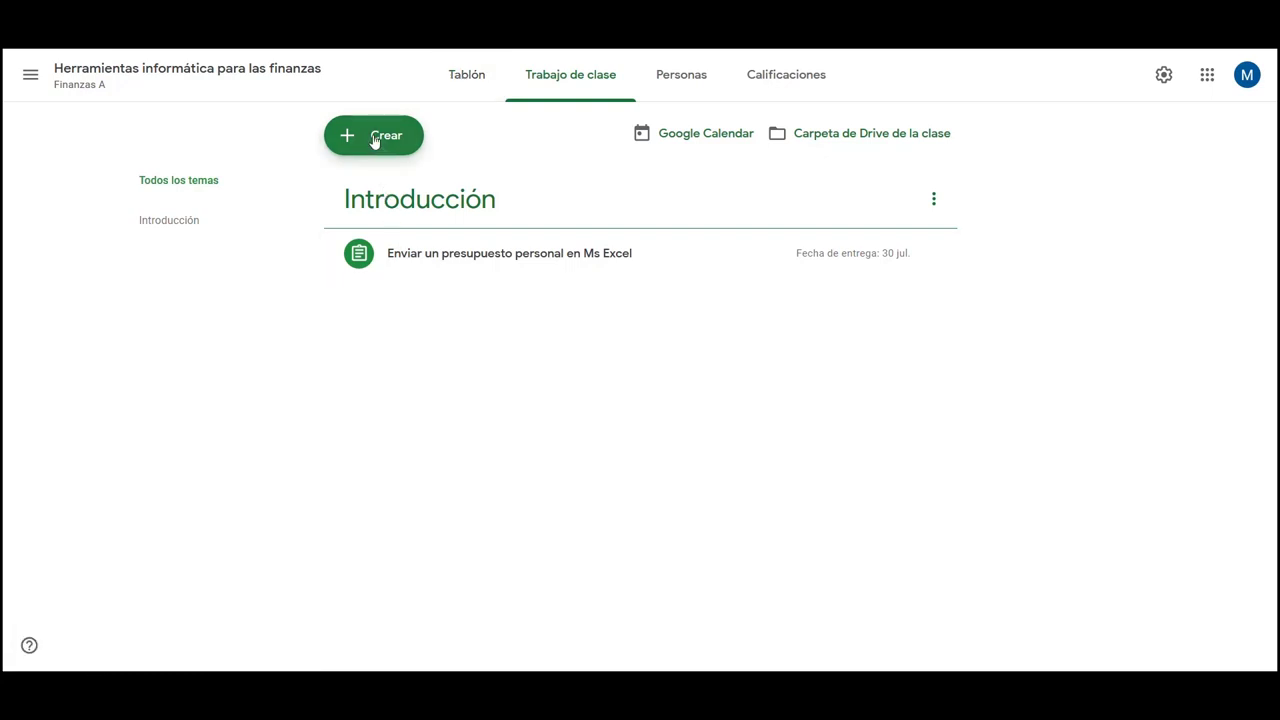
- Start a new quiz assignment (Tarea de cuestionario) and title it "Prueba de conocimiento"
{"action": "left_click", "coordinate": [374, 138]}
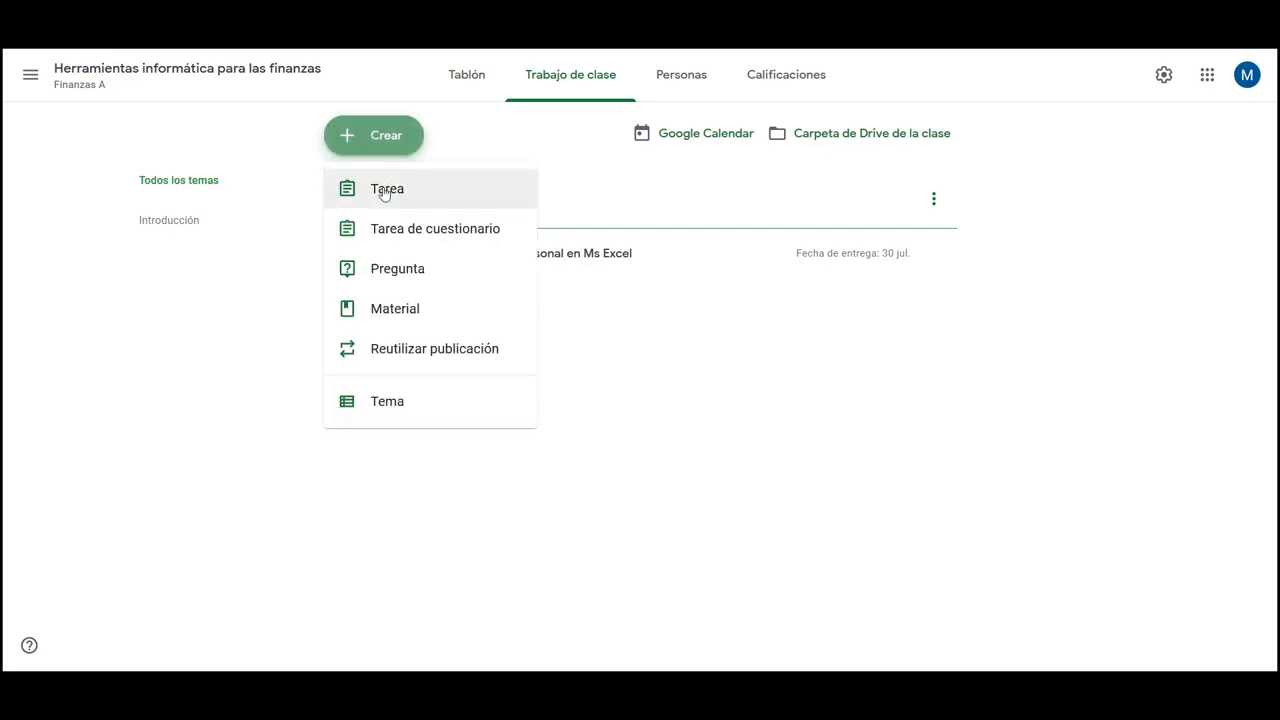
{"action": "left_click", "coordinate": [424, 243]}
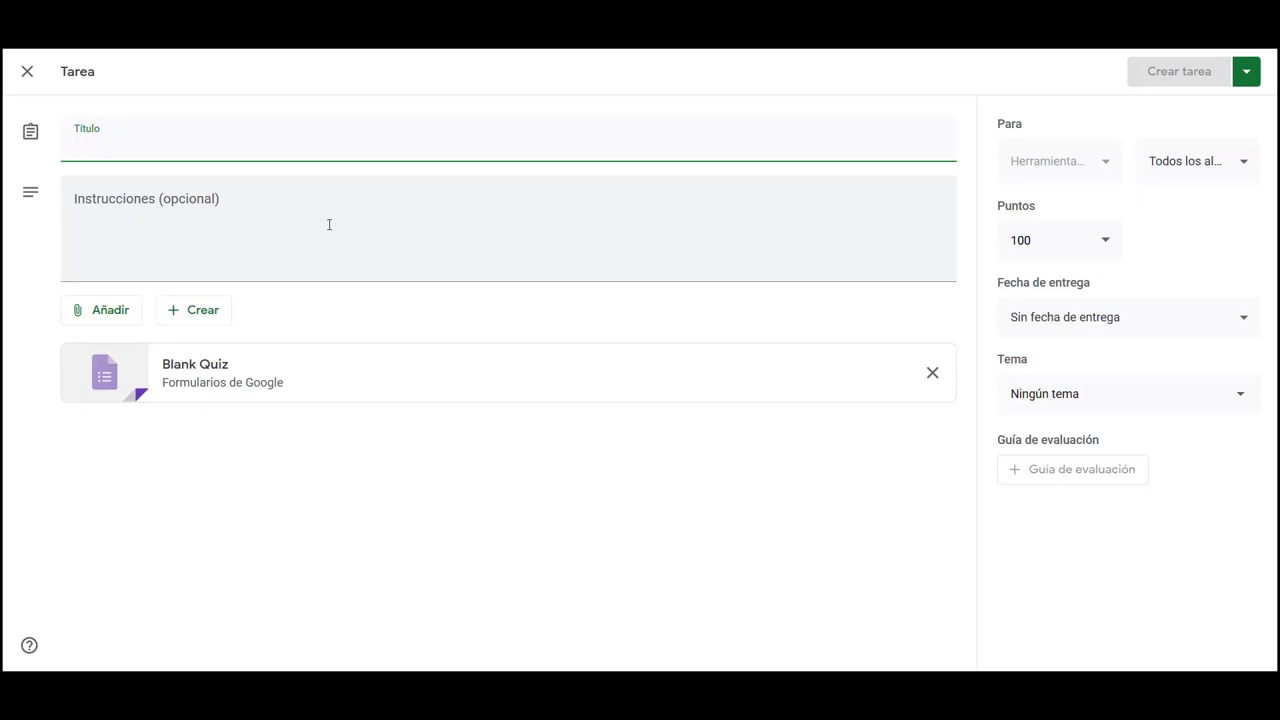
{"action": "type", "text": "P"}
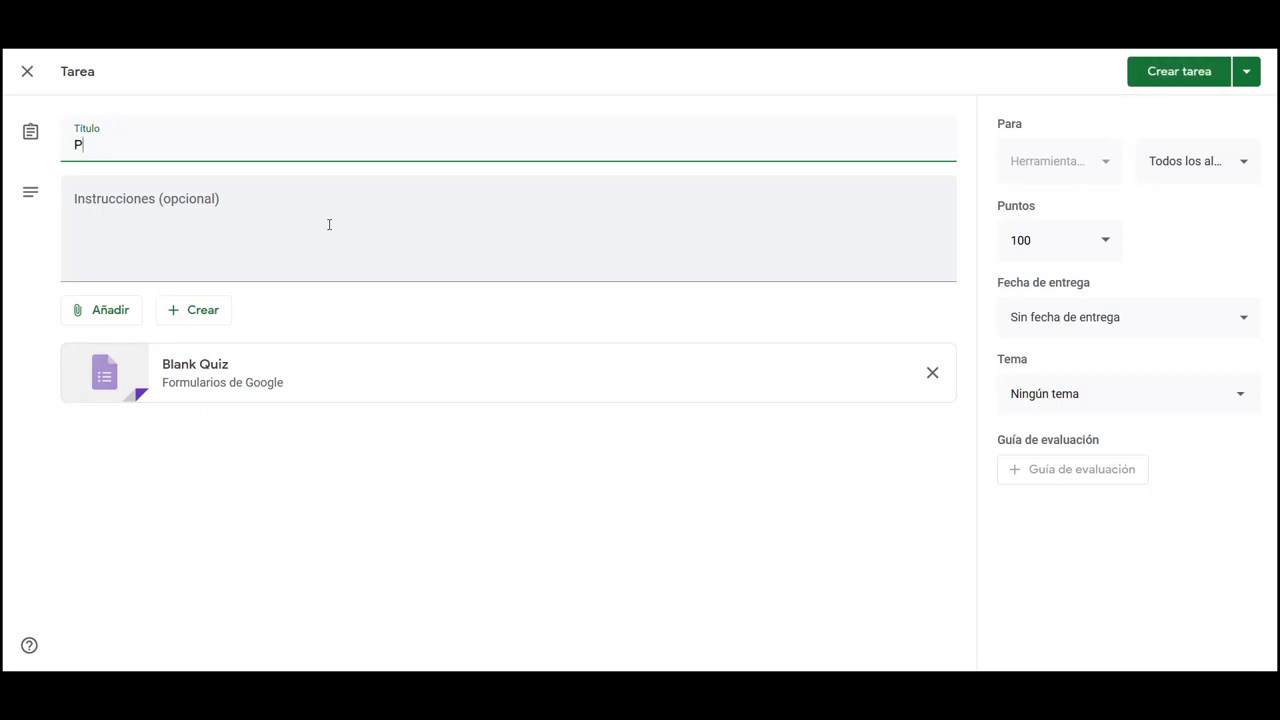
{"action": "type", "text": "rueba de conocimiento"}
{"action": "left_click", "coordinate": [243, 222]}
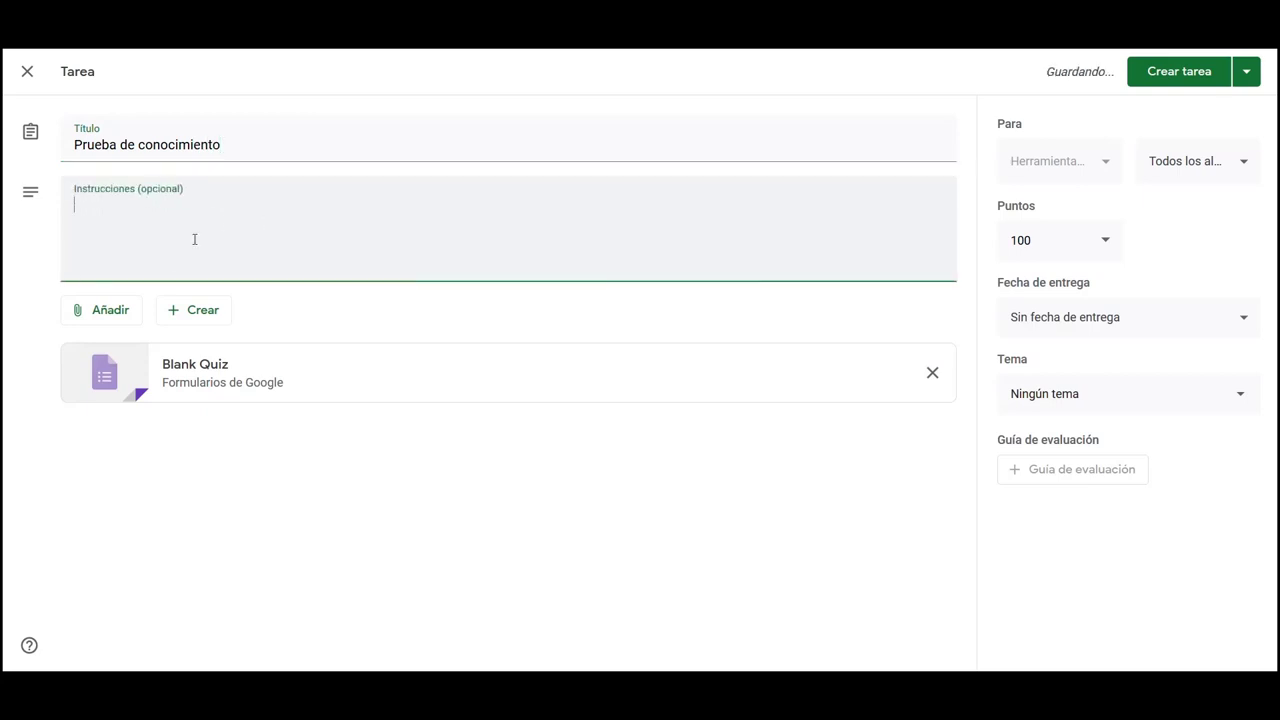
- Open the attached Blank Quiz form, dismiss its tip, and set the form description to "Responda las siguientes preguntas"
{"action": "left_click", "coordinate": [197, 370]}
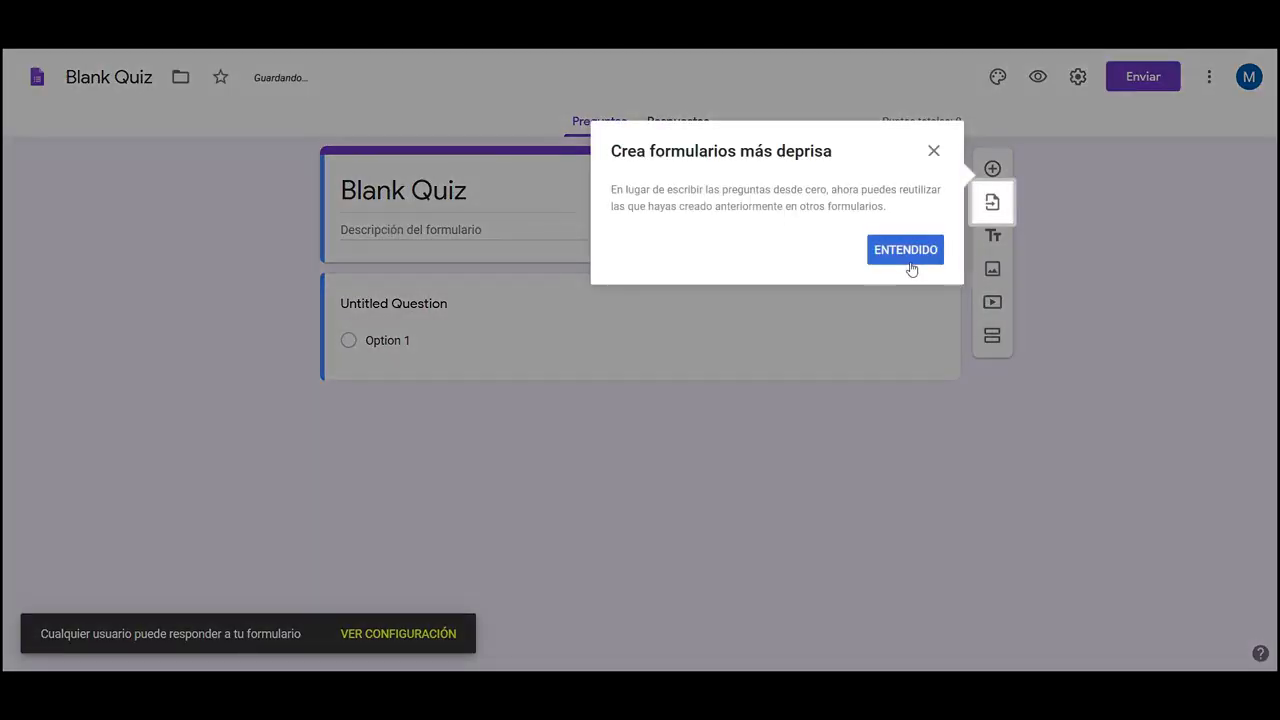
{"action": "left_click", "coordinate": [911, 262]}
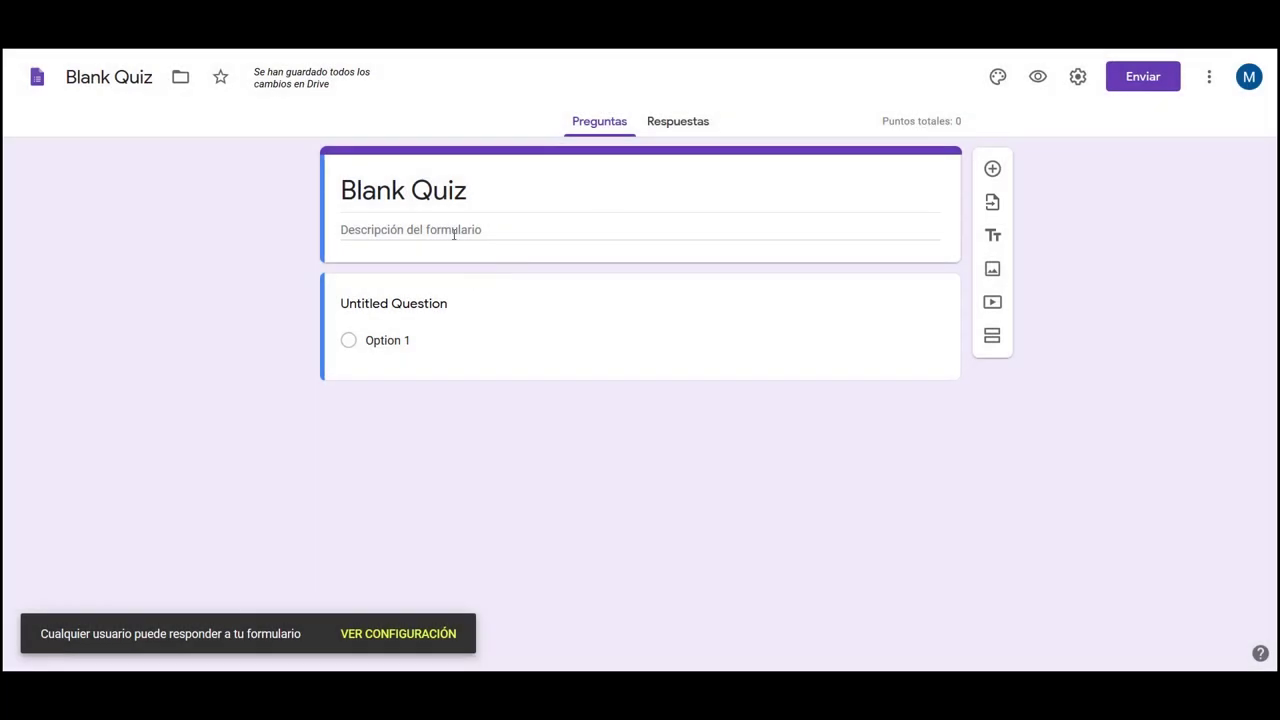
{"action": "left_click", "coordinate": [453, 234]}
{"action": "type", "text": "Respo"}
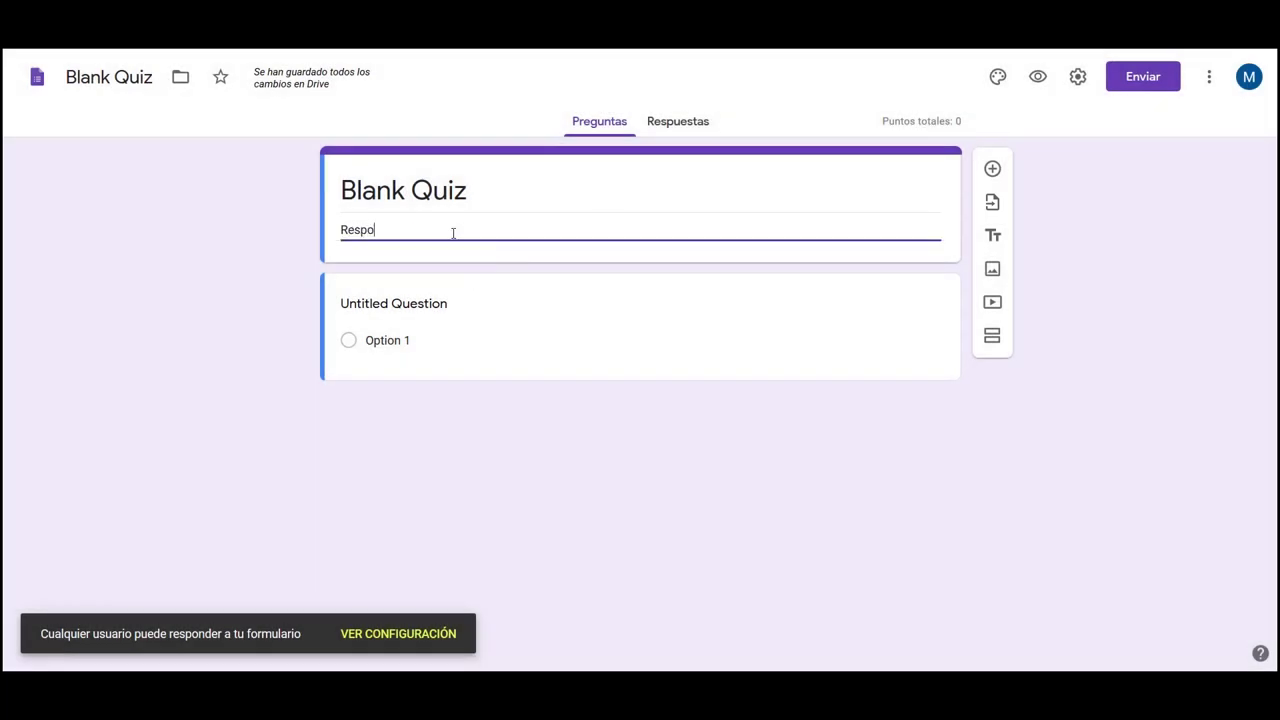
{"action": "type", "text": "nda las "}
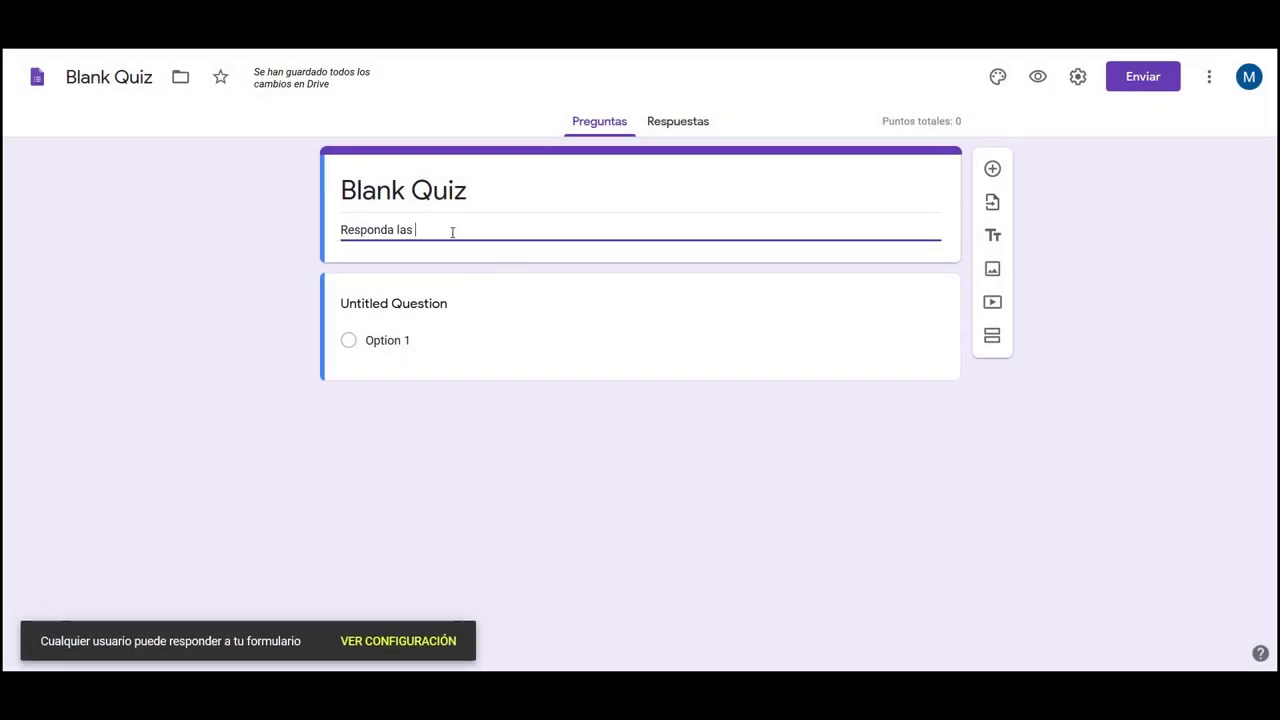
{"action": "type", "text": "siguientes pr"}
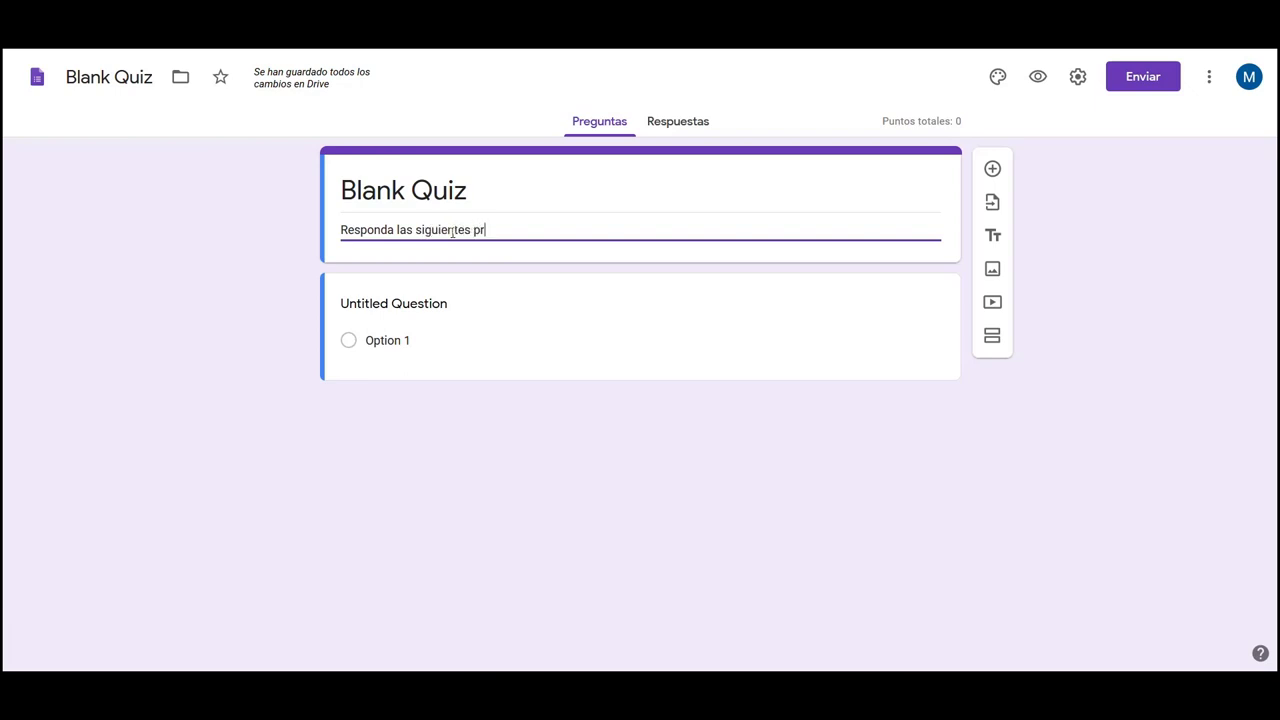
{"action": "type", "text": "eguntas"}
- Set the first question's text to "Pregunta 1" and its first answer option to "Alternativas A"
{"action": "left_click", "coordinate": [398, 303]}
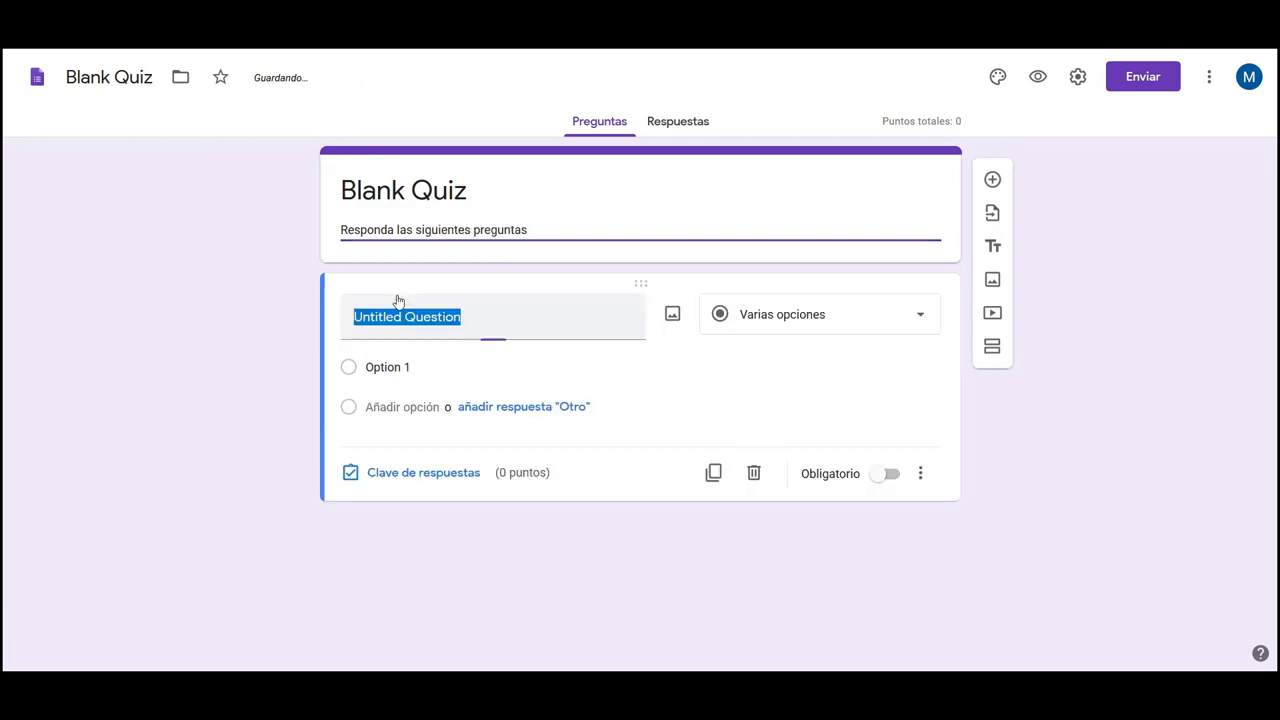
{"action": "type", "text": "Pregun"}
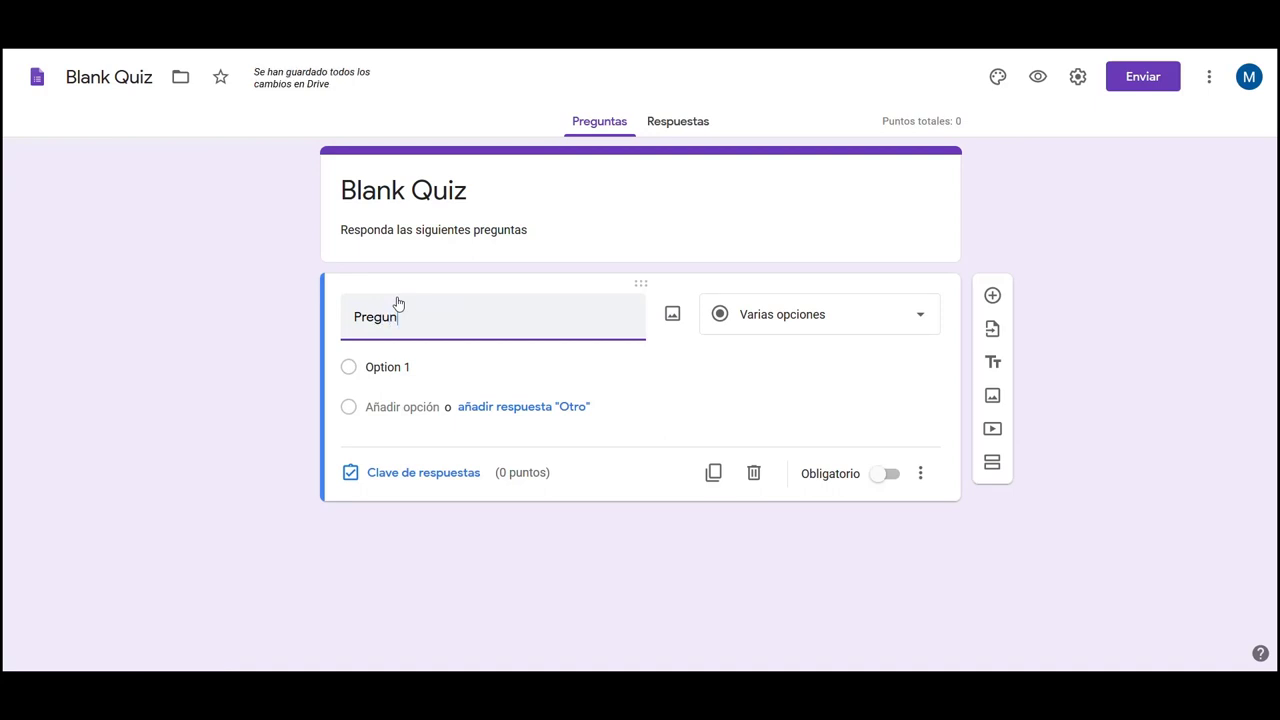
{"action": "type", "text": "ta 1"}
{"action": "left_click", "coordinate": [401, 366]}
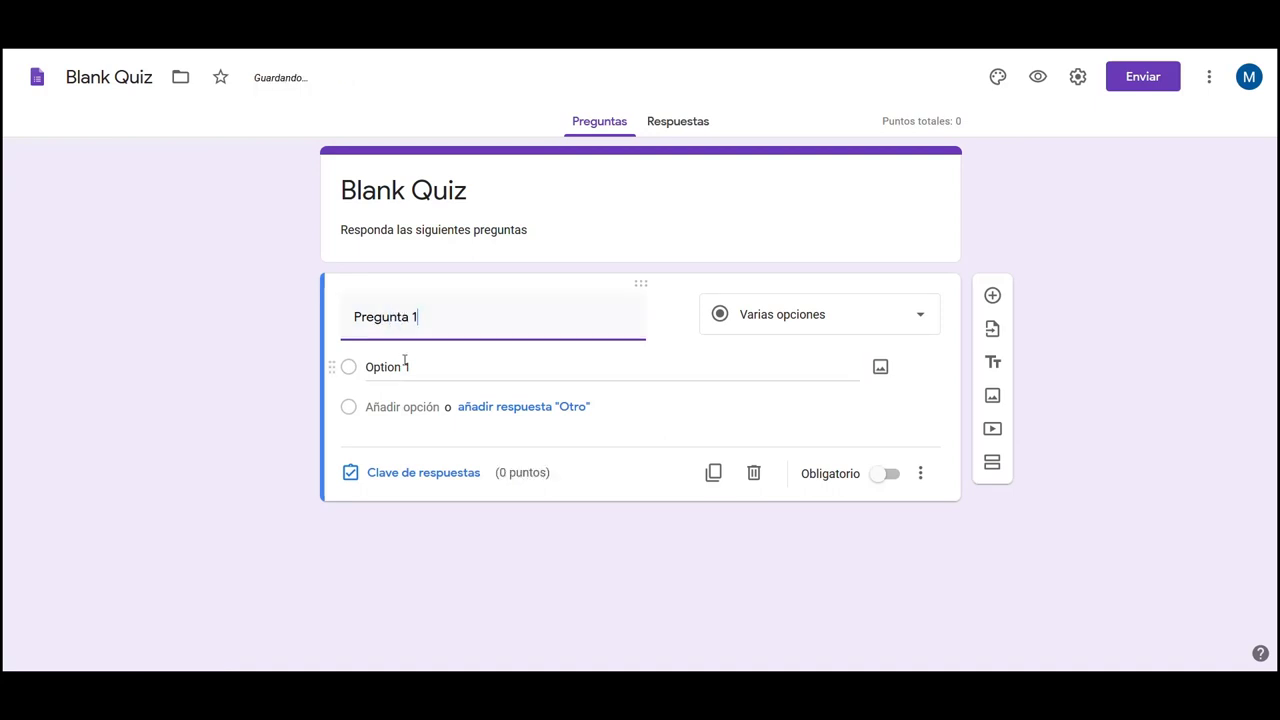
{"action": "type", "text": "Altern"}
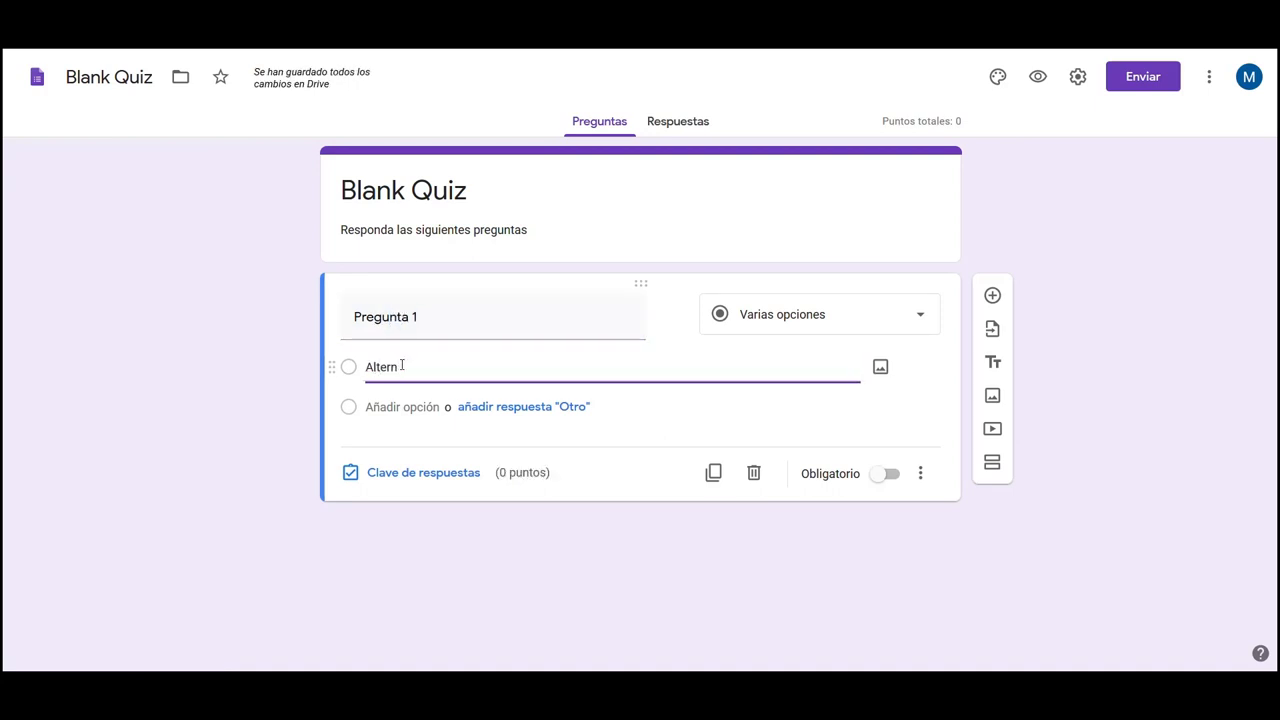
{"action": "type", "text": "ativas "}
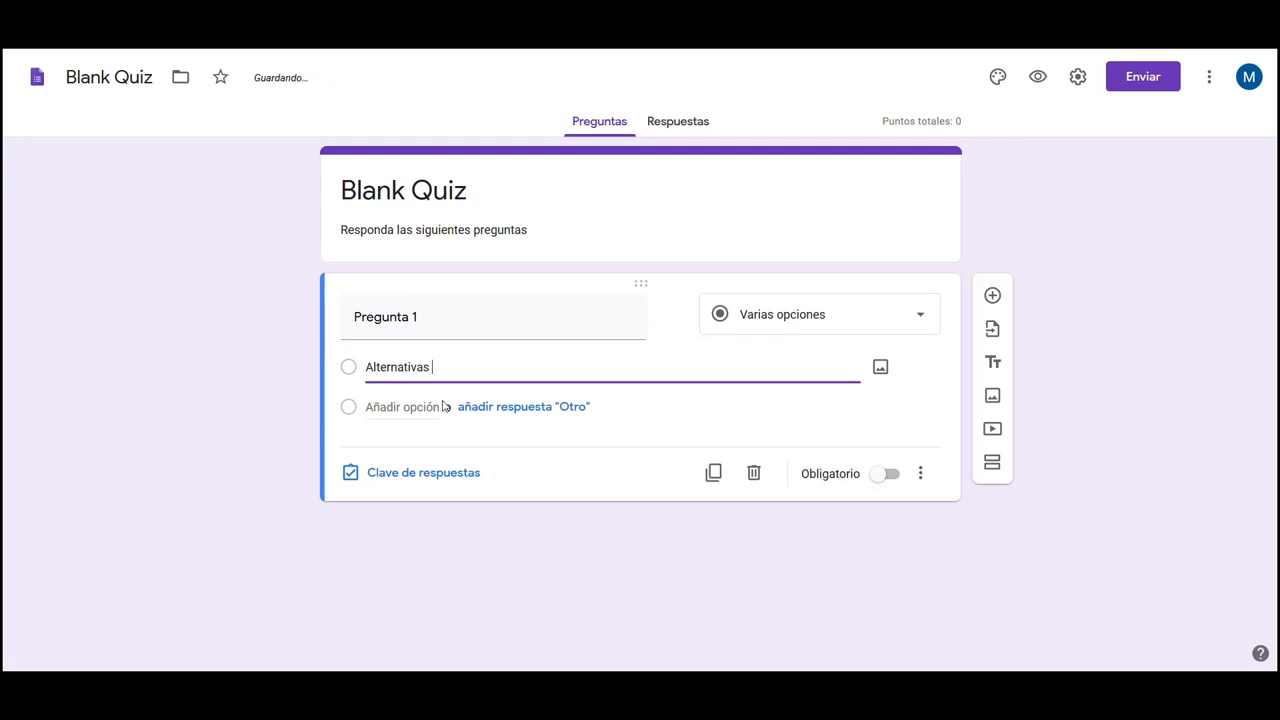
{"action": "type", "text": "A"}
- Add the answer options "Alternativas B" and "Alternativas C" to Pregunta 1, reusing the text of the first option
{"action": "left_click_drag", "start_coordinate": [460, 371], "coordinate": [364, 368]}
{"action": "key", "text": "ctrl+c"}
{"action": "left_click", "coordinate": [386, 400]}
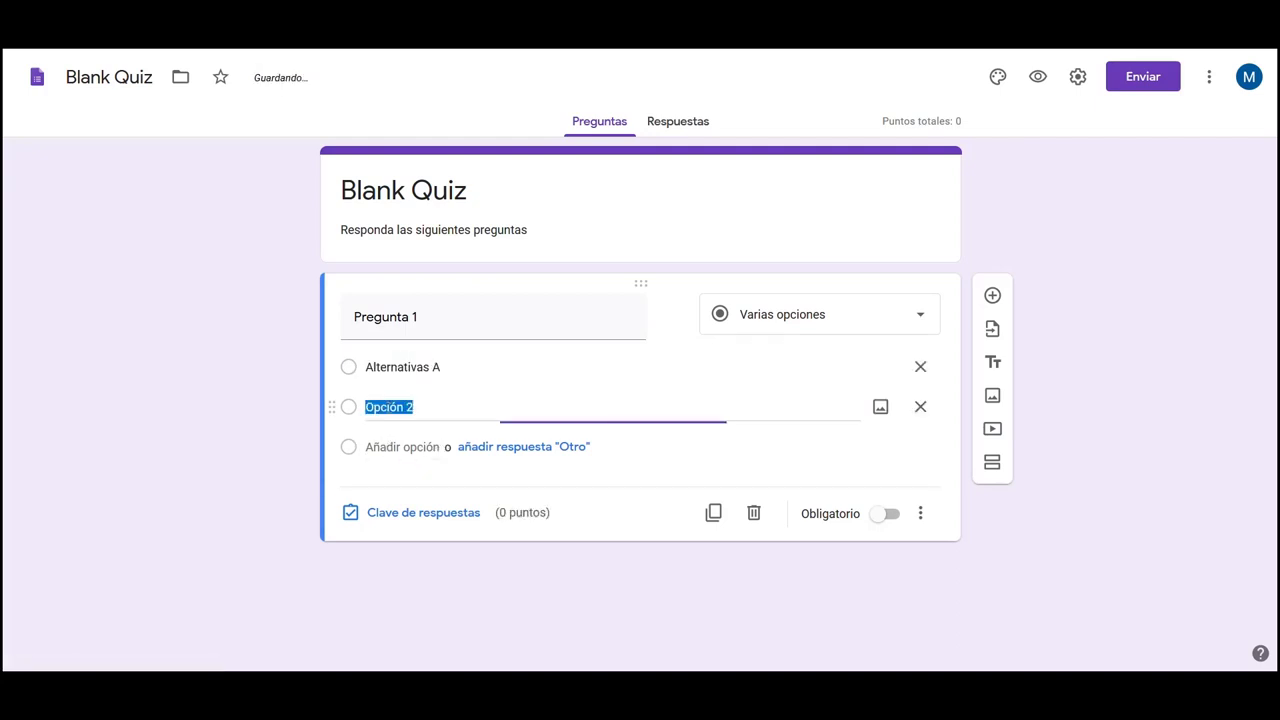
{"action": "key", "text": "ctrl+v"}
{"action": "key", "text": "BackSpace"}
{"action": "type", "text": "B"}
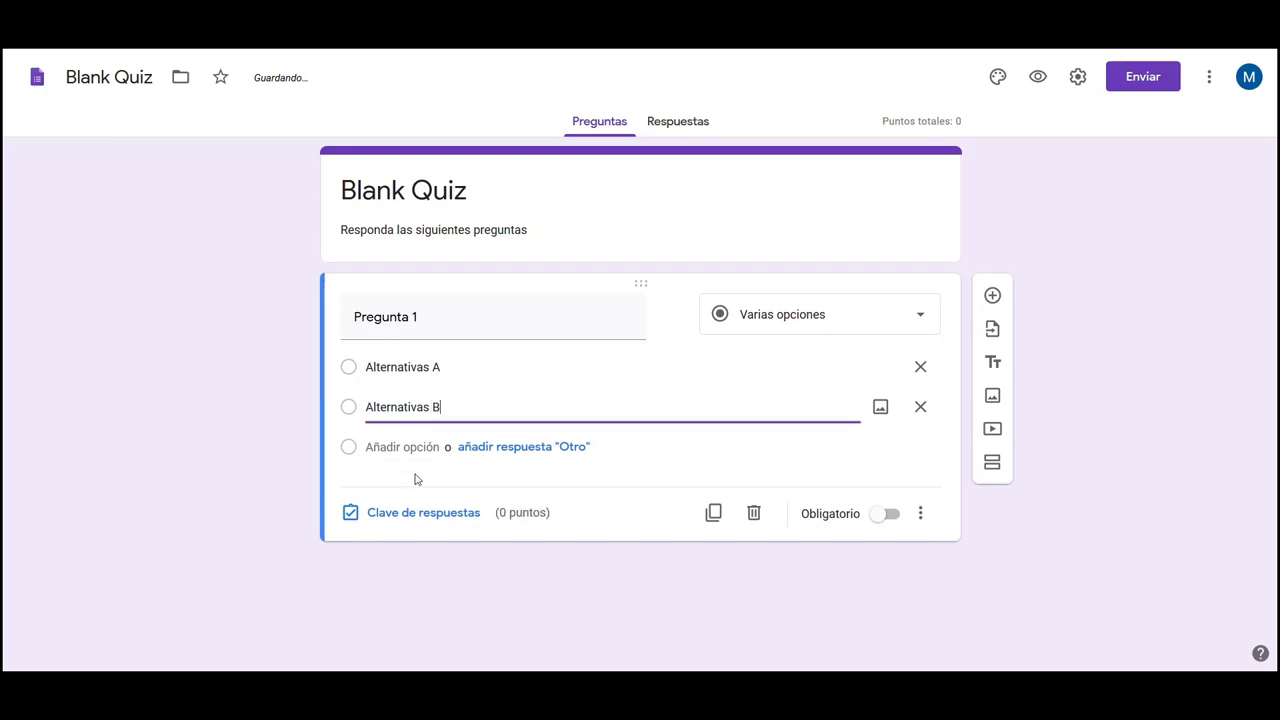
{"action": "left_click", "coordinate": [414, 447]}
{"action": "key", "text": "ctrl+v"}
{"action": "key", "text": "BackSpace"}
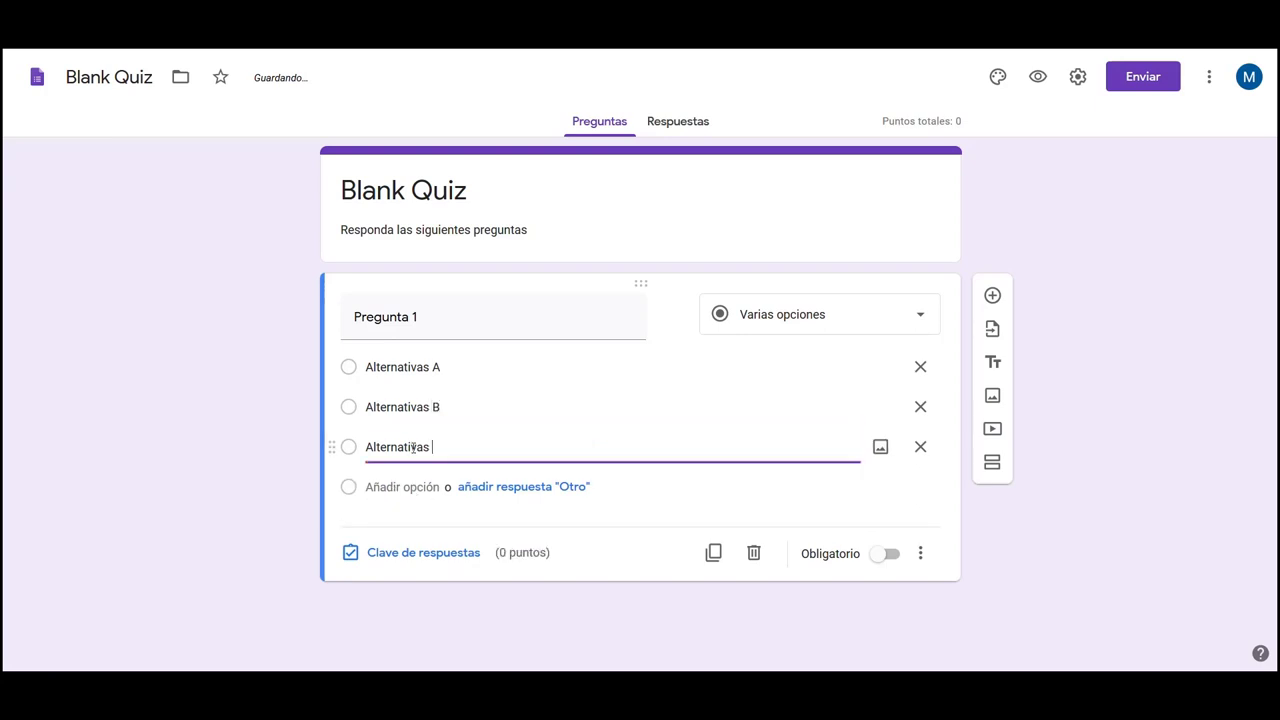
{"action": "type", "text": "C"}
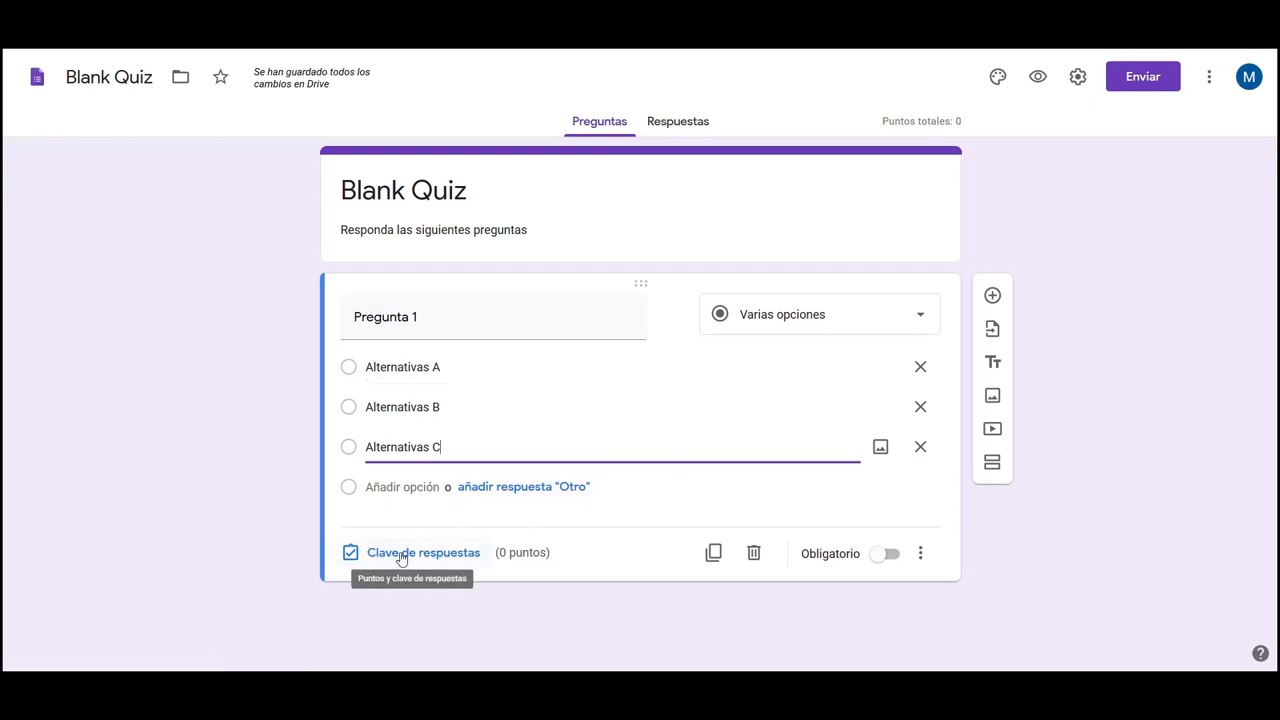
- In the answer key of Pregunta 1, mark "Alternativas B" as correct and set the question's value to 10 points
{"action": "left_click", "coordinate": [400, 558]}
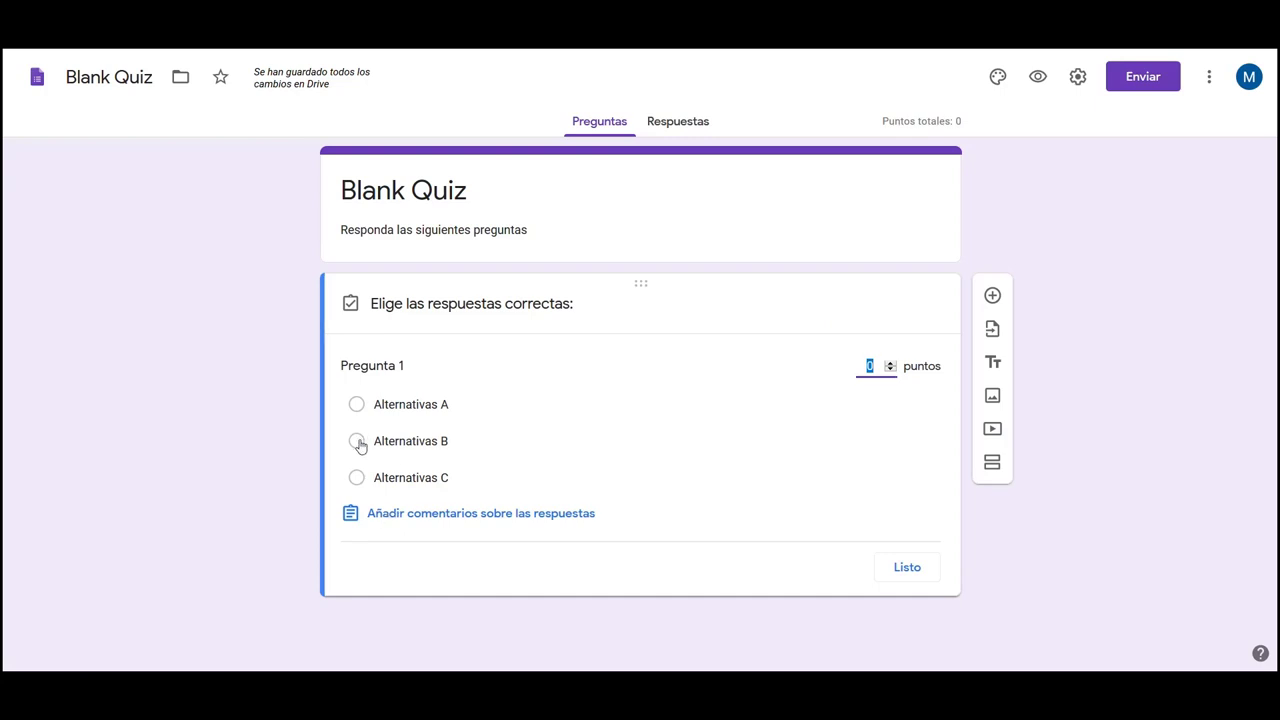
{"action": "left_click", "coordinate": [357, 442]}
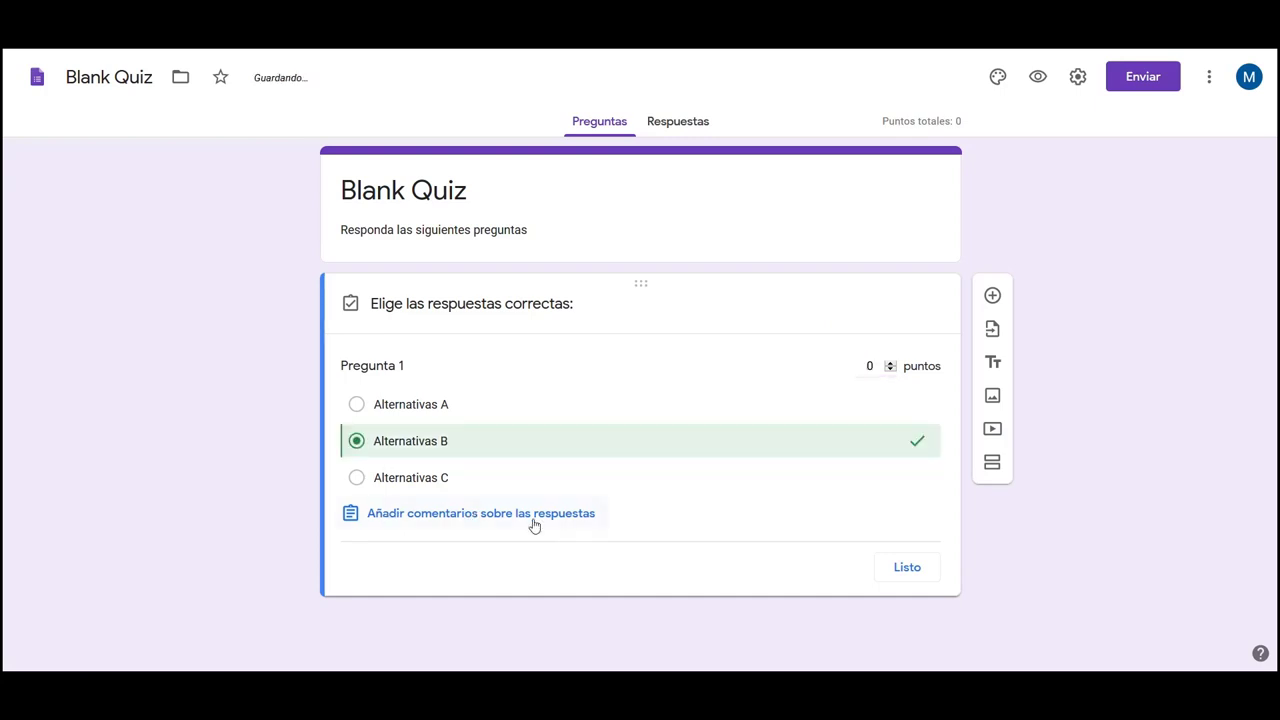
{"action": "left_click", "coordinate": [872, 367]}
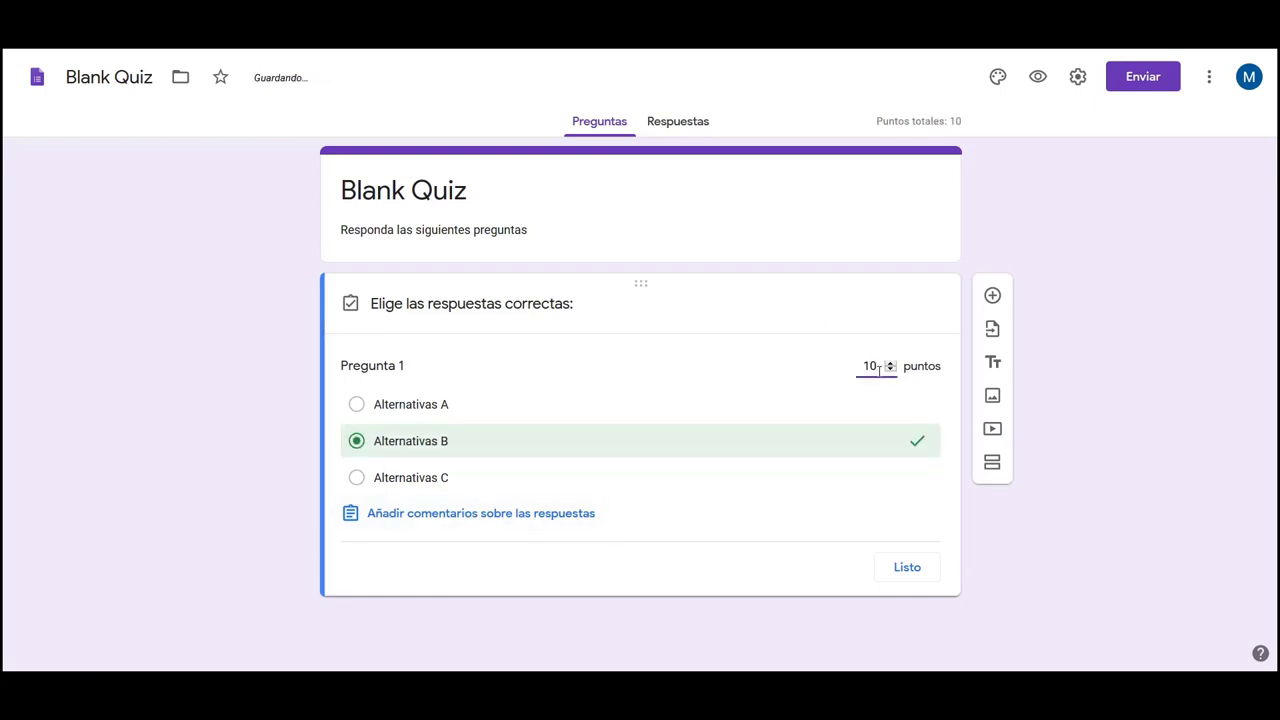
- Finish the answer key of Pregunta 1 and add a Respuesta corta question titled "Pregunta 2"
{"action": "left_click", "coordinate": [915, 572]}
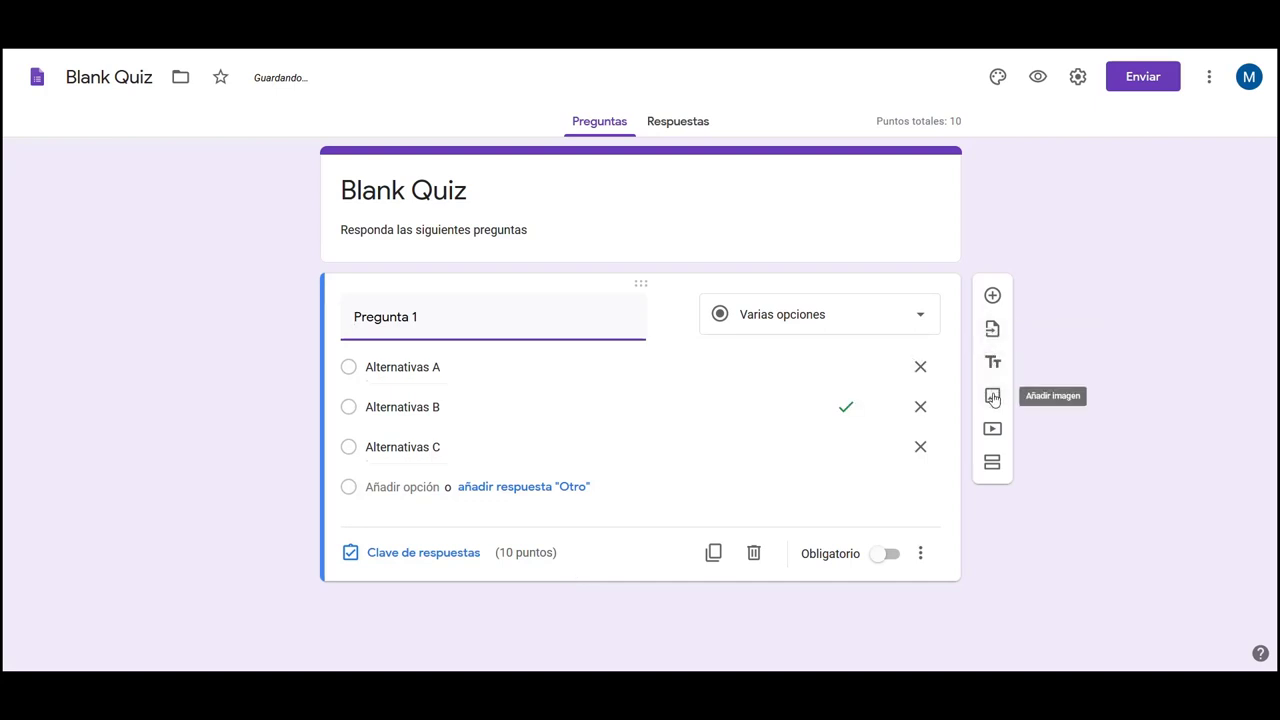
{"action": "left_click", "coordinate": [992, 295]}
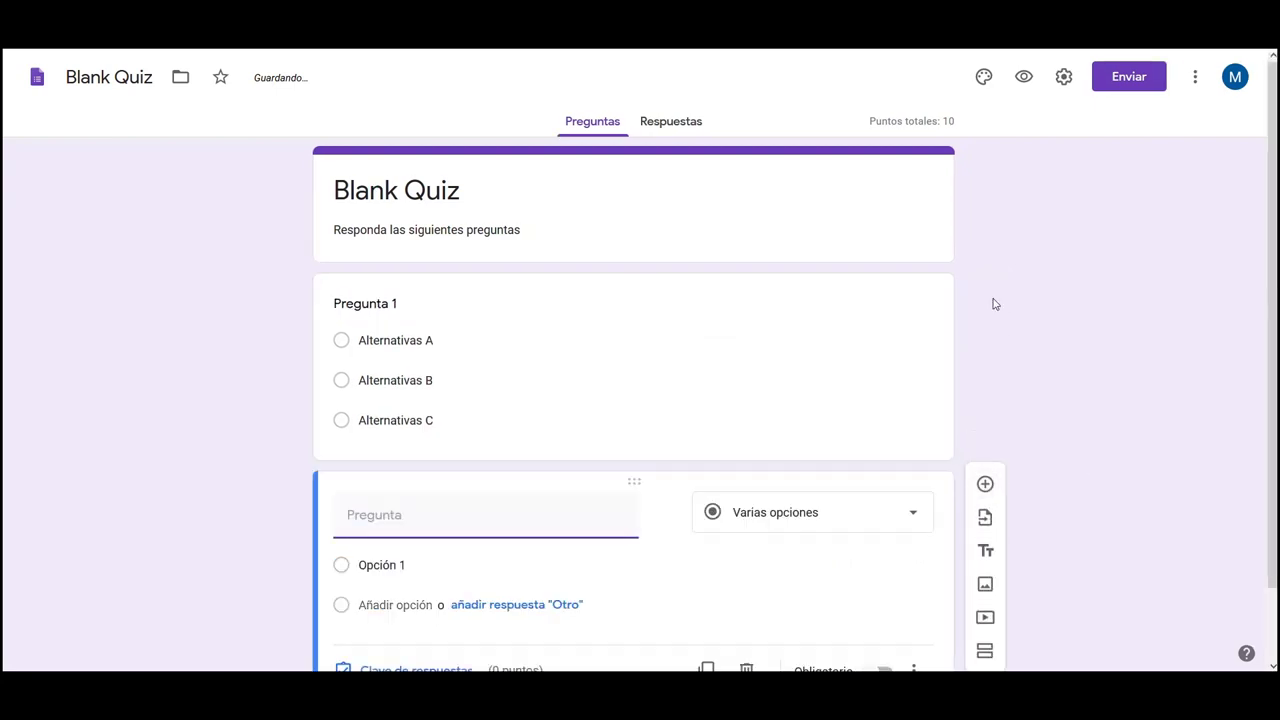
{"action": "type", "text": "Pre"}
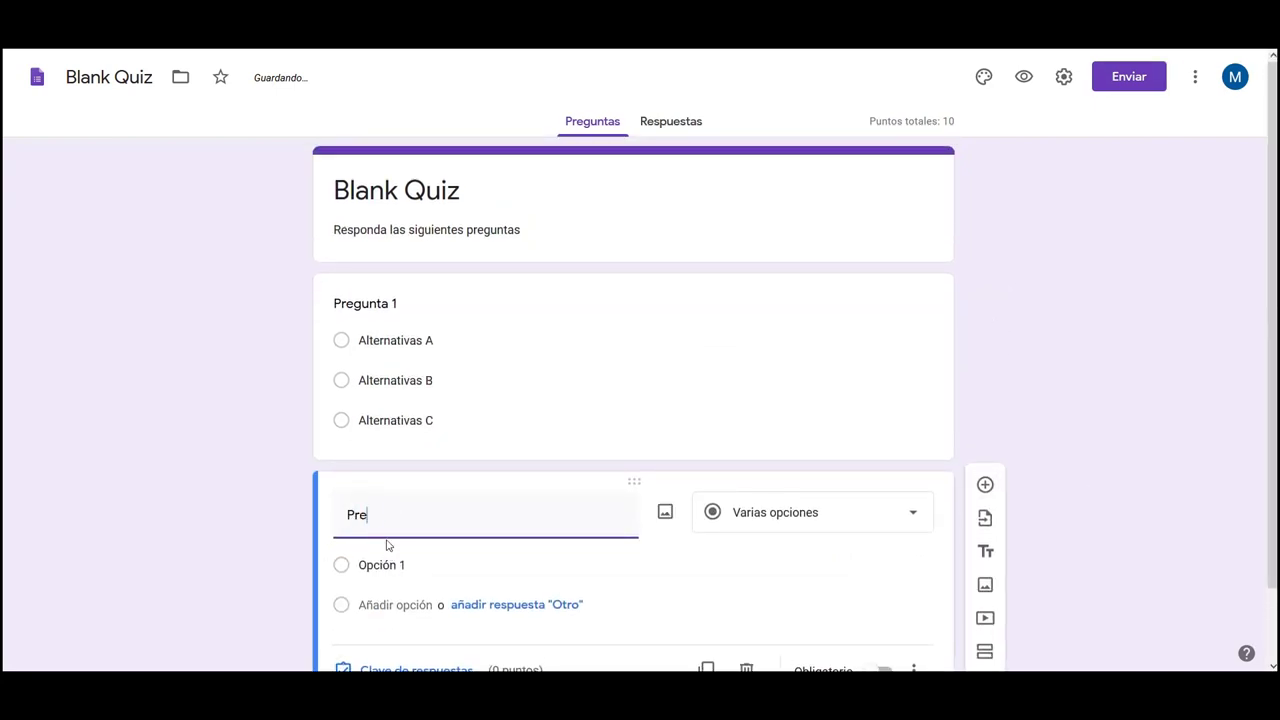
{"action": "type", "text": "gunta 2"}
{"action": "scroll", "coordinate": [450, 510], "scroll_direction": "down", "scroll_amount": 1}
{"action": "left_click", "coordinate": [829, 431]}
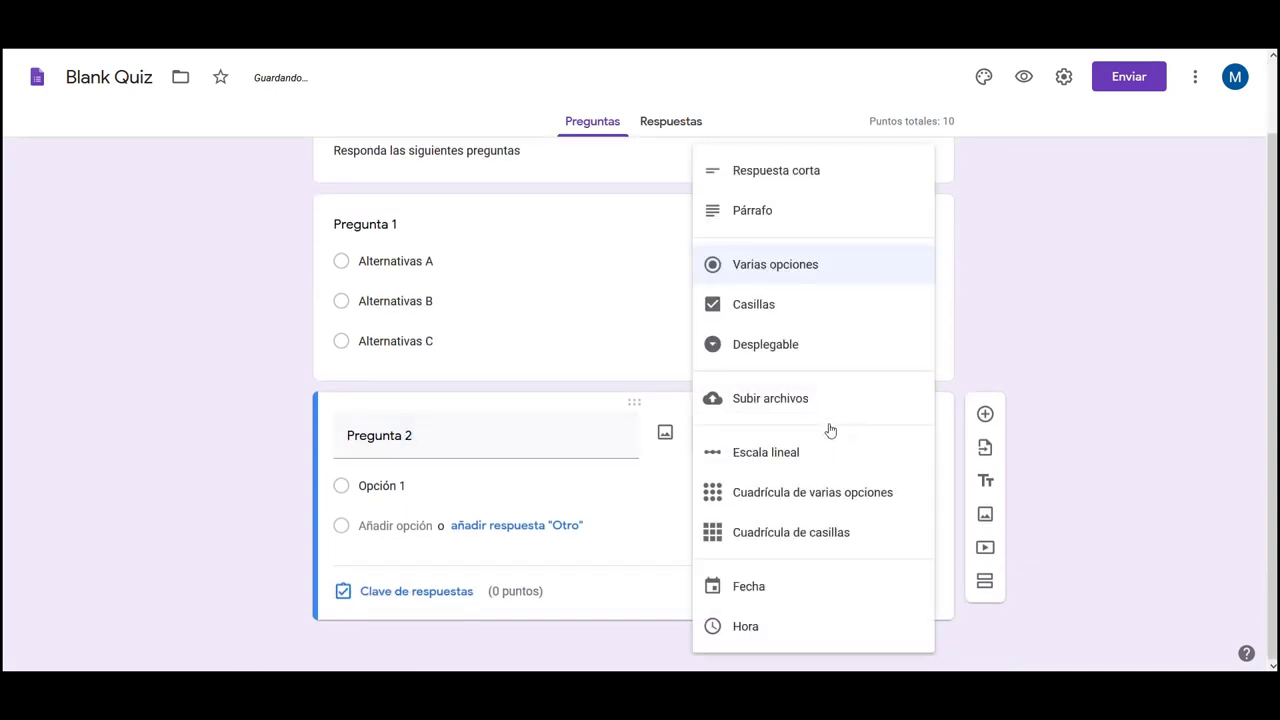
{"action": "left_click", "coordinate": [781, 175]}
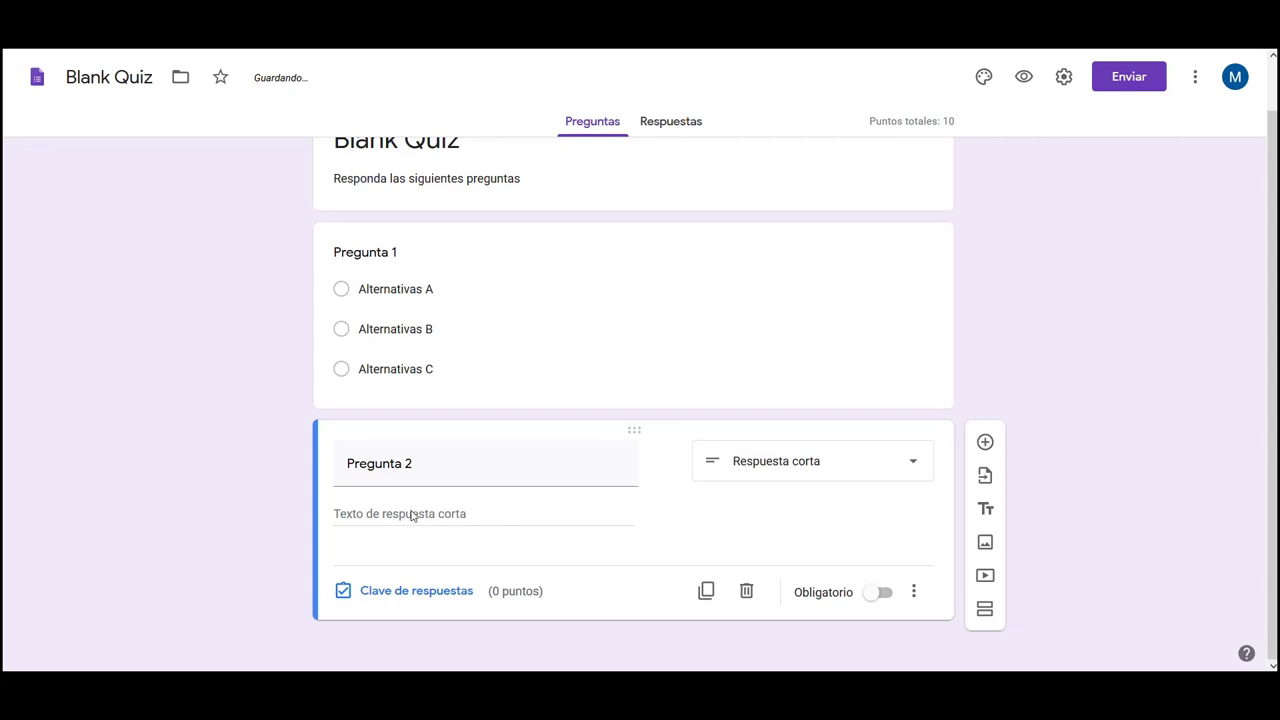
- Replace the second question's text with "El año de la Independencia del Perú fue:"
{"action": "left_click", "coordinate": [446, 464]}
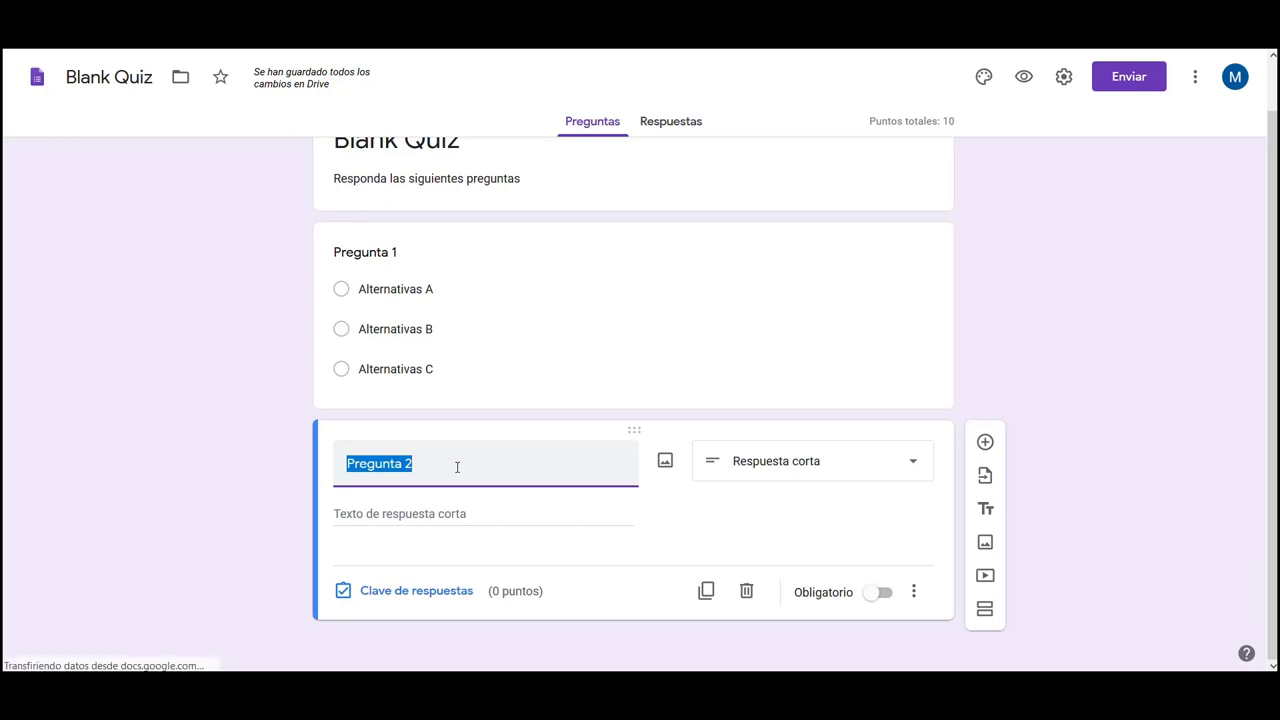
{"action": "type", "text": "L"}
{"action": "key", "text": "BackSpace"}
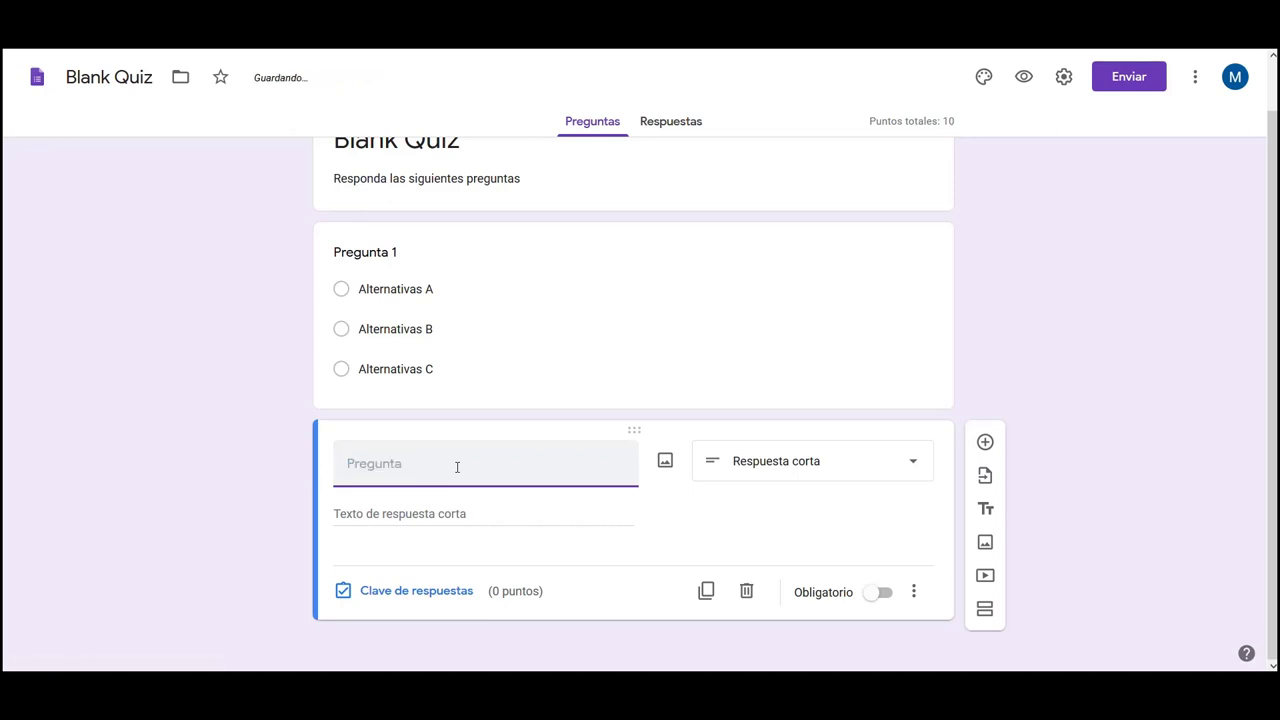
{"action": "type", "text": "LEI año"}
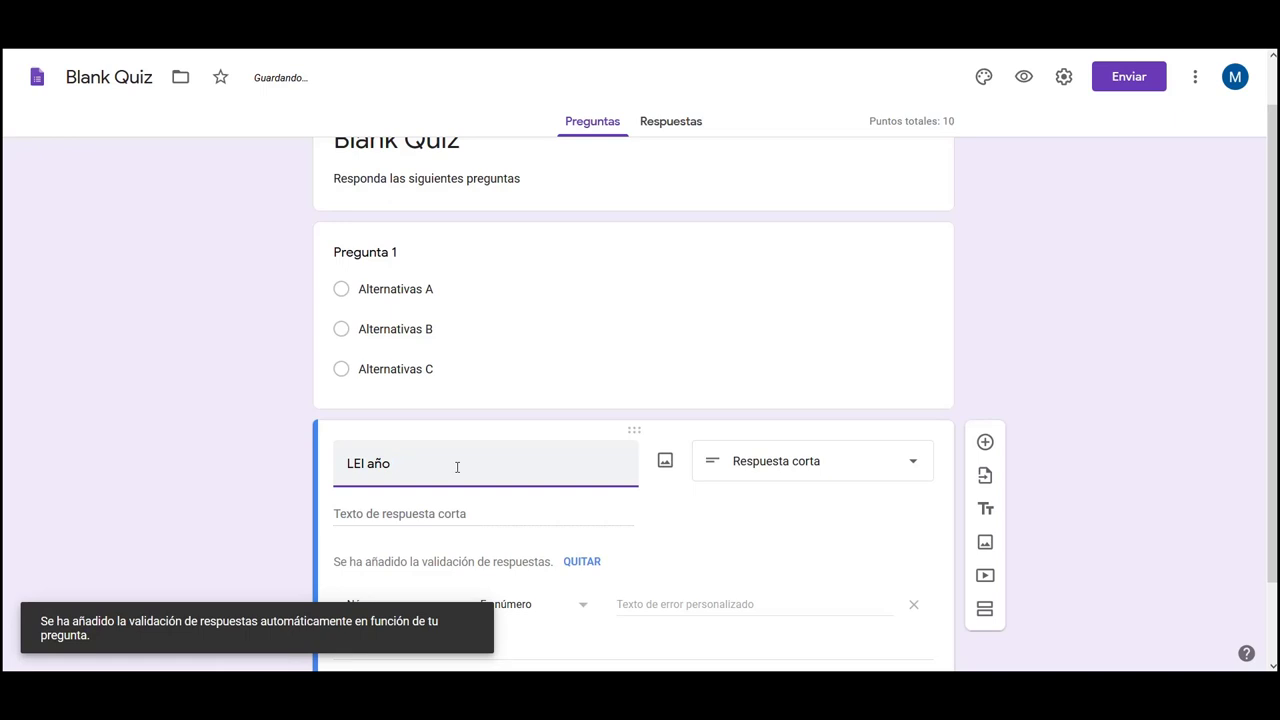
{"action": "key", "text": "BackSpace"}
{"action": "key", "text": "BackSpace"}
{"action": "key", "text": "BackSpace"}
{"action": "key", "text": "BackSpace"}
{"action": "key", "text": "BackSpace"}
{"action": "key", "text": "BackSpace"}
{"action": "key", "text": "BackSpace"}
{"action": "type", "text": "El ao"}
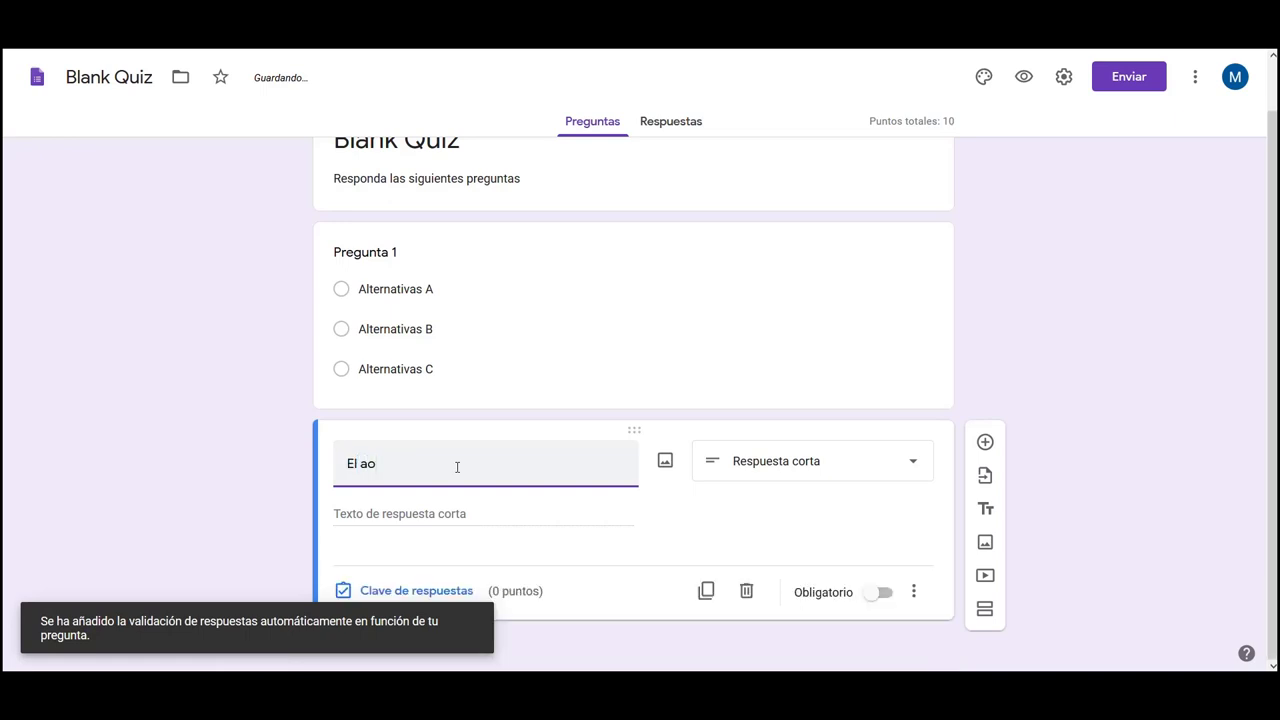
{"action": "key", "text": "BackSpace"}
{"action": "type", "text": "ño de il"}
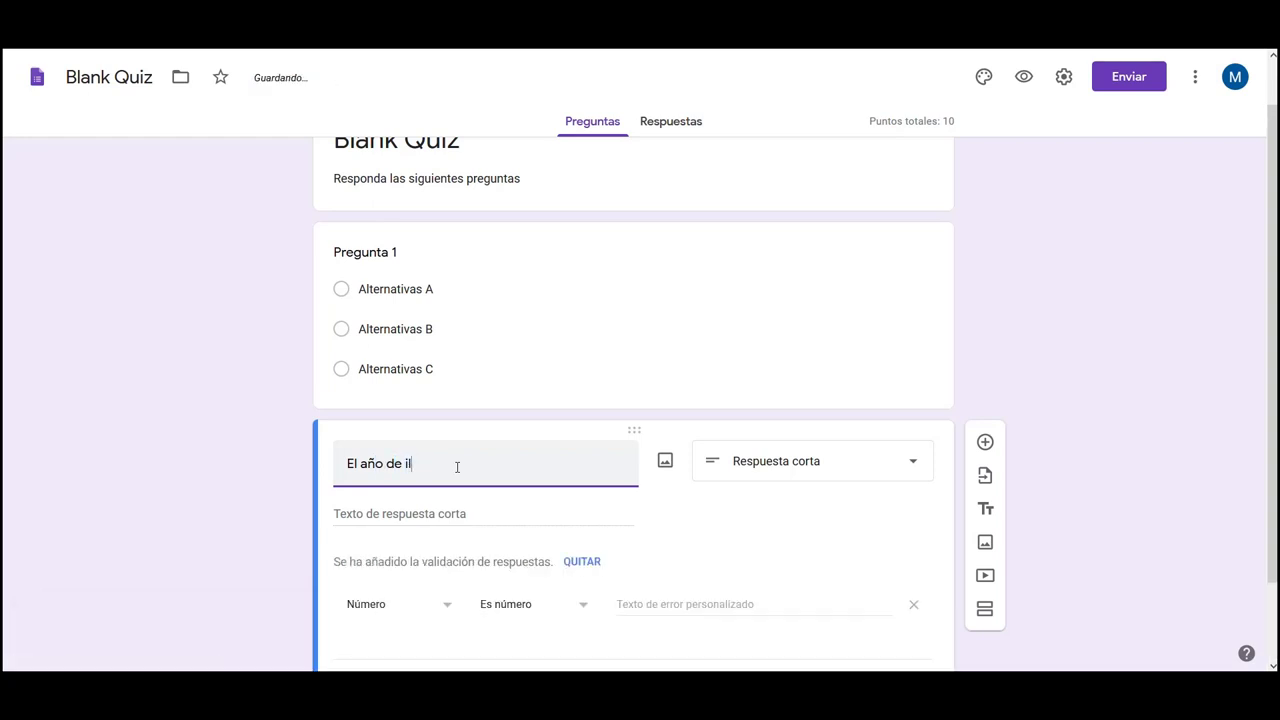
{"action": "type", "text": "a la Independi"}
{"action": "type", "text": "ú fue:"}
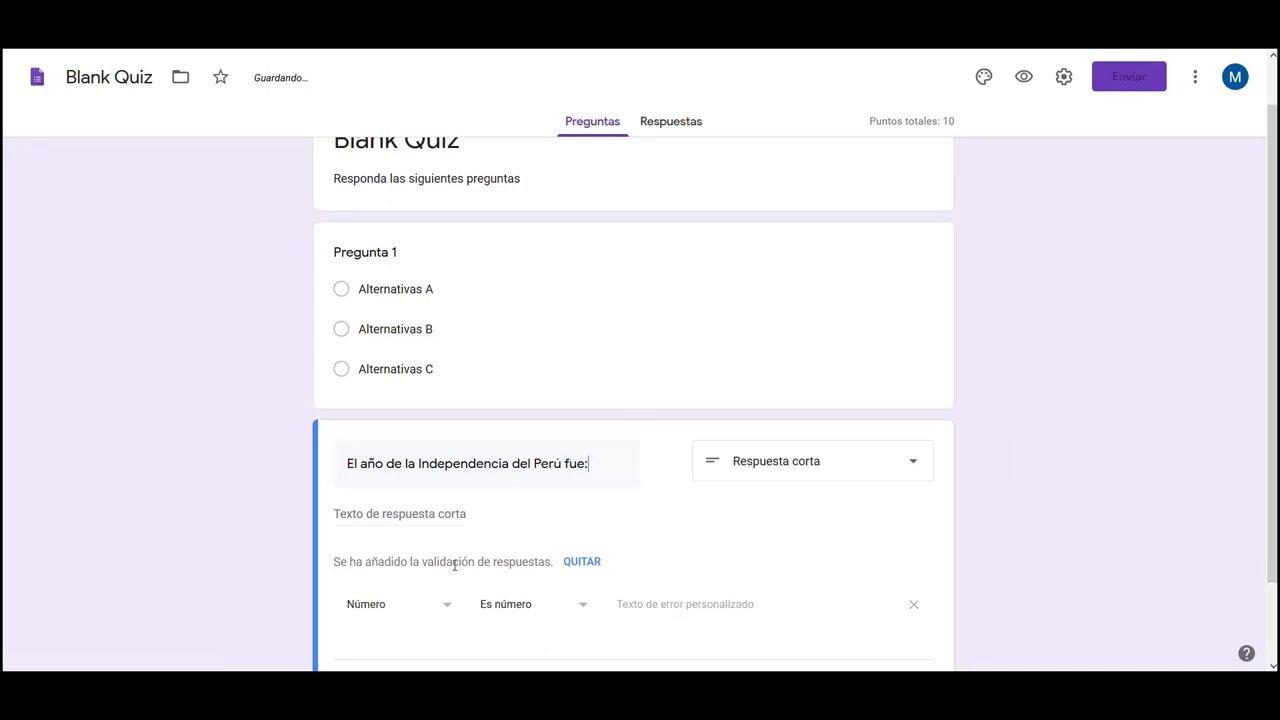
- In the answer key of the Independencia question, enter 1821 as the only correct answer and remove the empty extra answer
{"action": "scroll", "coordinate": [436, 517], "scroll_direction": "down", "scroll_amount": 1}
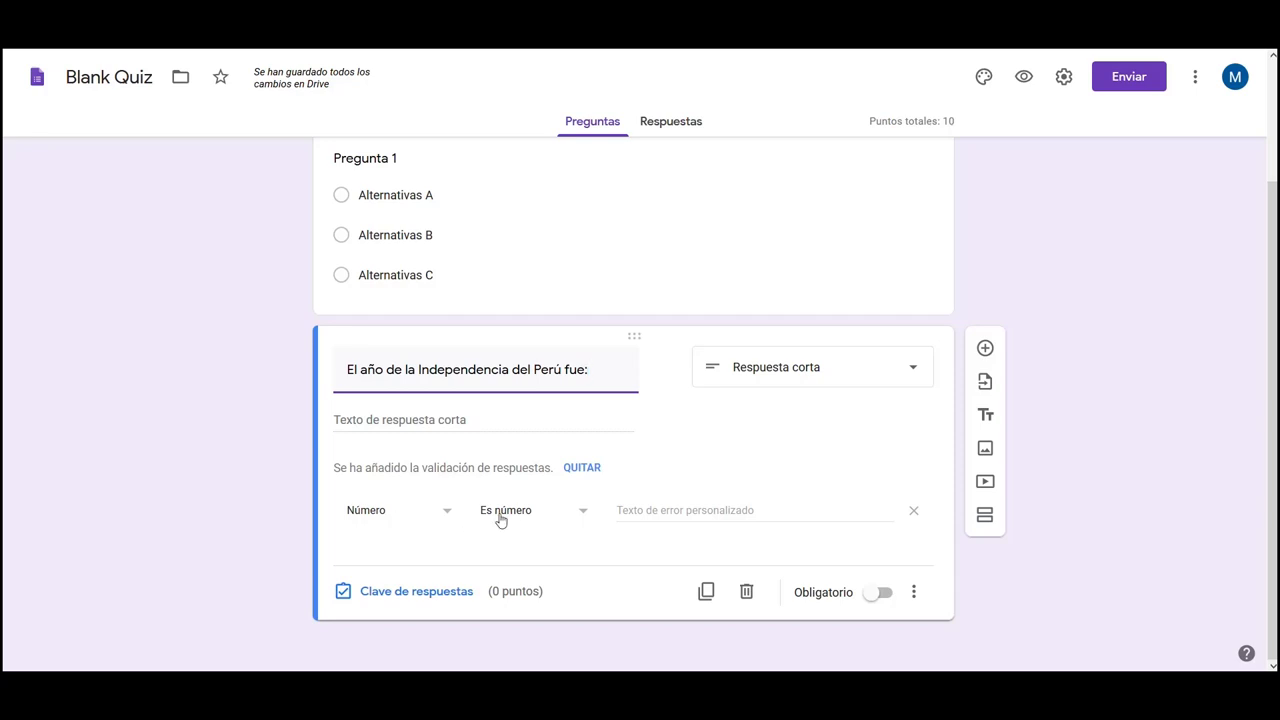
{"action": "left_click", "coordinate": [640, 546]}
{"action": "left_click", "coordinate": [366, 592]}
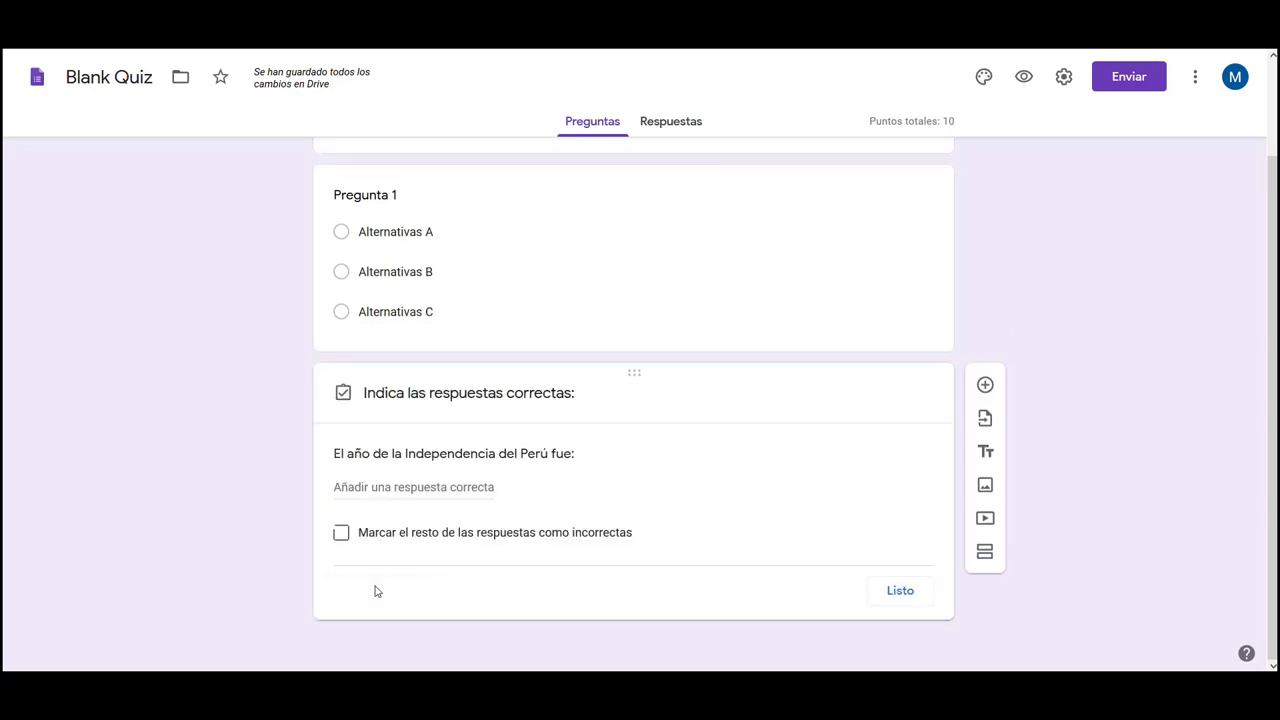
{"action": "left_click", "coordinate": [383, 489]}
{"action": "type", "text": "1821"}
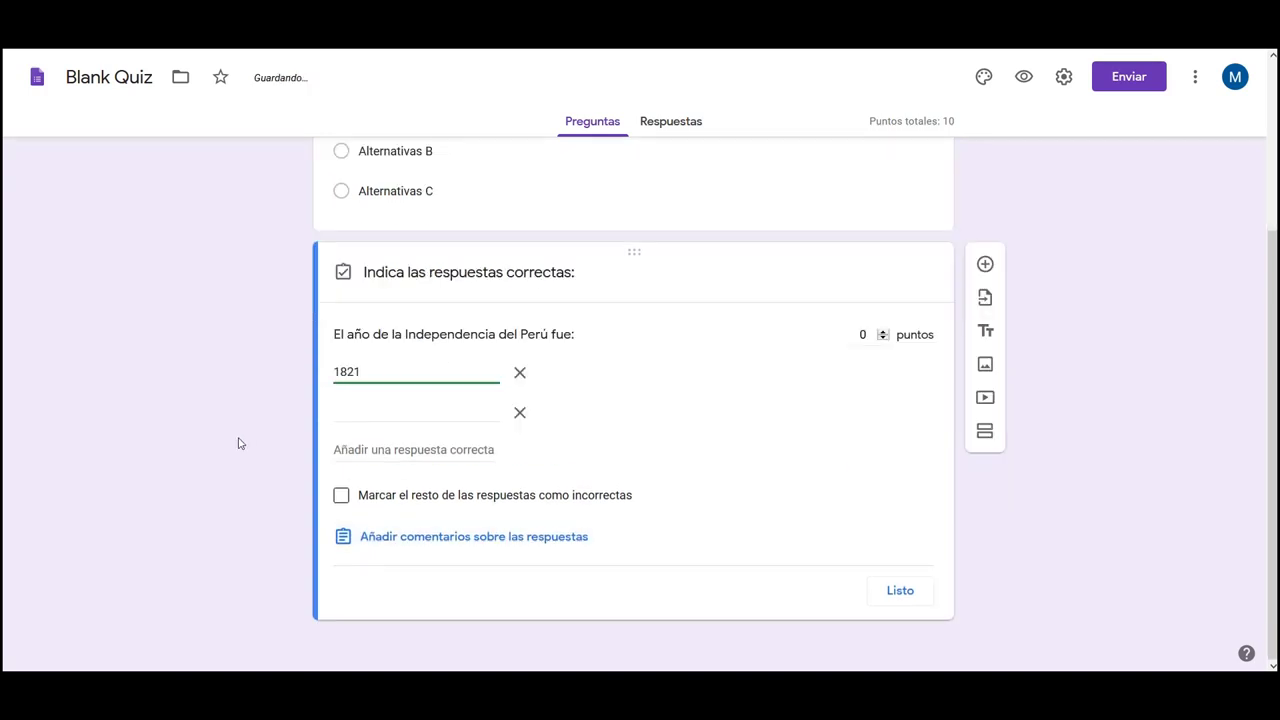
{"action": "left_click", "coordinate": [241, 444]}
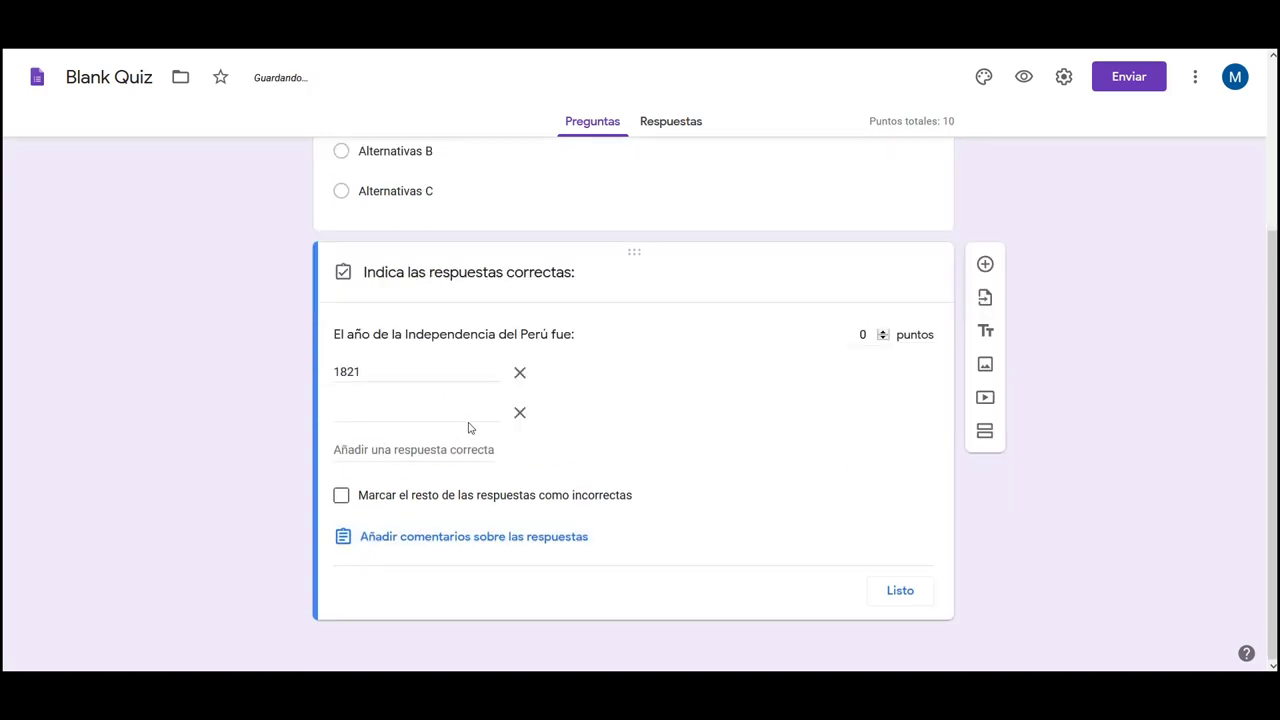
{"action": "left_click", "coordinate": [520, 416]}
{"action": "left_click", "coordinate": [206, 463]}
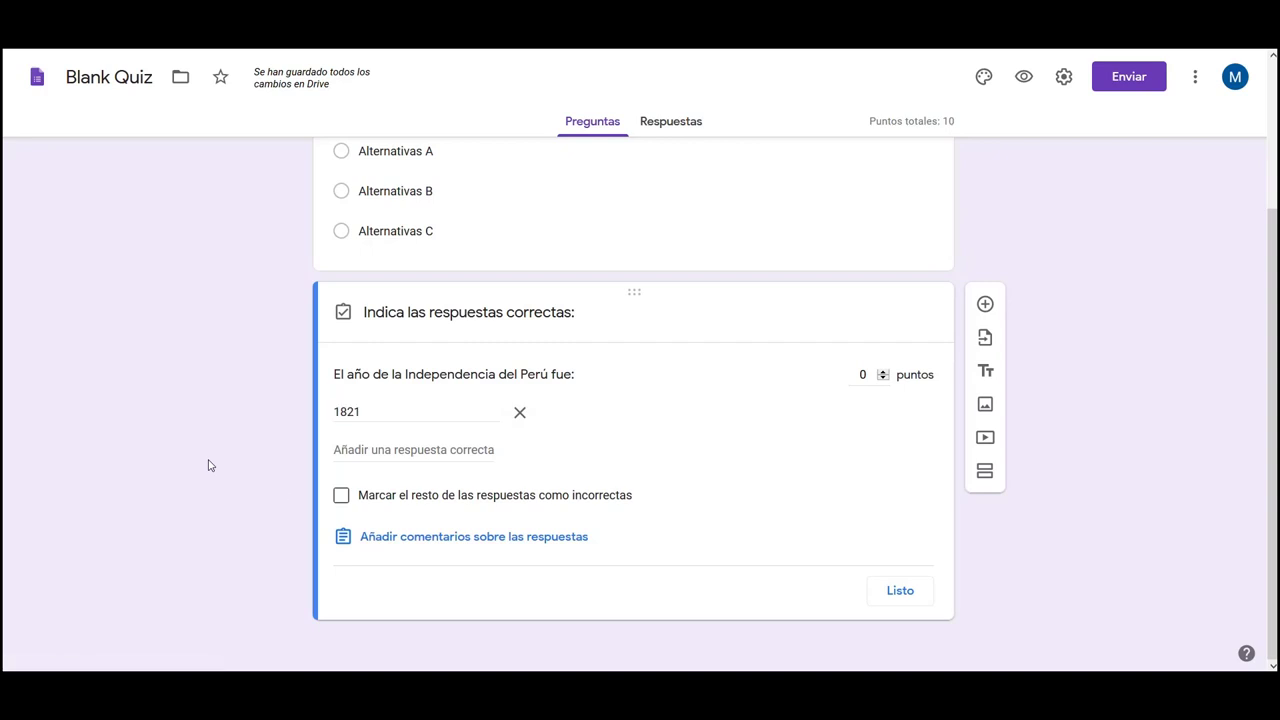
- Mark all other answers to the Independencia question as incorrect and set its value to 10 points
{"action": "left_click", "coordinate": [346, 504]}
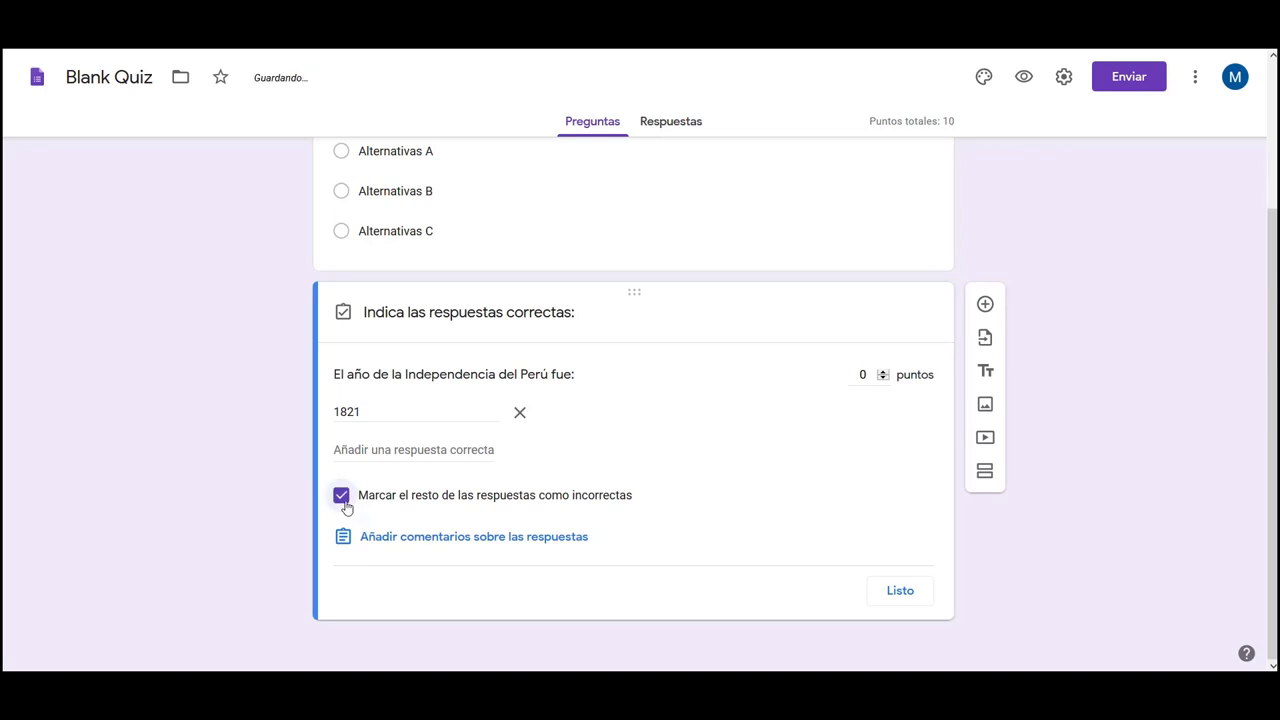
{"action": "left_click", "coordinate": [865, 372]}
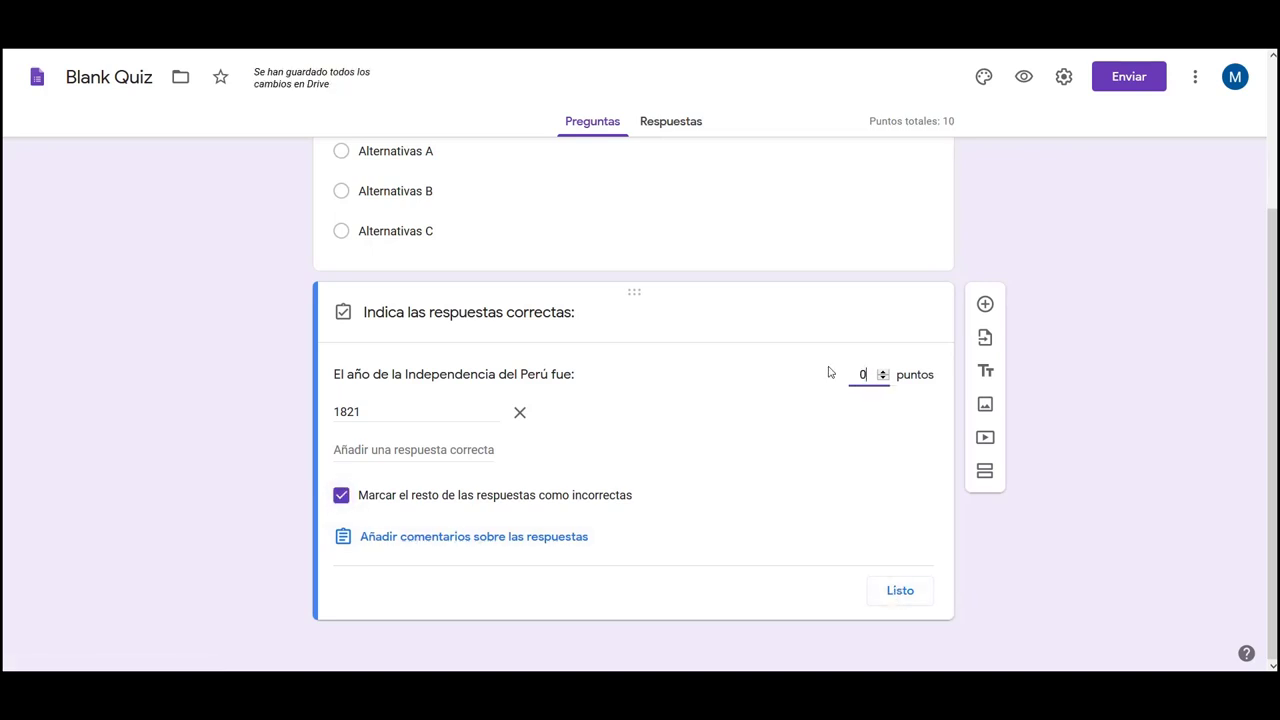
{"action": "type", "text": "10"}
{"action": "left_click", "coordinate": [897, 592]}
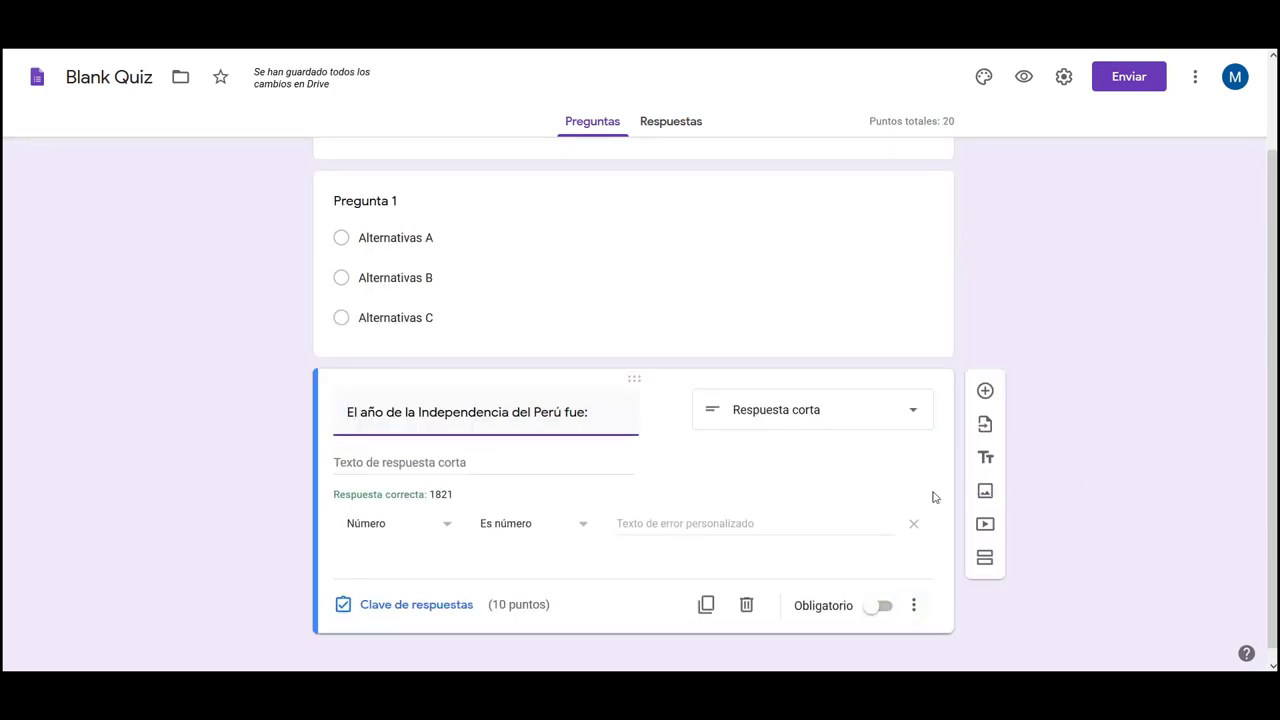
- Submit a test response in the quiz preview with "Alternativas A" and "1821", and view its score
{"action": "scroll", "coordinate": [827, 453], "scroll_direction": "up", "scroll_amount": 1}
{"action": "scroll", "coordinate": [827, 453], "scroll_direction": "down", "scroll_amount": 1}
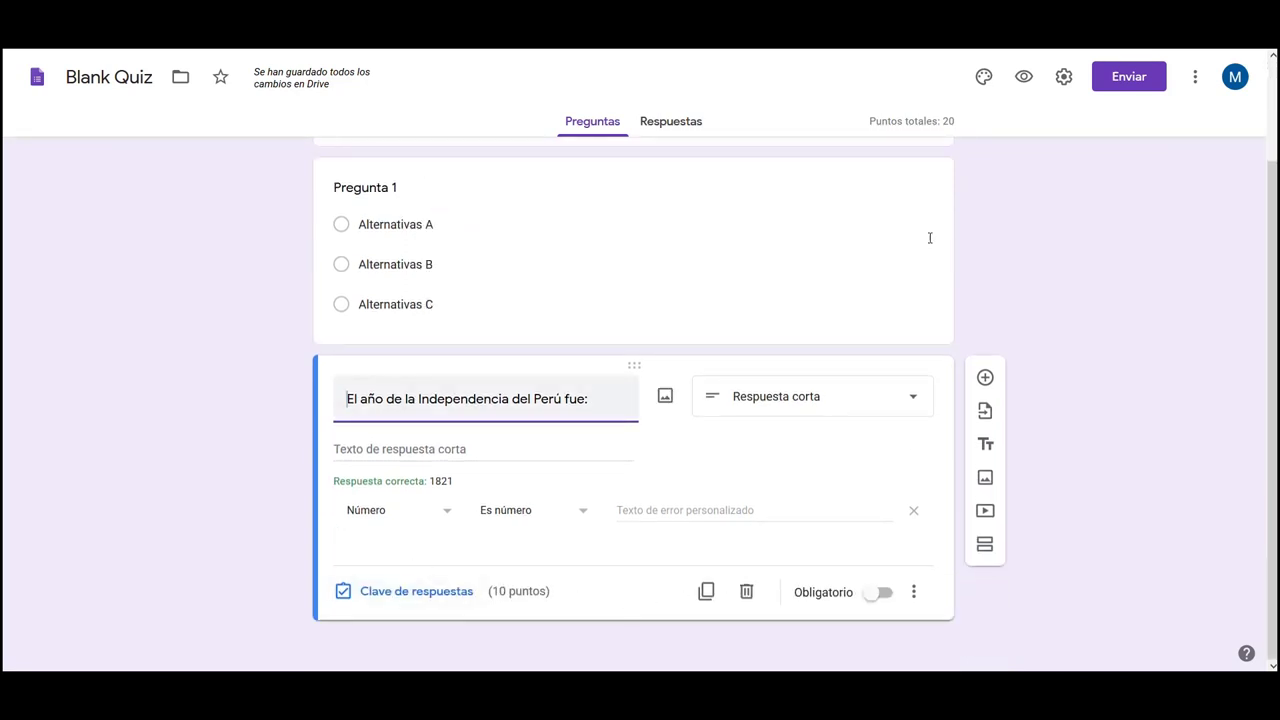
{"action": "left_click", "coordinate": [1023, 78]}
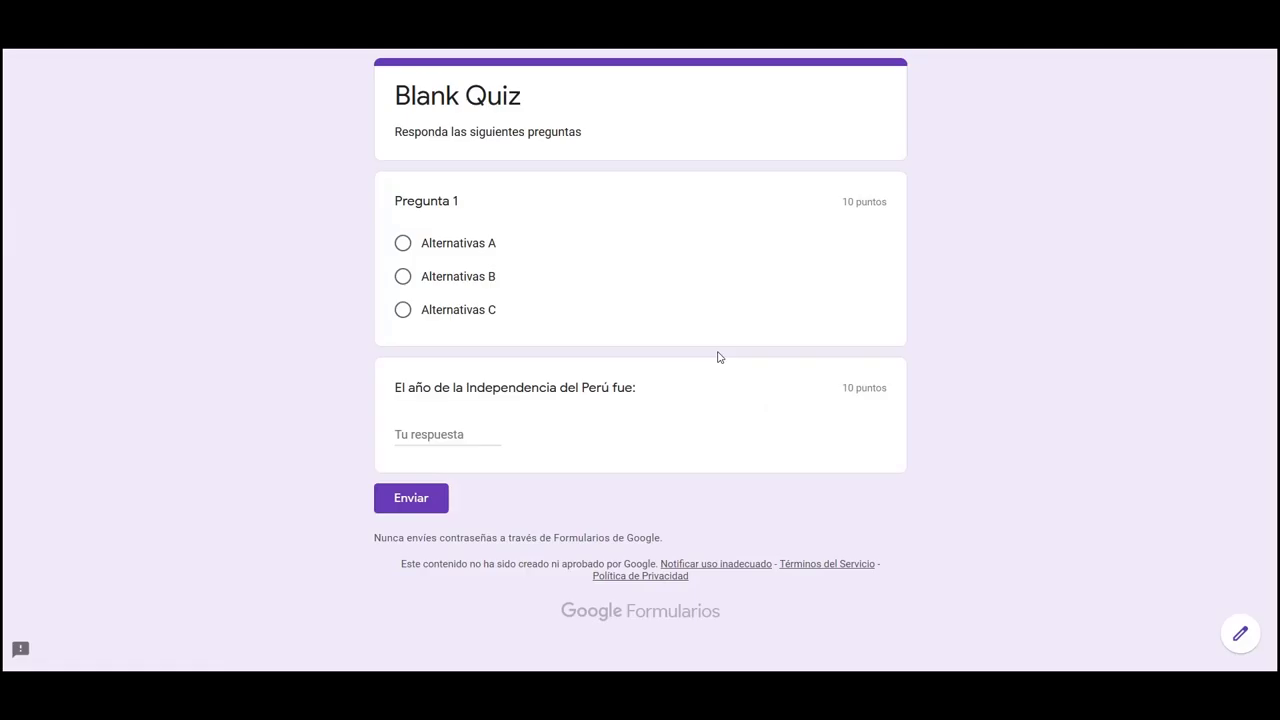
{"action": "left_click", "coordinate": [405, 243]}
{"action": "left_click", "coordinate": [431, 460]}
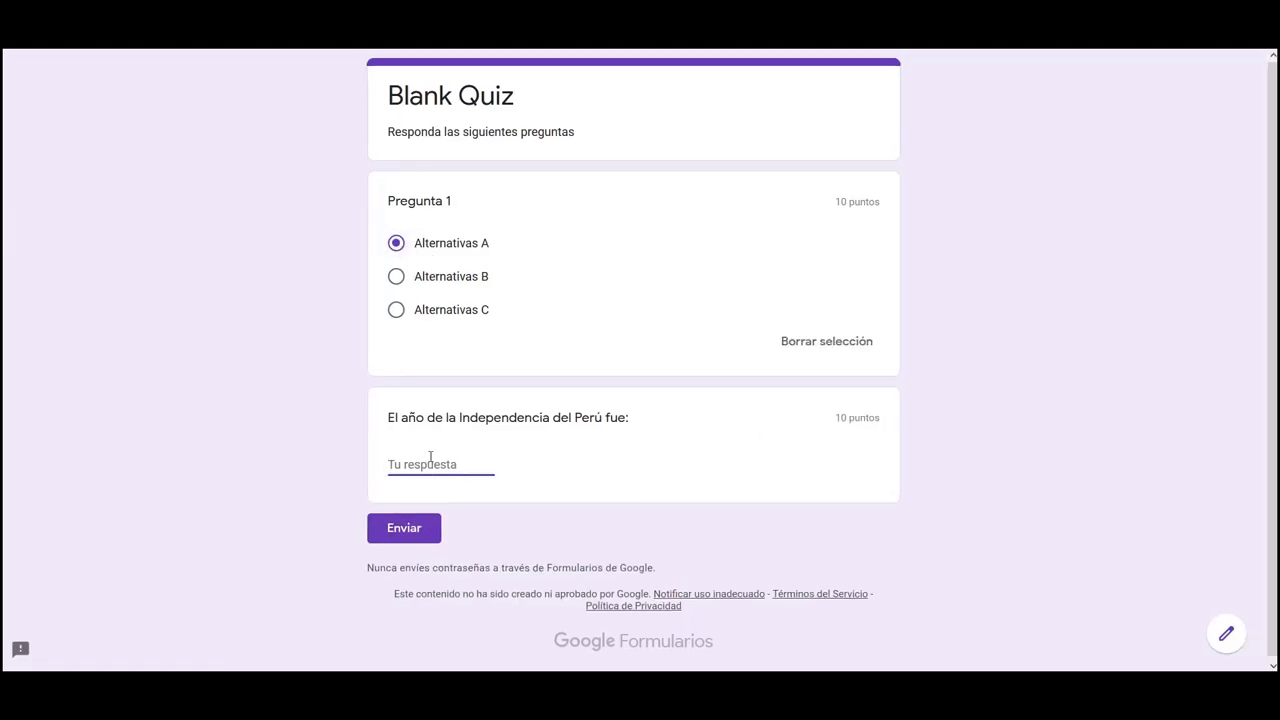
{"action": "type", "text": "1821"}
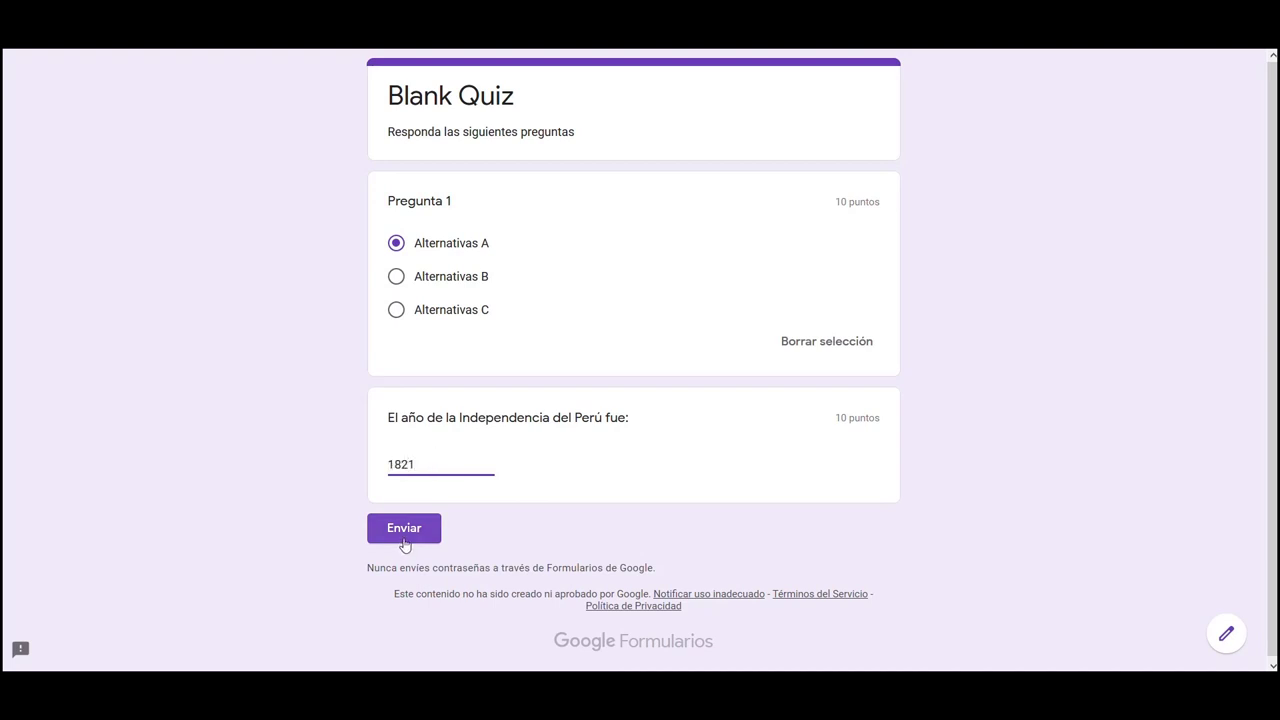
{"action": "left_click", "coordinate": [405, 540]}
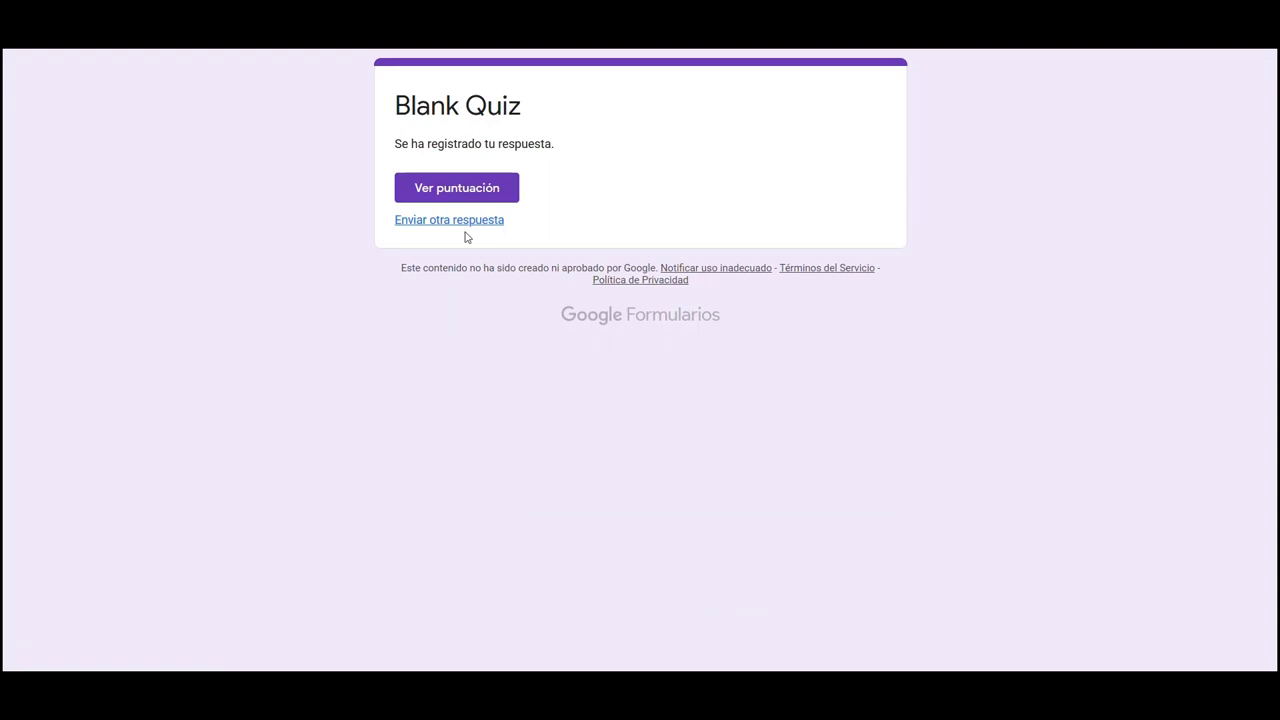
{"action": "left_click", "coordinate": [457, 193]}
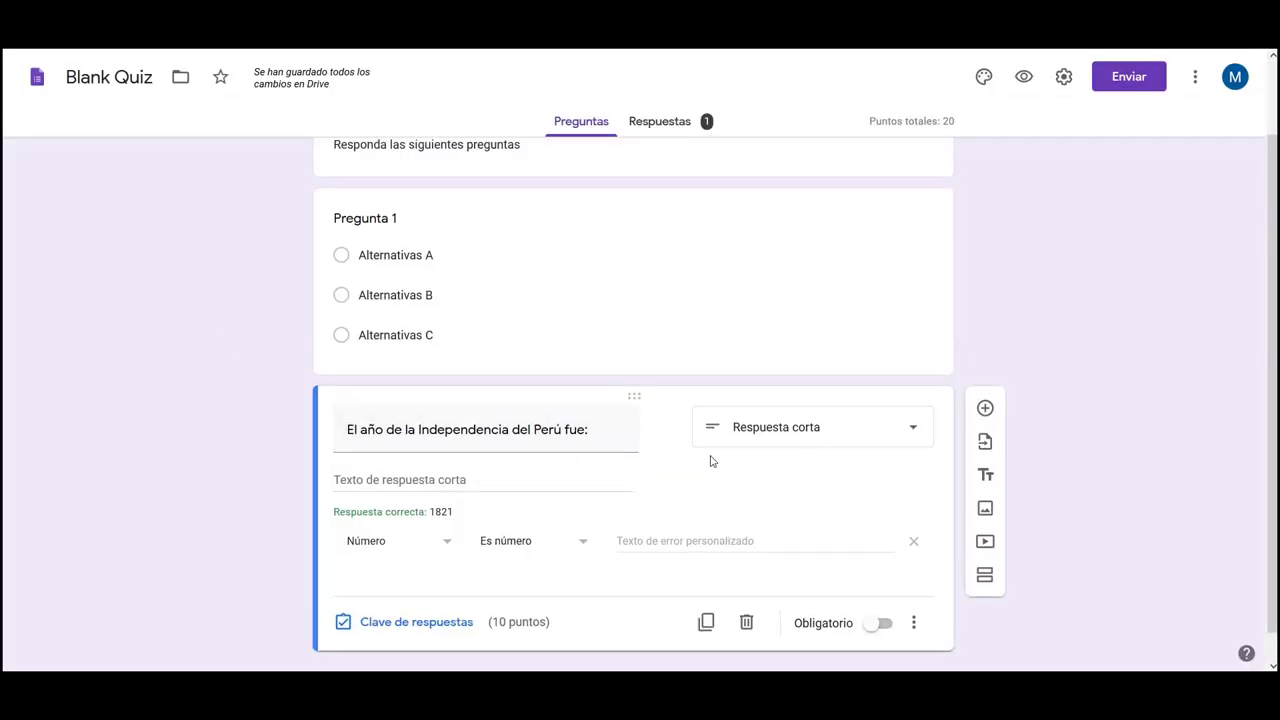
- Switch back to Google Classroom and publish the "Prueba de conocimiento" assignment with the attached quiz
{"action": "scroll", "coordinate": [710, 461], "scroll_direction": "up", "scroll_amount": 1}
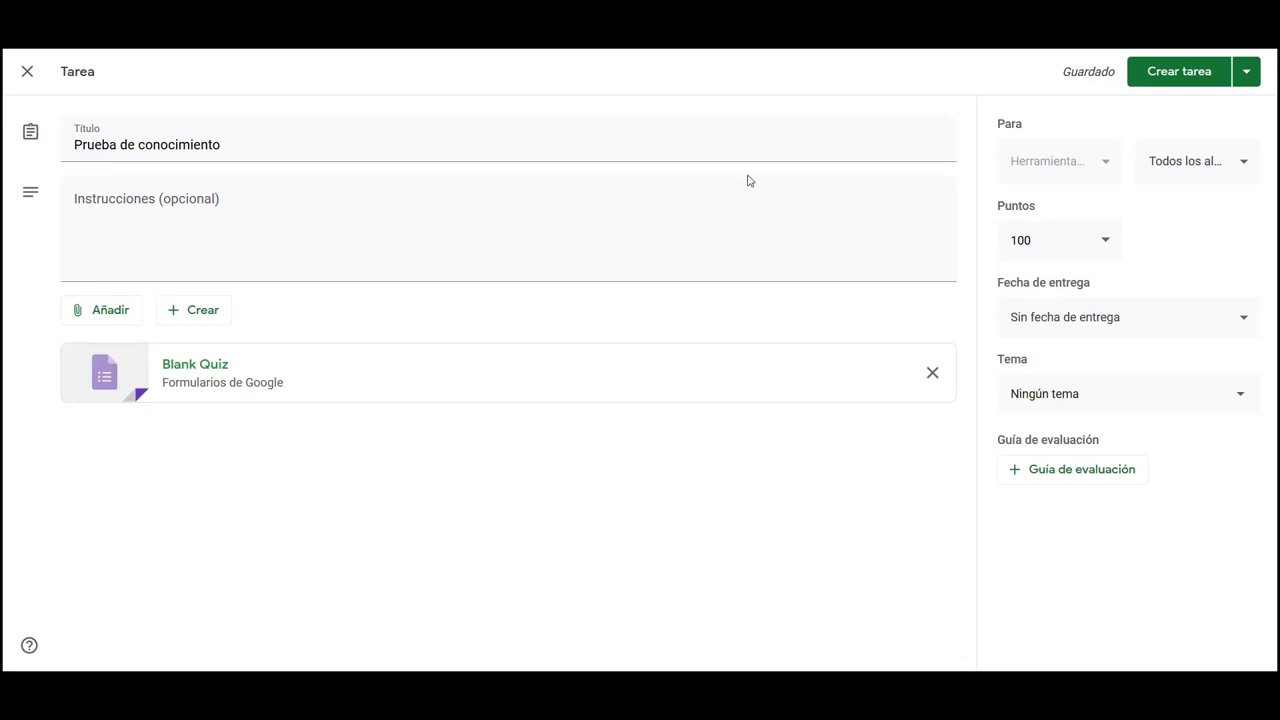
{"action": "left_click", "coordinate": [1175, 73]}
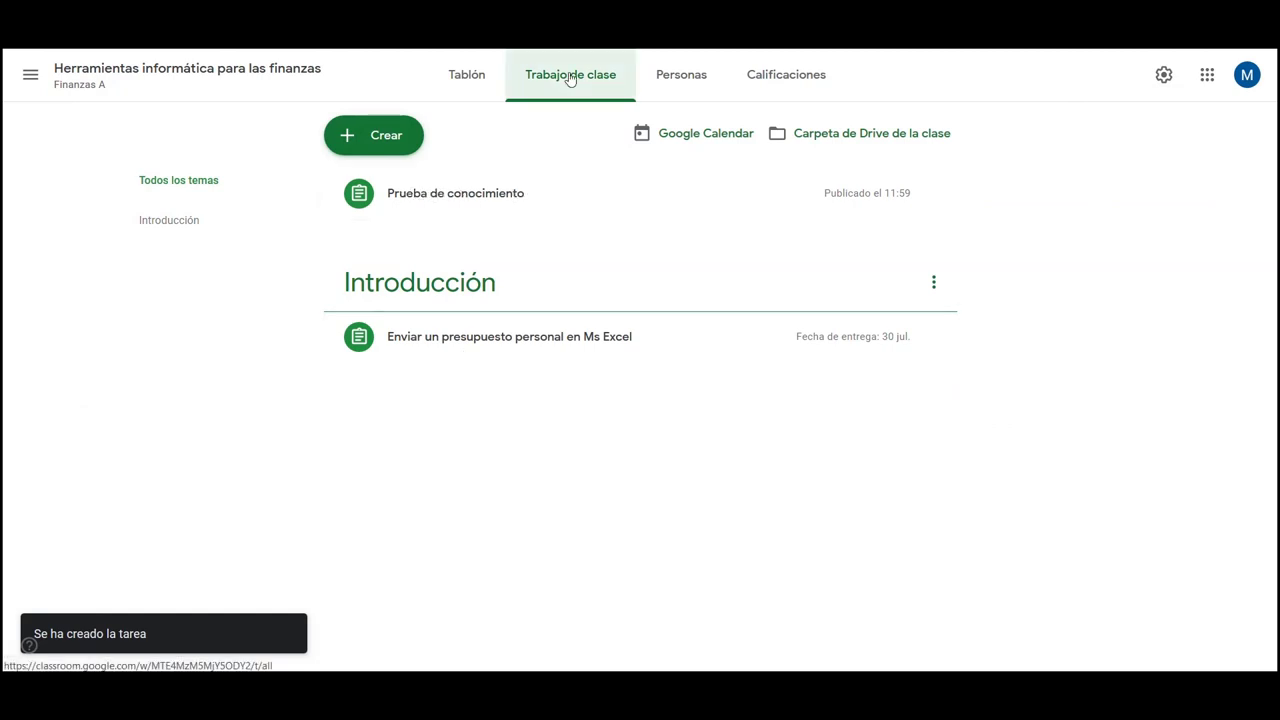
- Review the classwork creation options, the class members with the student invitation form, and the grades page
{"action": "left_click", "coordinate": [355, 138]}
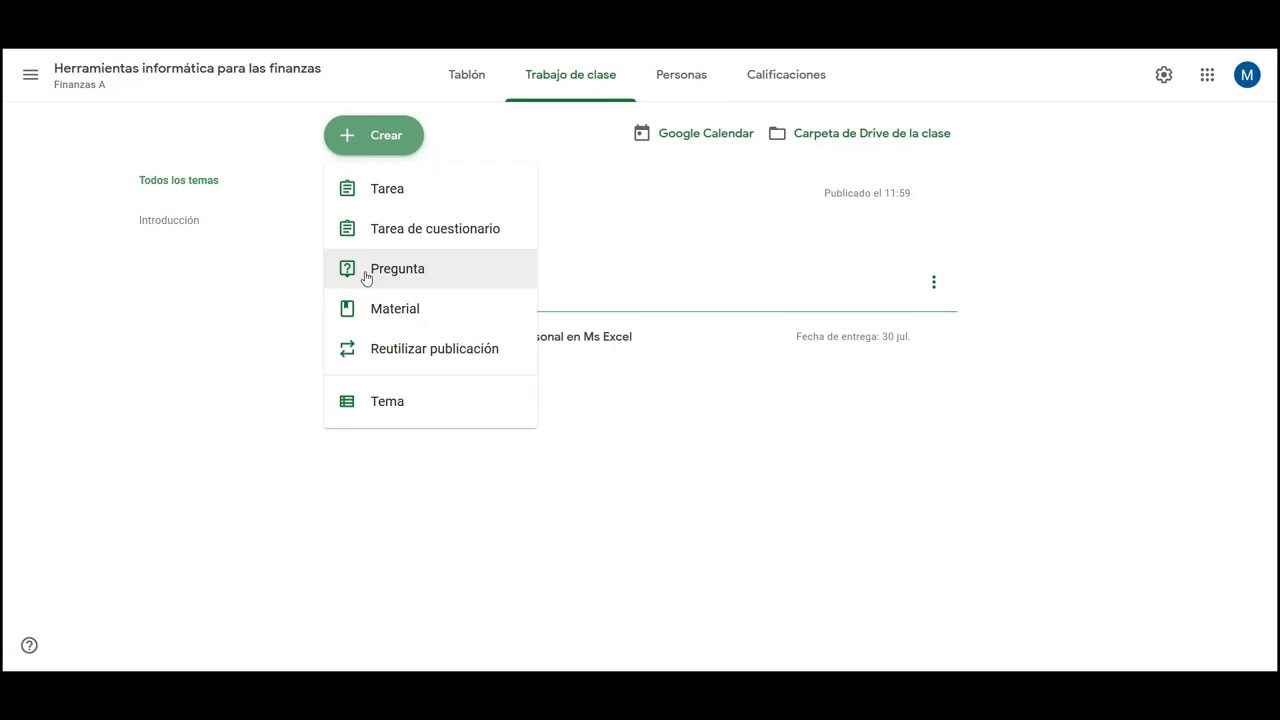
{"action": "left_click", "coordinate": [689, 440]}
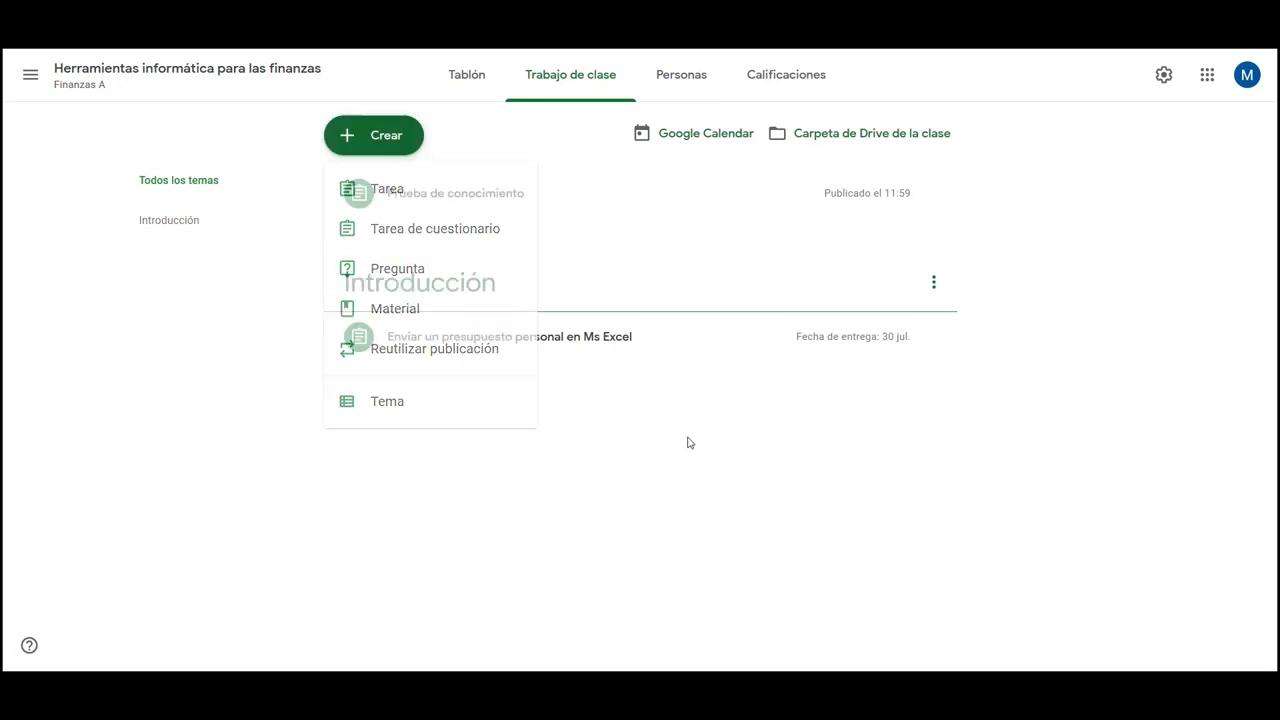
{"action": "left_click", "coordinate": [679, 86]}
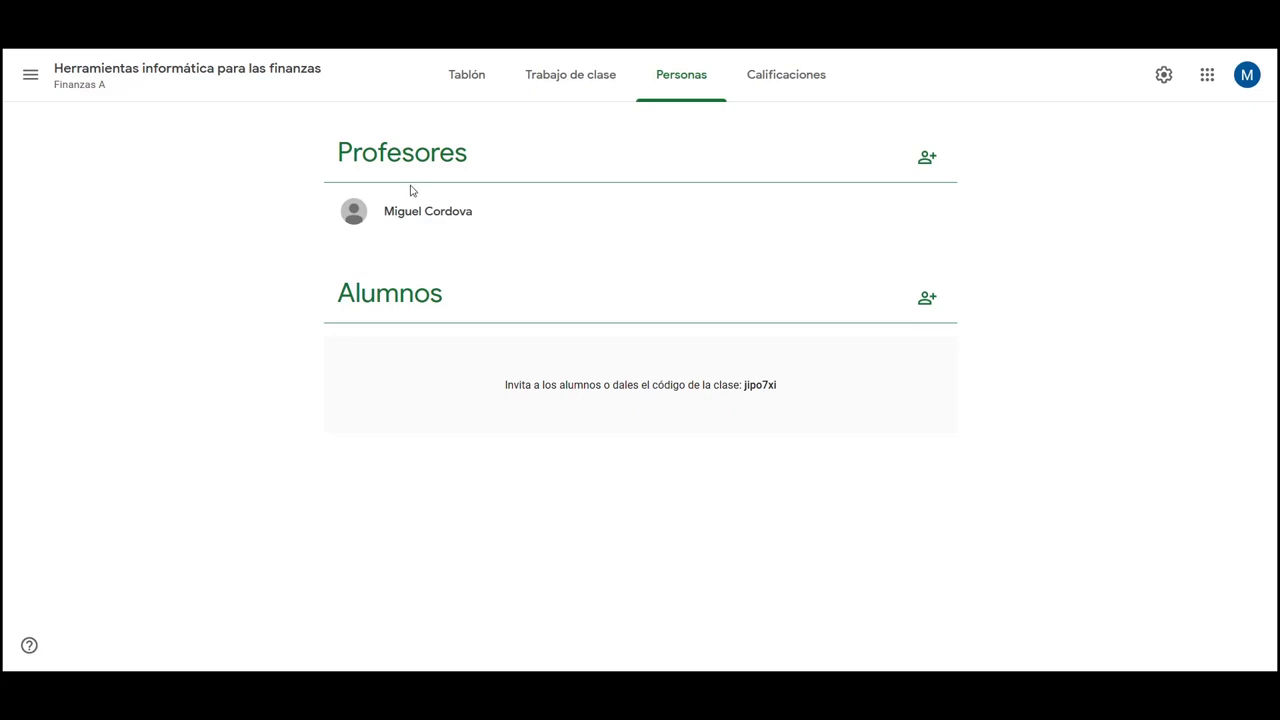
{"action": "left_click", "coordinate": [927, 299]}
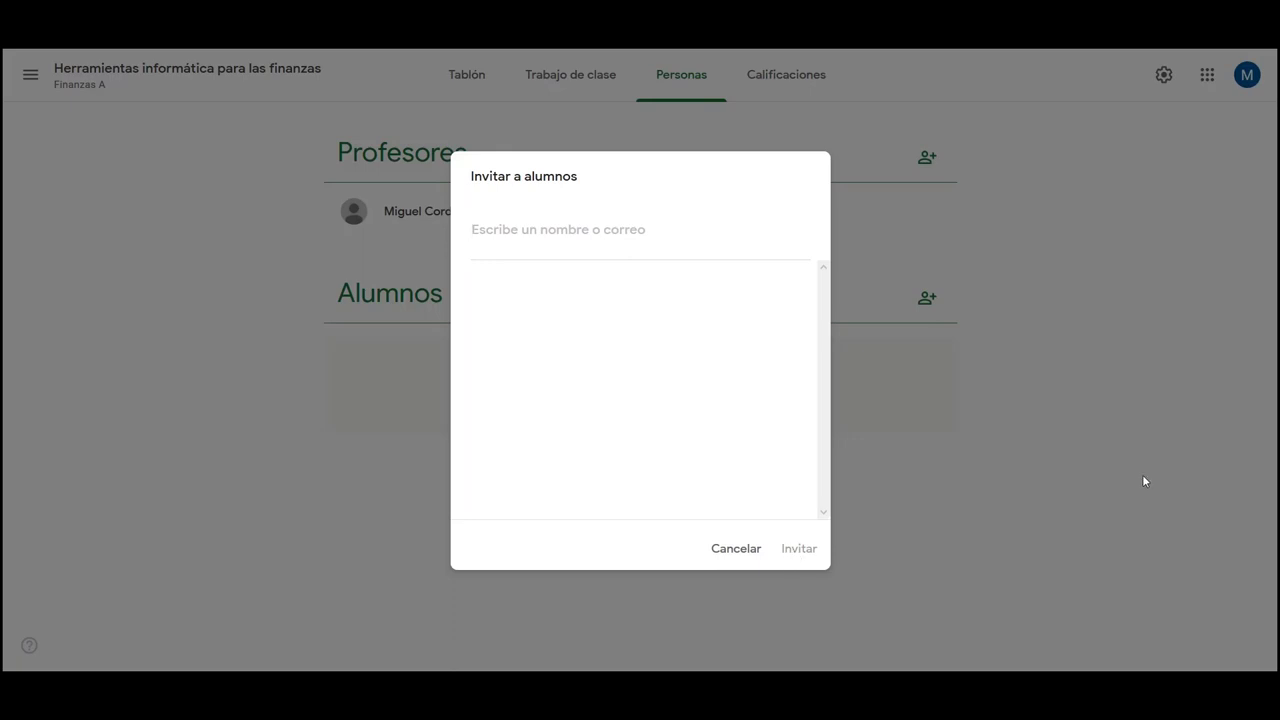
{"action": "left_click", "coordinate": [736, 548]}
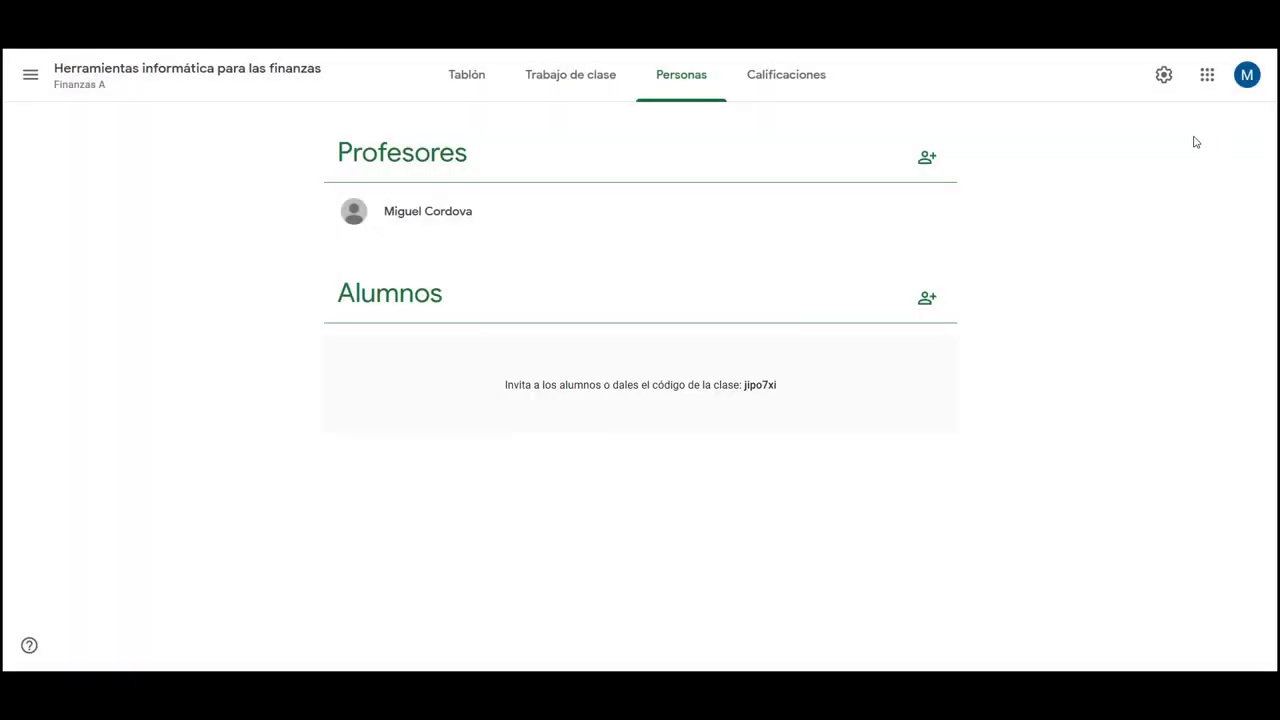
{"action": "left_click", "coordinate": [775, 78]}
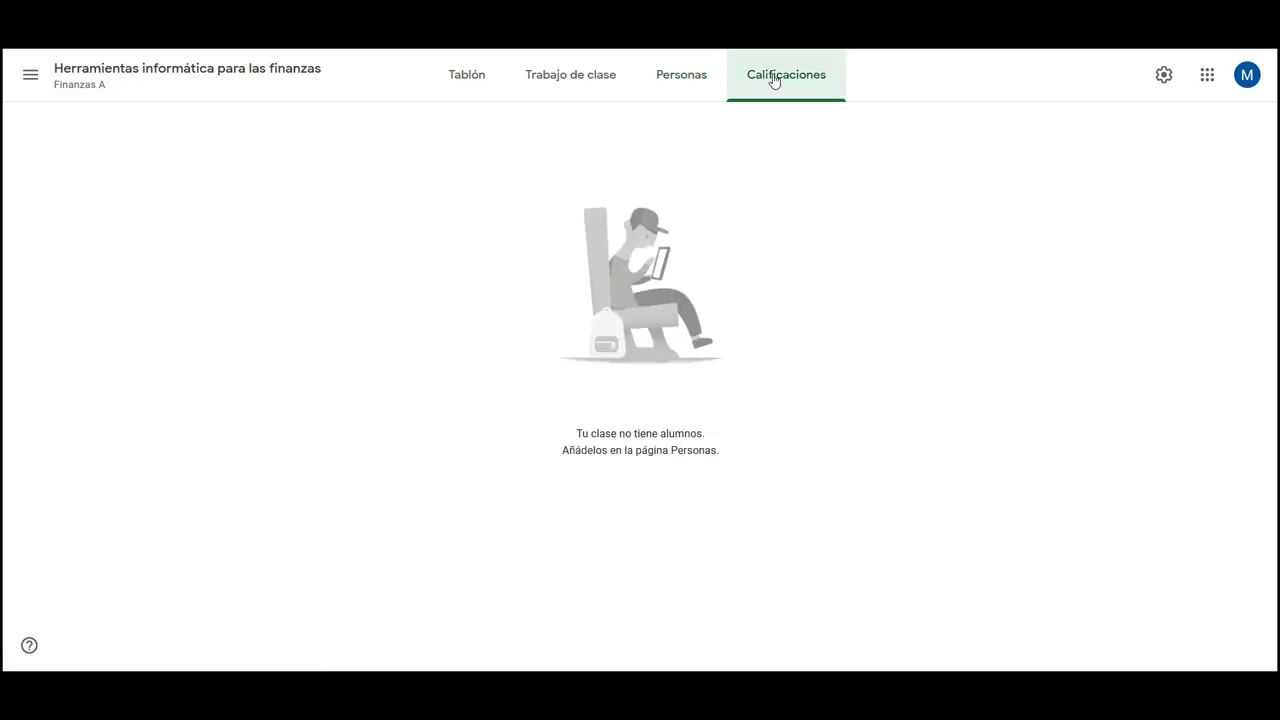